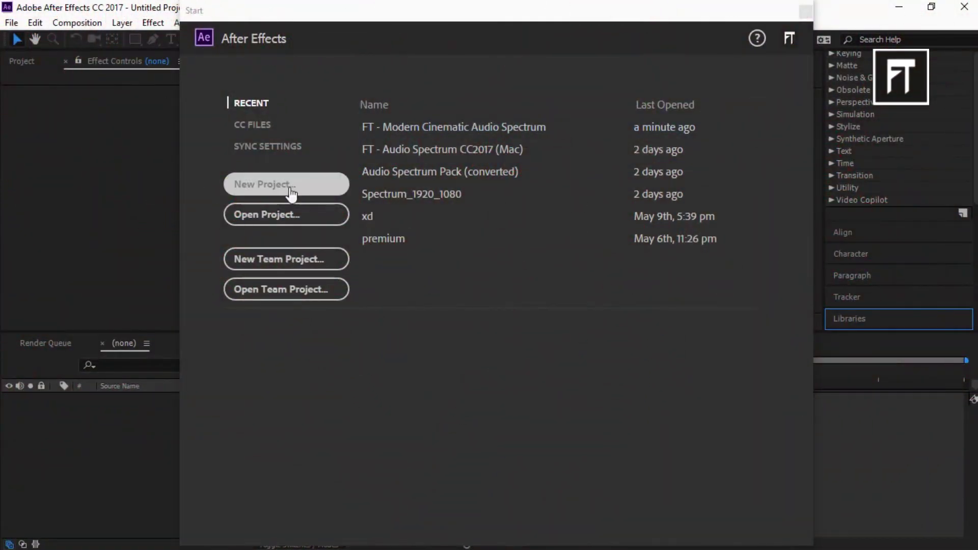
# Step: Start a new project with a 1920×1080 composition
pyautogui.click(286, 189)
pyautogui.click(45, 325)
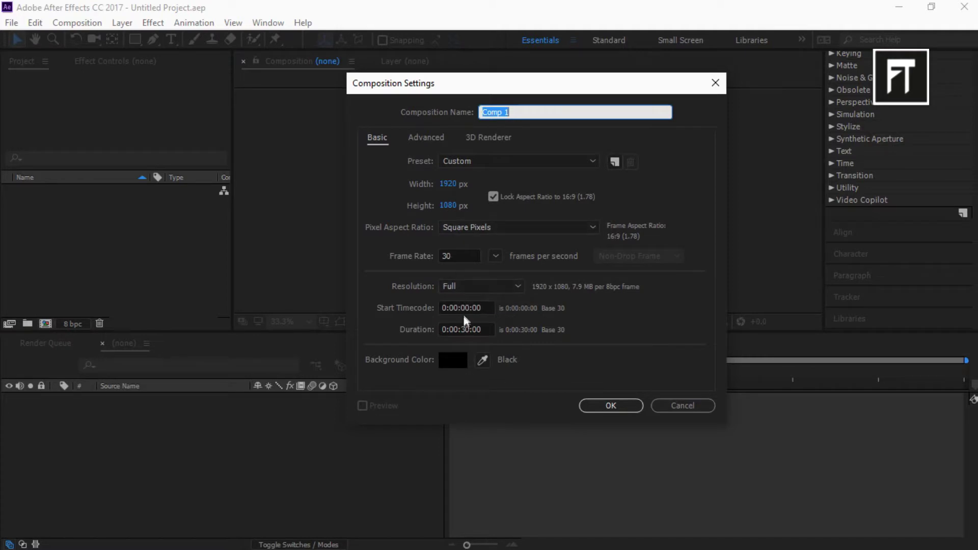
pyautogui.click(606, 406)
# Step: Add a new solid layer named 'spectrum' to the composition
pyautogui.rightClick(258, 438)
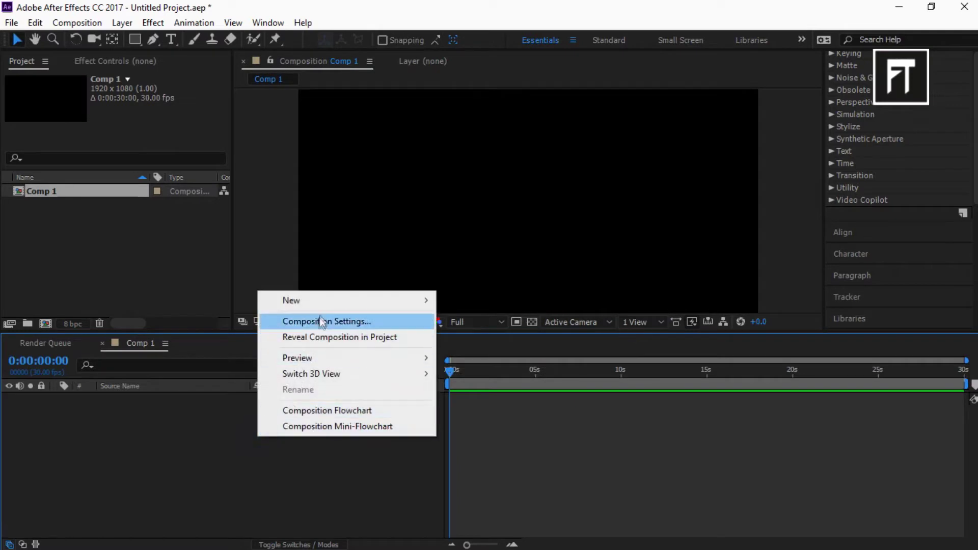
pyautogui.moveTo(325, 304)
pyautogui.click(466, 337)
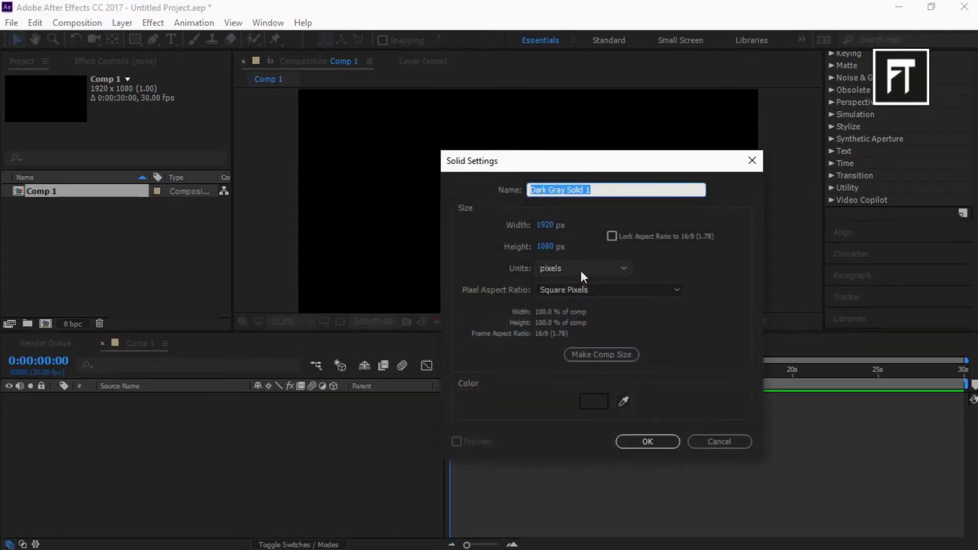
pyautogui.write('spectrum')
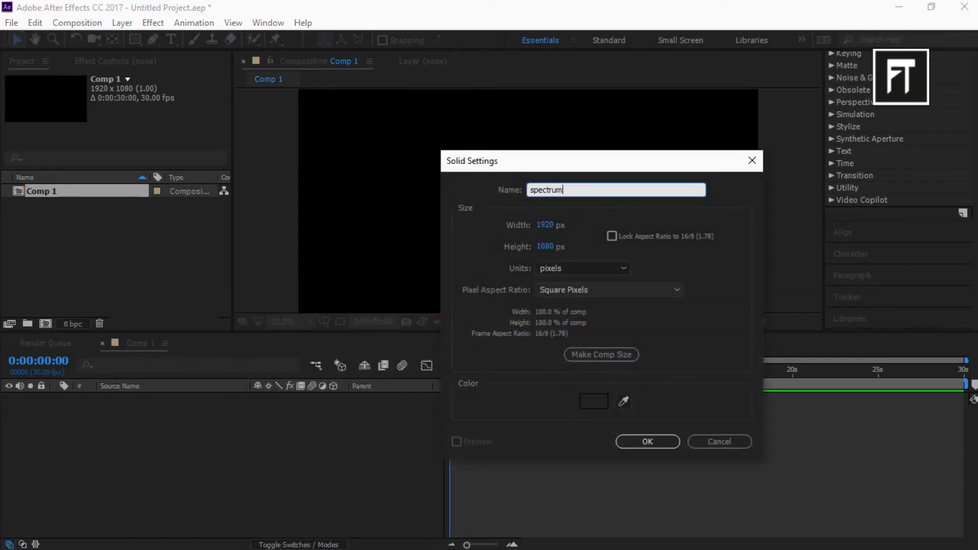
pyautogui.press('Return')
# Step: Find Audio Spectrum in Effects & Presets and apply it to the spectrum layer
pyautogui.click(903, 128)
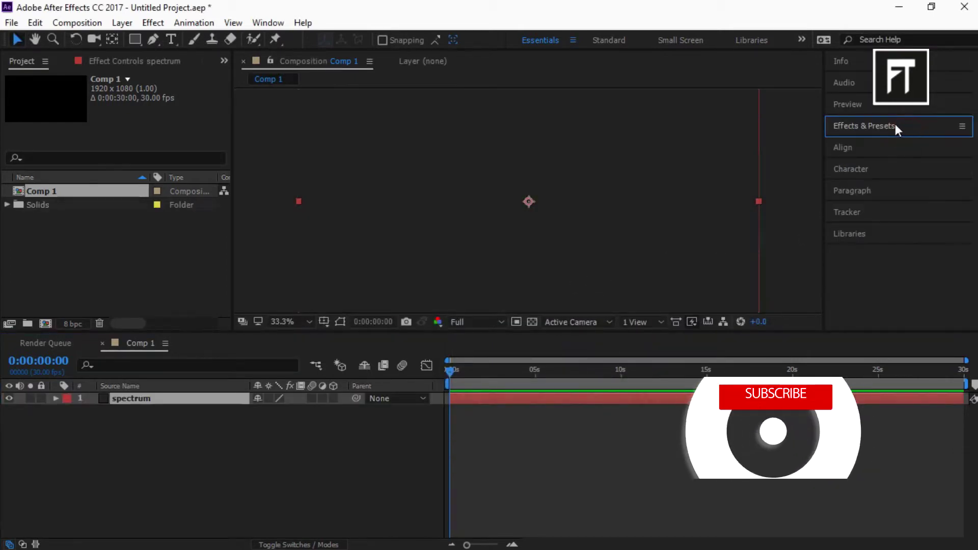
pyautogui.click(893, 127)
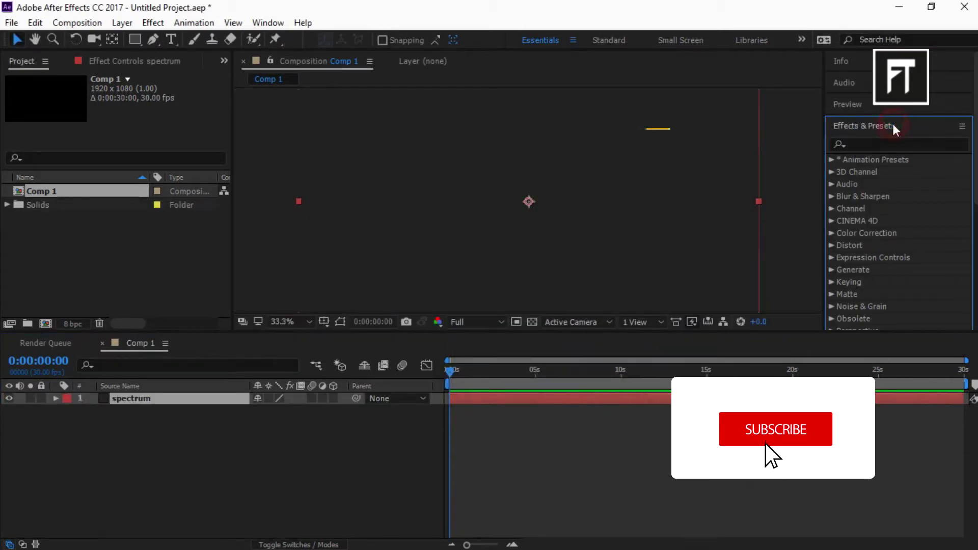
pyautogui.click(882, 149)
pyautogui.write('audio s')
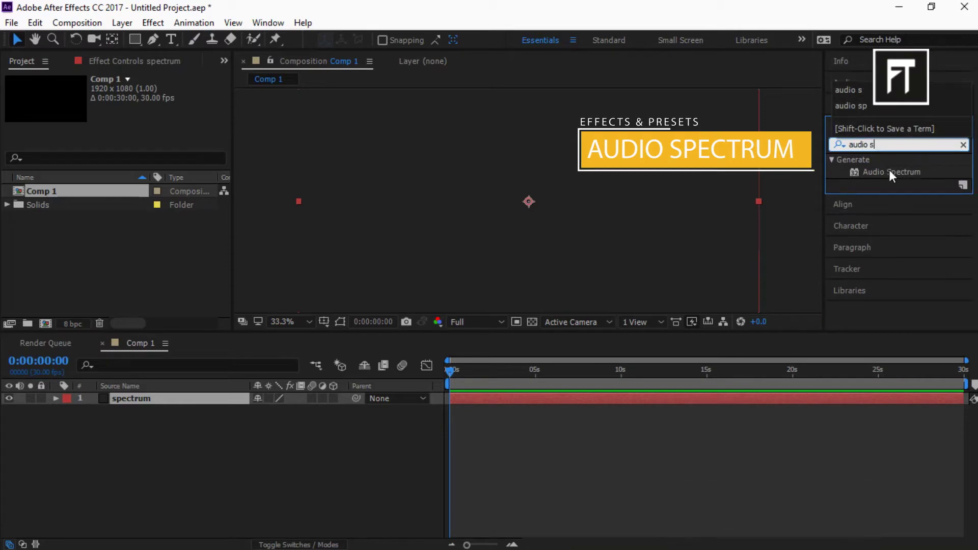
pyautogui.moveTo(892, 173); pyautogui.dragTo(161, 398)
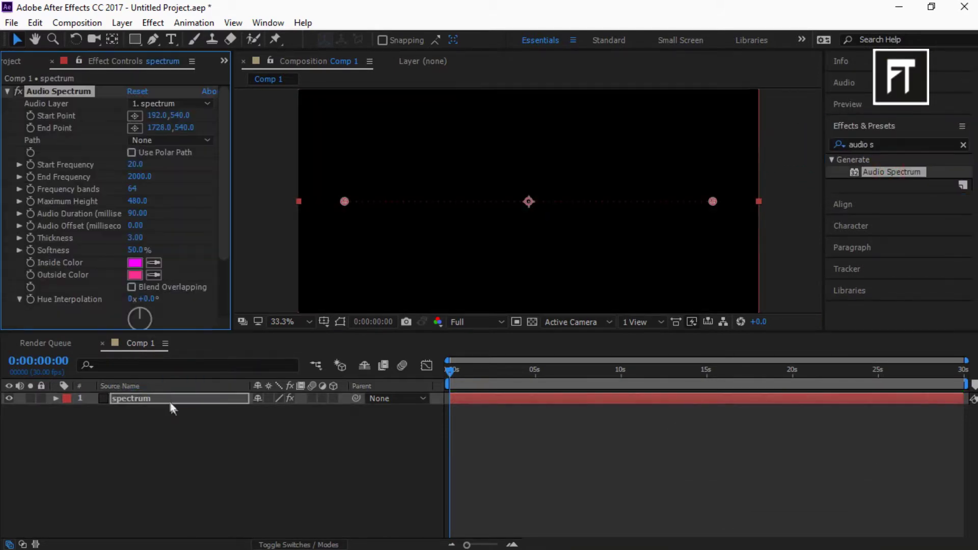
# Step: Show the proportional grid and draw a circular ellipse mask on the spectrum layer
pyautogui.click(325, 322)
pyautogui.click(340, 354)
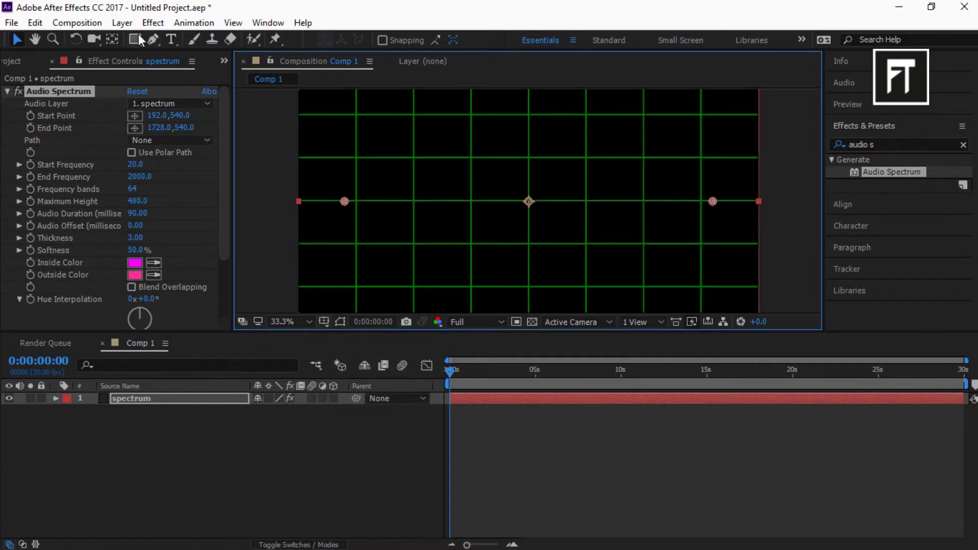
pyautogui.moveTo(141, 40); pyautogui.dragTo(170, 69)
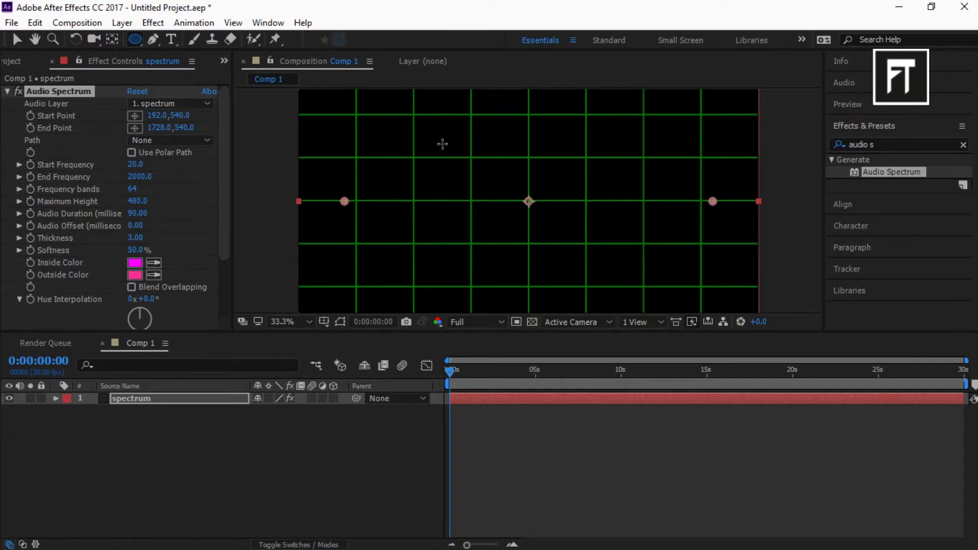
pyautogui.moveTo(443, 144); pyautogui.dragTo(567, 232)
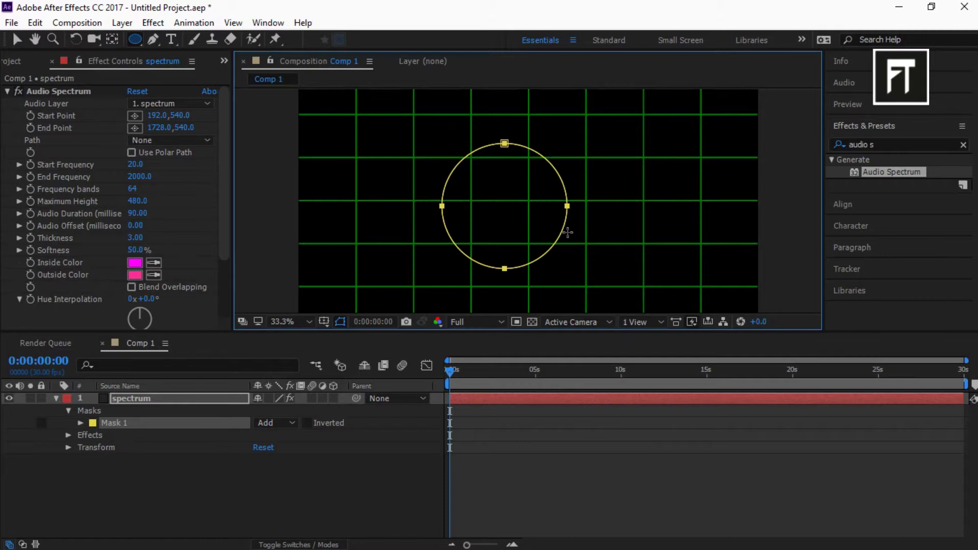
pyautogui.moveTo(569, 233); pyautogui.dragTo(575, 235)
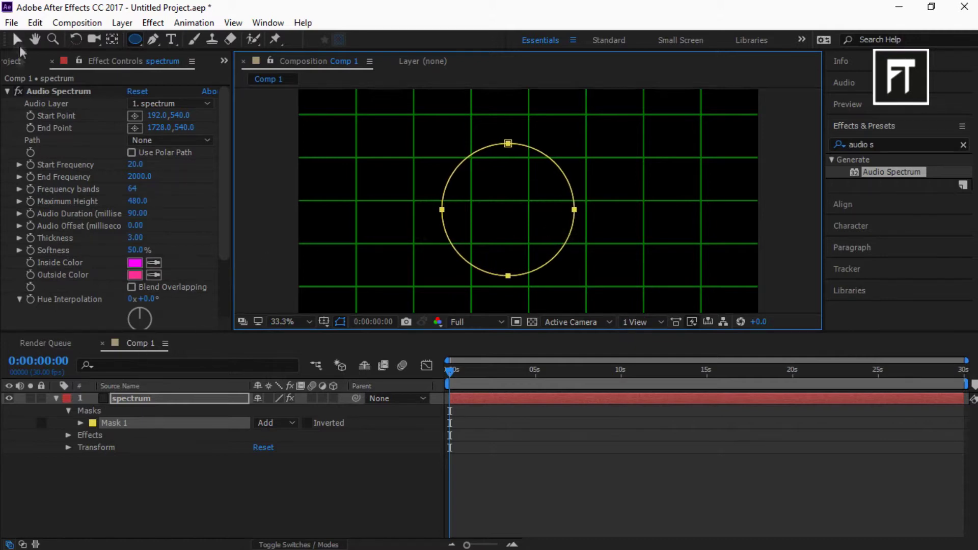
# Step: Centre the circle in the composition with Align and set Mask 1's mode to None
pyautogui.click(20, 44)
pyautogui.moveTo(556, 163); pyautogui.dragTo(557, 154)
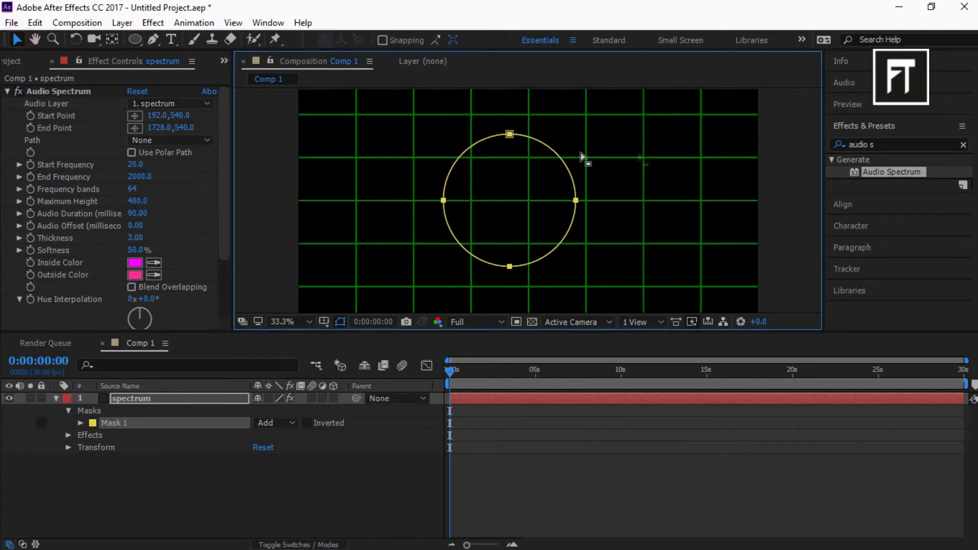
pyautogui.click(864, 126)
pyautogui.click(864, 147)
pyautogui.click(865, 184)
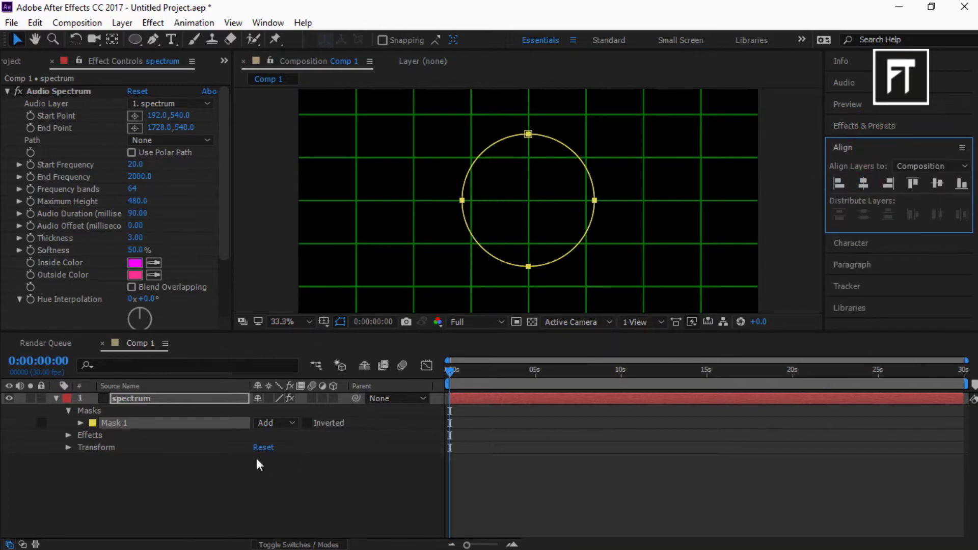
pyautogui.click(265, 423)
pyautogui.click(277, 435)
pyautogui.click(56, 399)
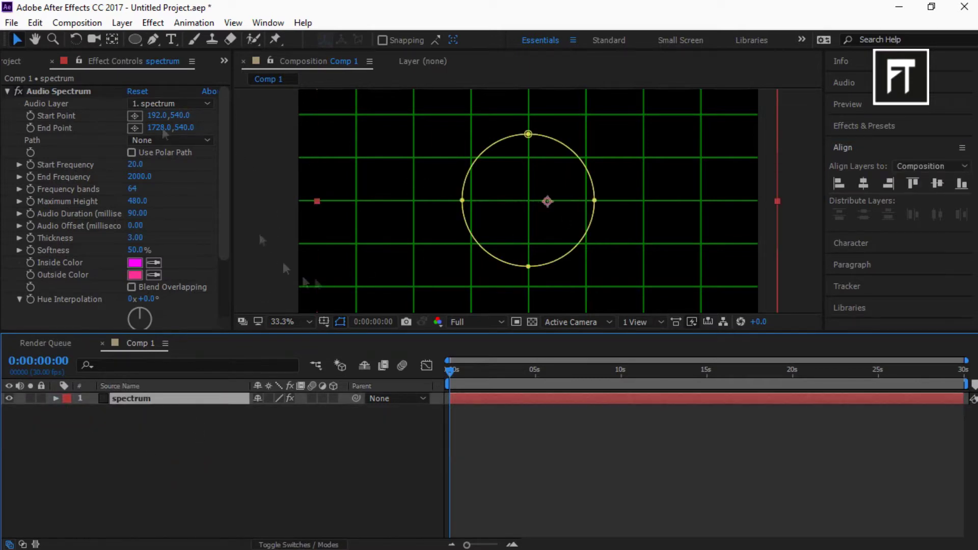
# Step: Move the spectrum layer's anchor point to the circle's centre with Pan Behind
pyautogui.click(112, 40)
pyautogui.press('/')
pyautogui.moveTo(585, 204); pyautogui.dragTo(547, 203)
pyautogui.scroll(-2, 530, 204)
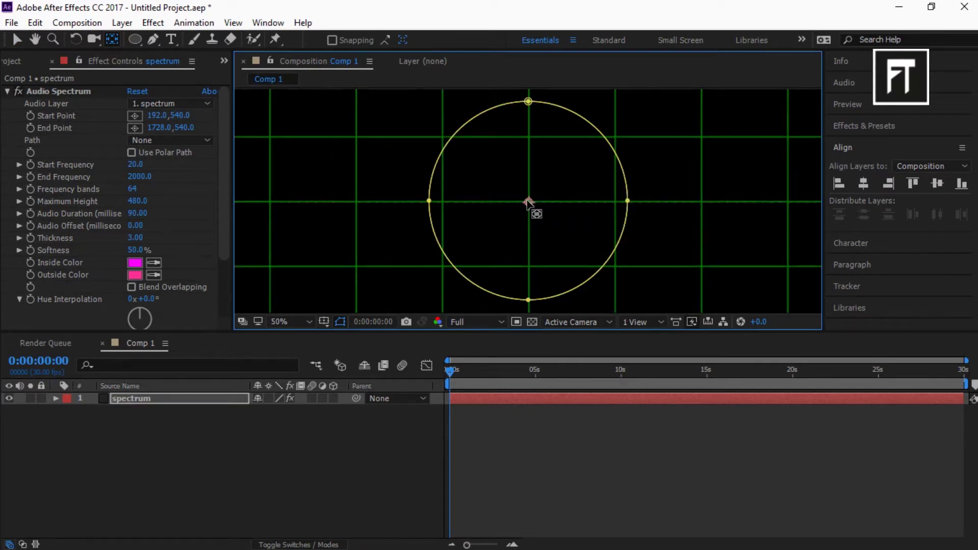
pyautogui.scroll(-1, 529, 203)
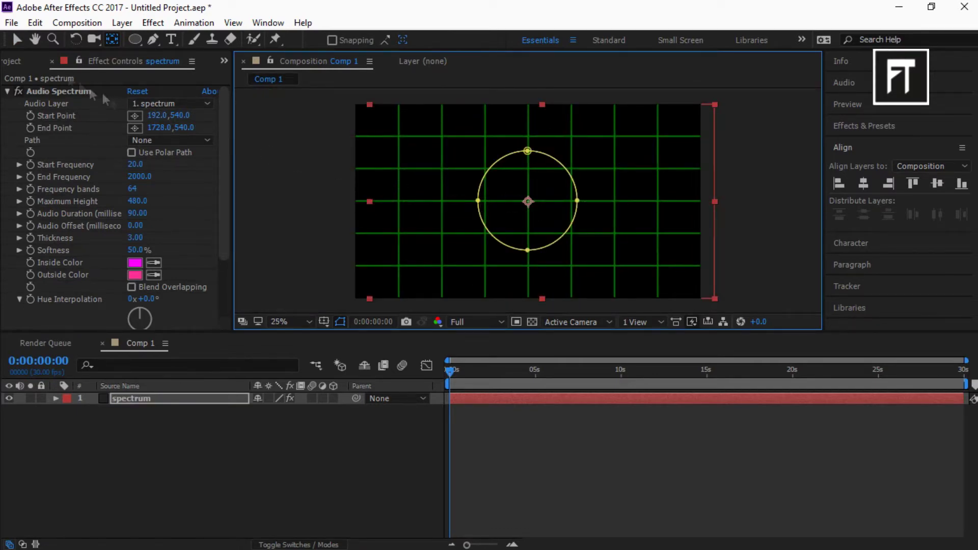
# Step: Import the song video from File Explorer into the composition and hide its picture
pyautogui.press('v')
pyautogui.click(219, 438)
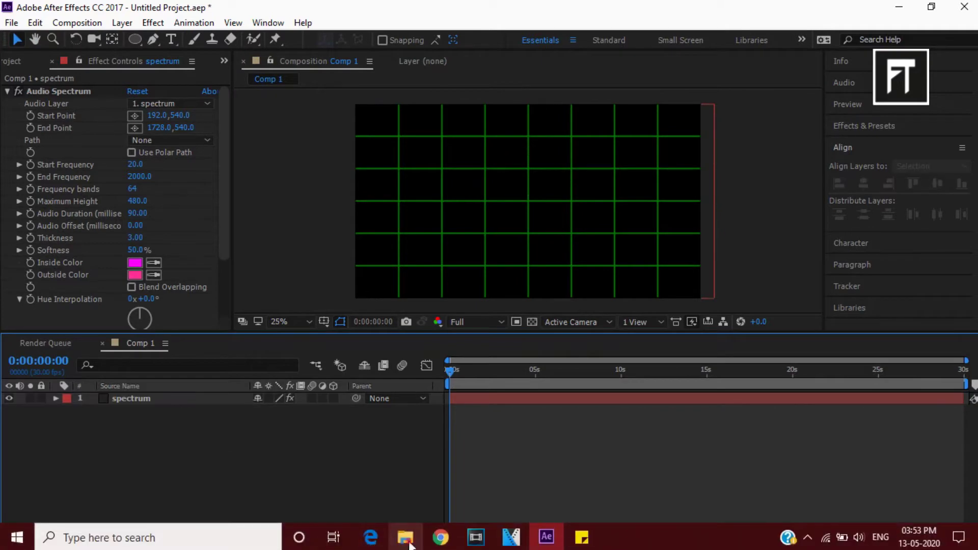
pyautogui.click(406, 537)
pyautogui.moveTo(258, 170); pyautogui.dragTo(287, 463)
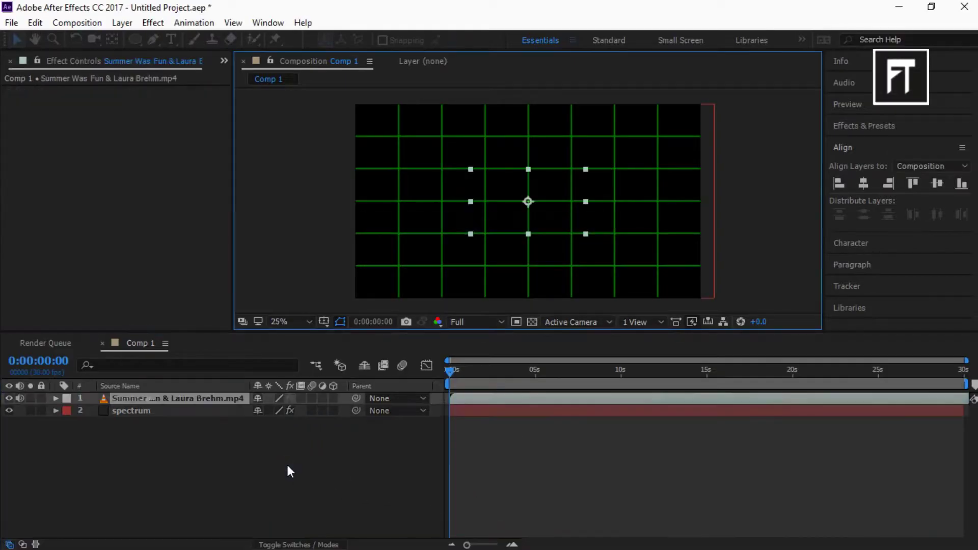
pyautogui.click(9, 399)
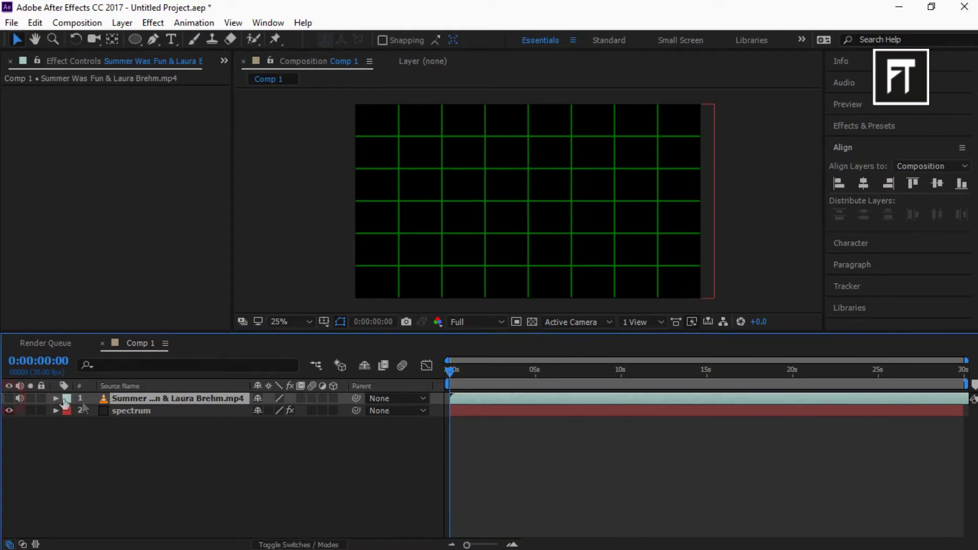
# Step: Pre-compose the video layer into a new composition named 'music'
pyautogui.rightClick(146, 406)
pyautogui.click(180, 483)
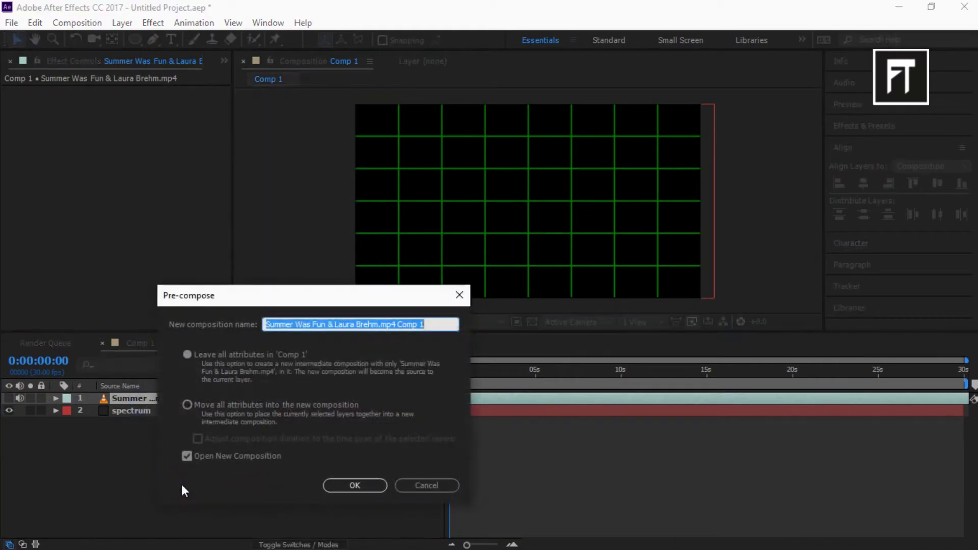
pyautogui.write('music')
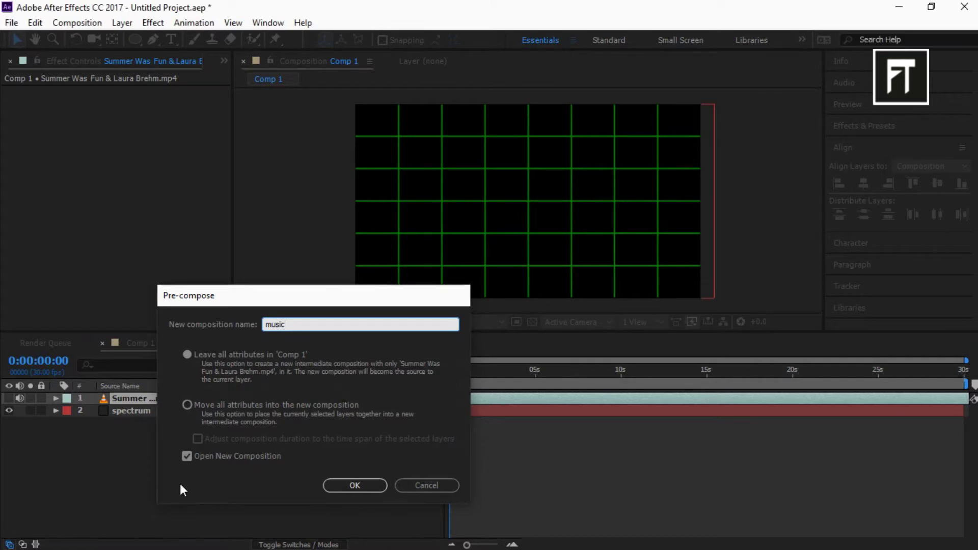
pyautogui.press('Return')
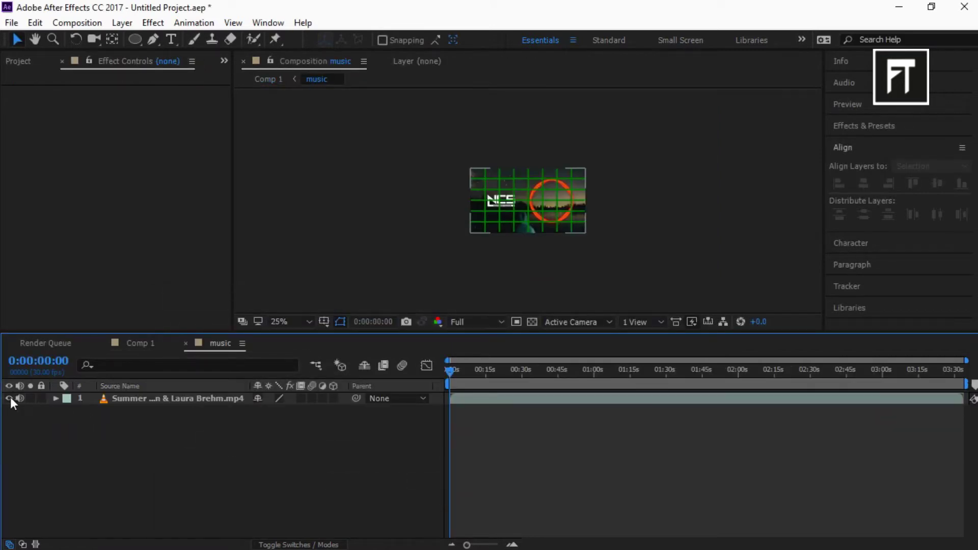
pyautogui.click(8, 398)
# Step: Back in Comp 1, move the spectrum layer above the music layer
pyautogui.click(140, 343)
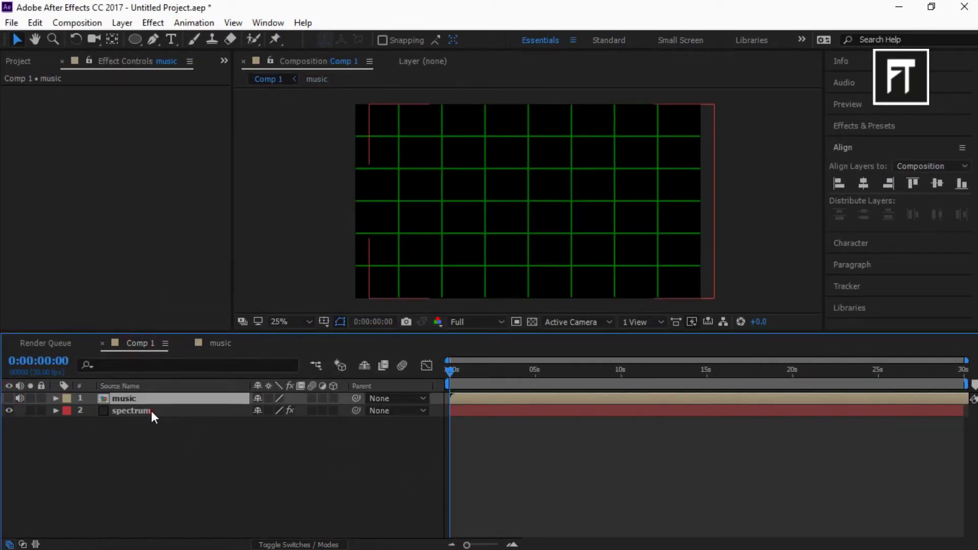
pyautogui.click(151, 411)
pyautogui.click(149, 388)
pyautogui.moveTo(150, 396); pyautogui.dragTo(156, 439)
# Step: Set the Audio Spectrum's audio layer to music and its path to Mask 1, hiding the grid
pyautogui.click(160, 402)
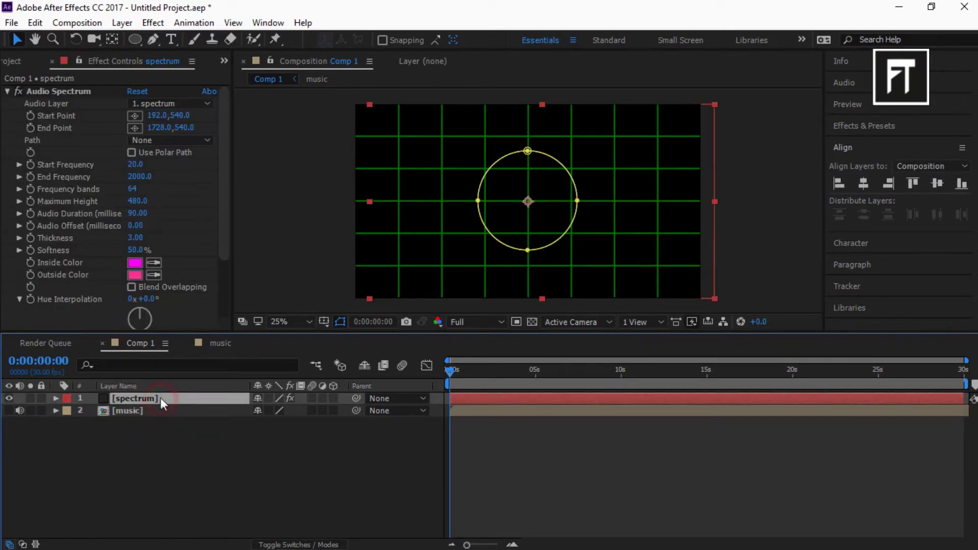
pyautogui.click(185, 103)
pyautogui.click(182, 151)
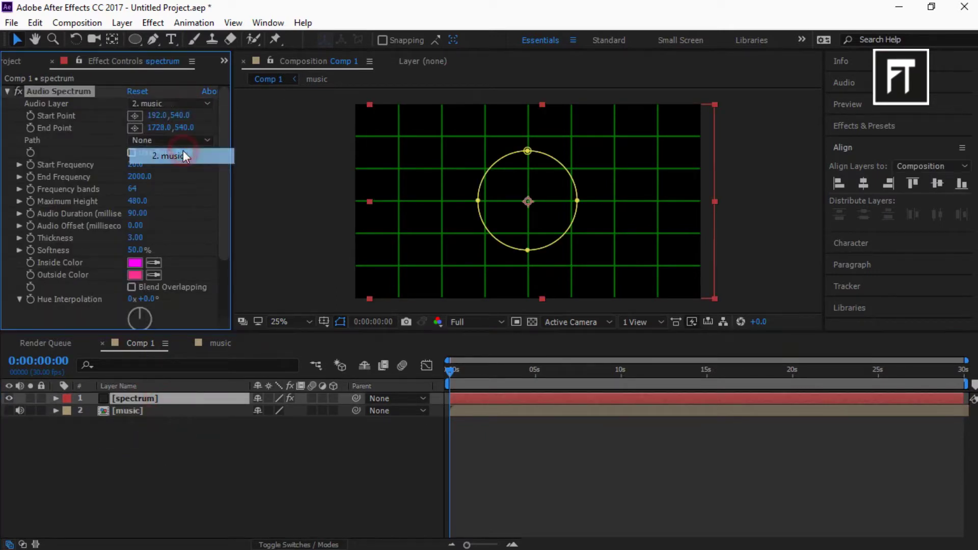
pyautogui.click(170, 140)
pyautogui.click(168, 179)
pyautogui.click(340, 321)
pyautogui.click(367, 354)
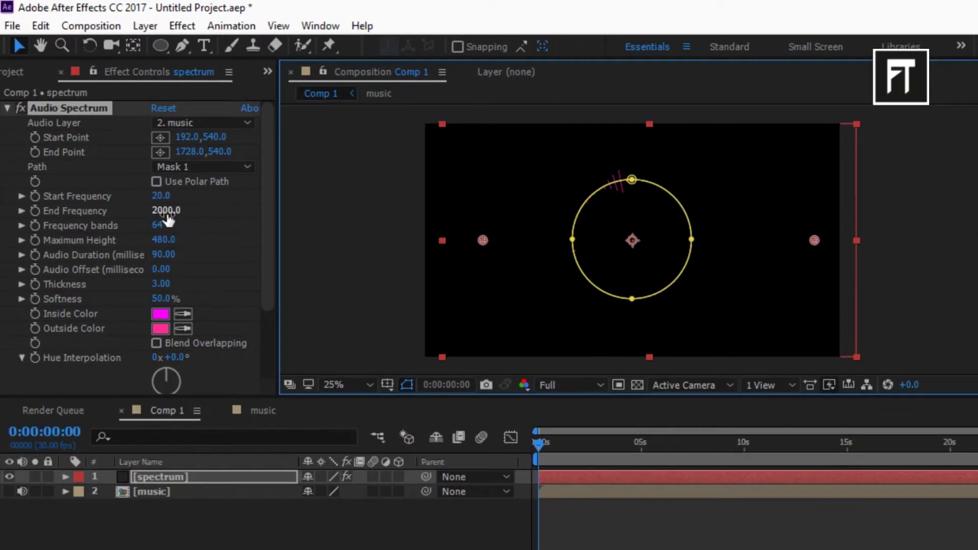
# Step: Edit End Frequency, then set Thickness to 2.10 and Softness to 0%
pyautogui.click(167, 211)
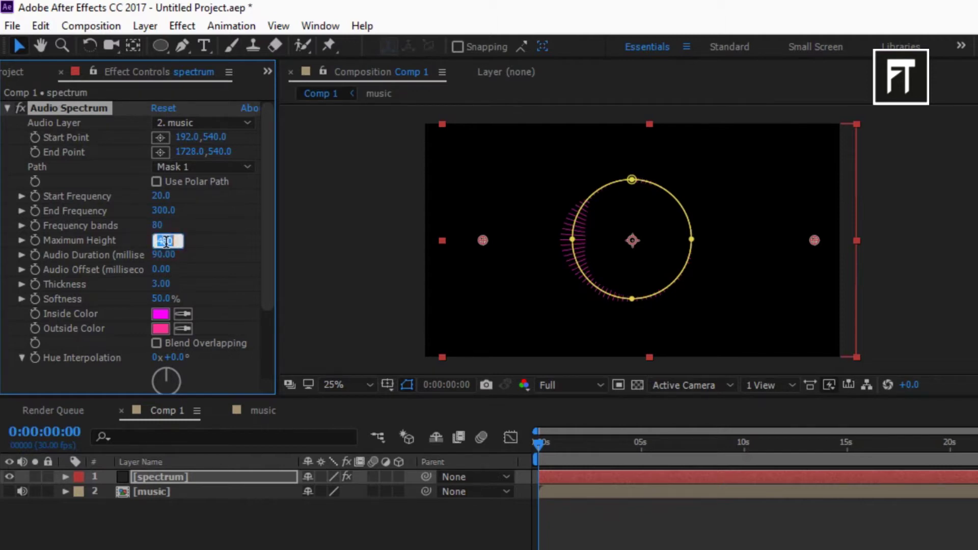
pyautogui.write('0')
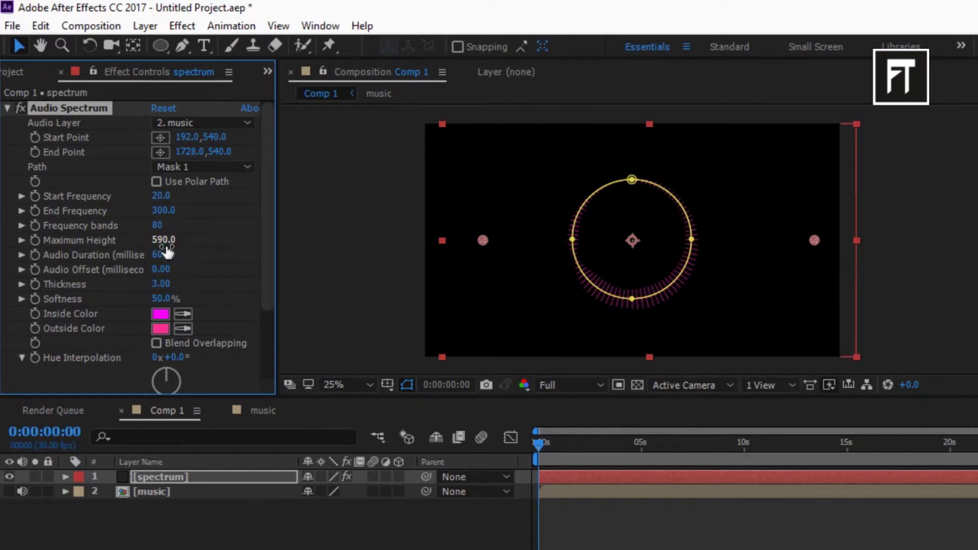
pyautogui.click(162, 284)
pyautogui.write('2.')
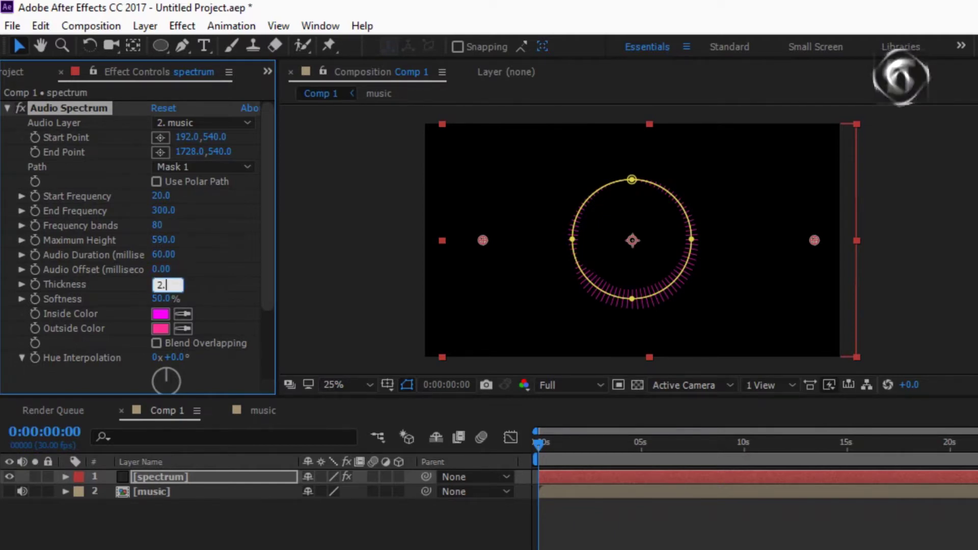
pyautogui.write('1')
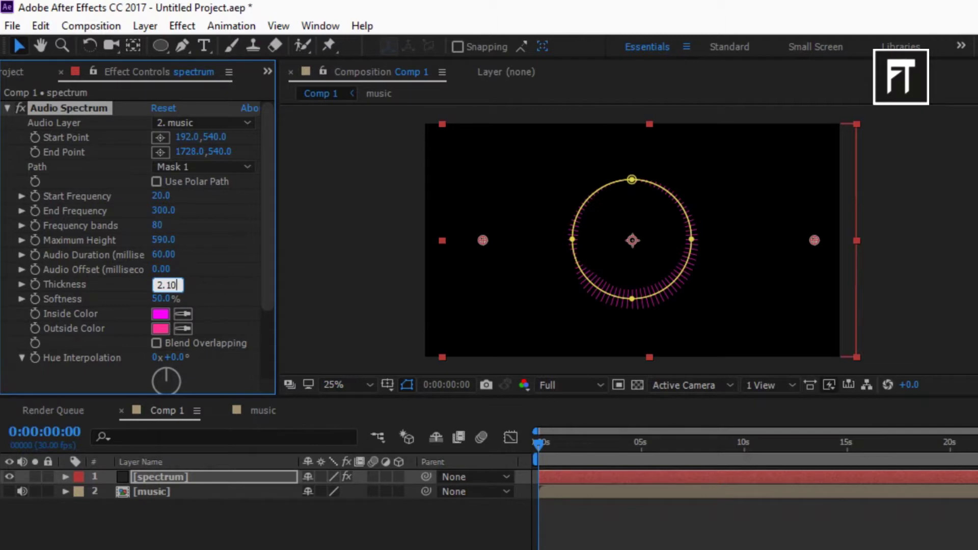
pyautogui.write('0')
pyautogui.press('Return')
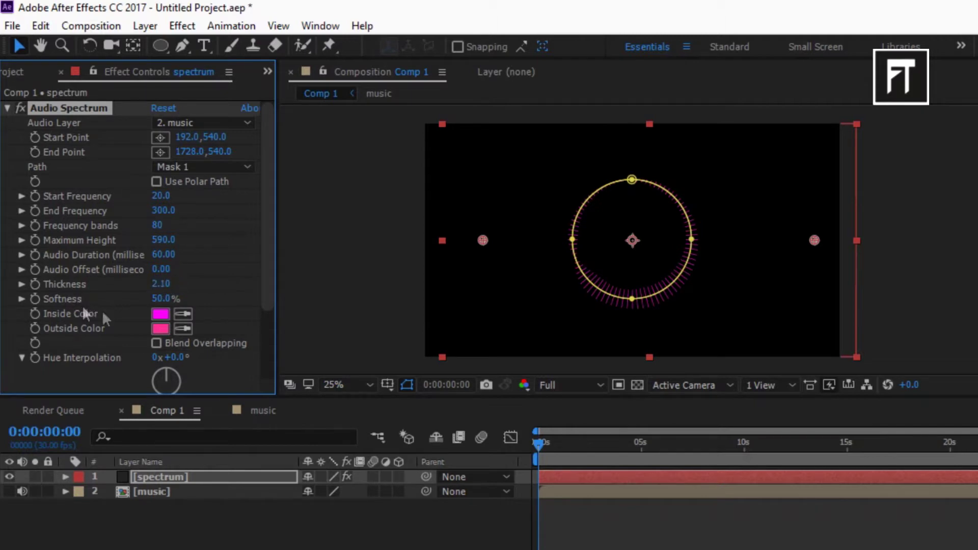
pyautogui.click(164, 300)
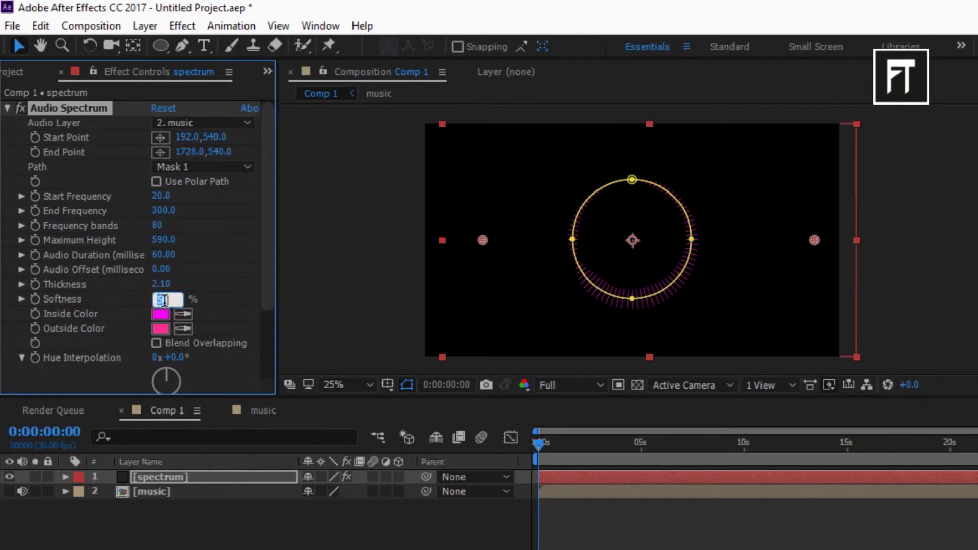
pyautogui.write('0')
pyautogui.press('Return')
# Step: Keep the Digital display style and draw the bars on Side B only
pyautogui.scroll(-3, 232, 279)
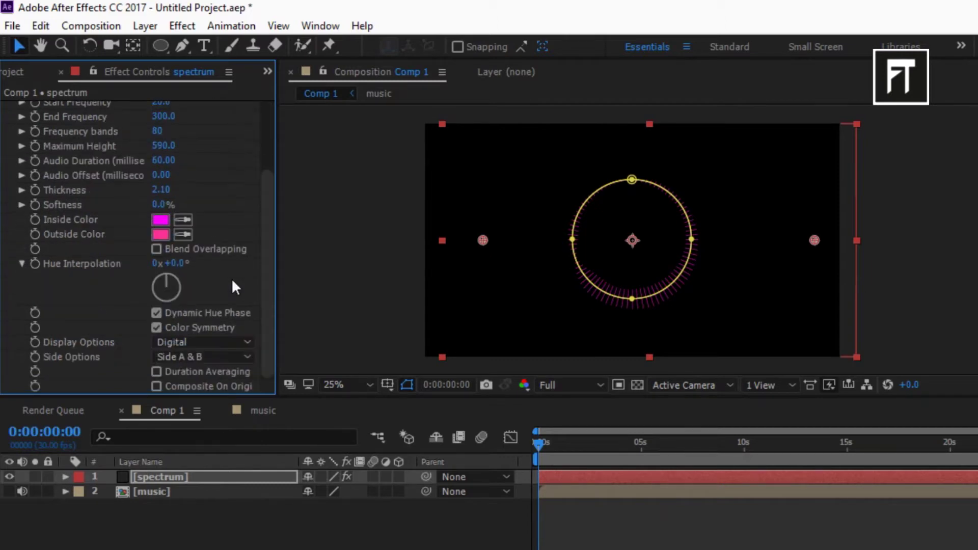
pyautogui.click(225, 313)
pyautogui.click(224, 341)
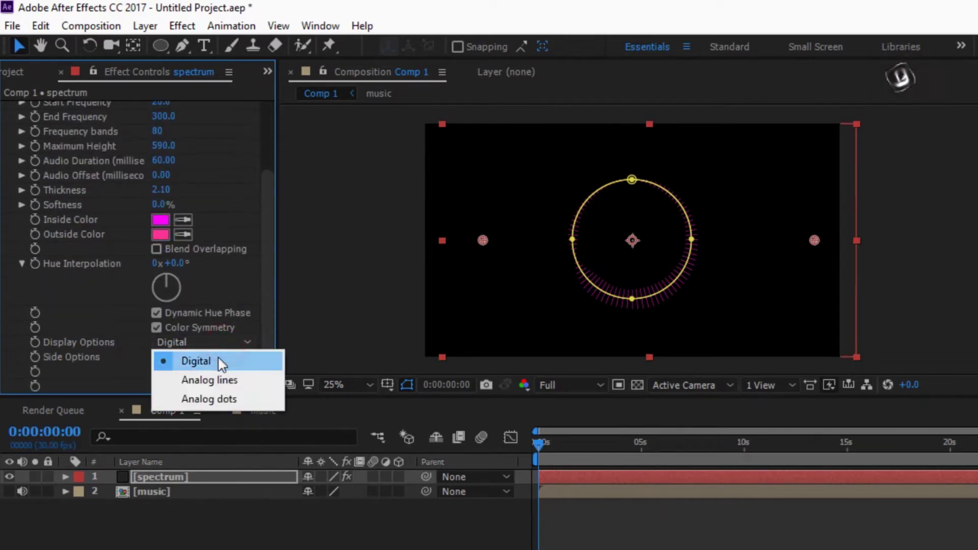
pyautogui.click(219, 362)
pyautogui.click(225, 355)
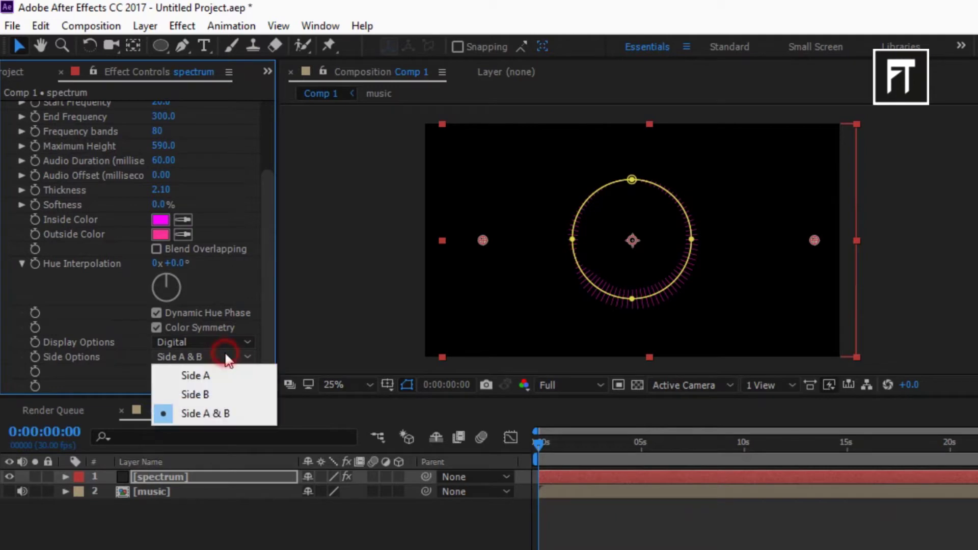
pyautogui.click(218, 392)
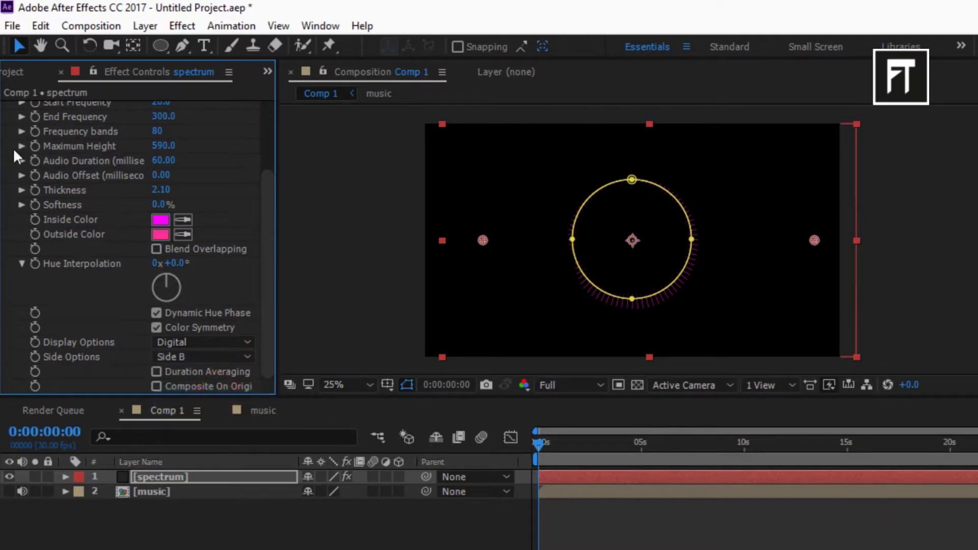
pyautogui.scroll(3, 12, 143)
pyautogui.click(7, 108)
pyautogui.click(79, 204)
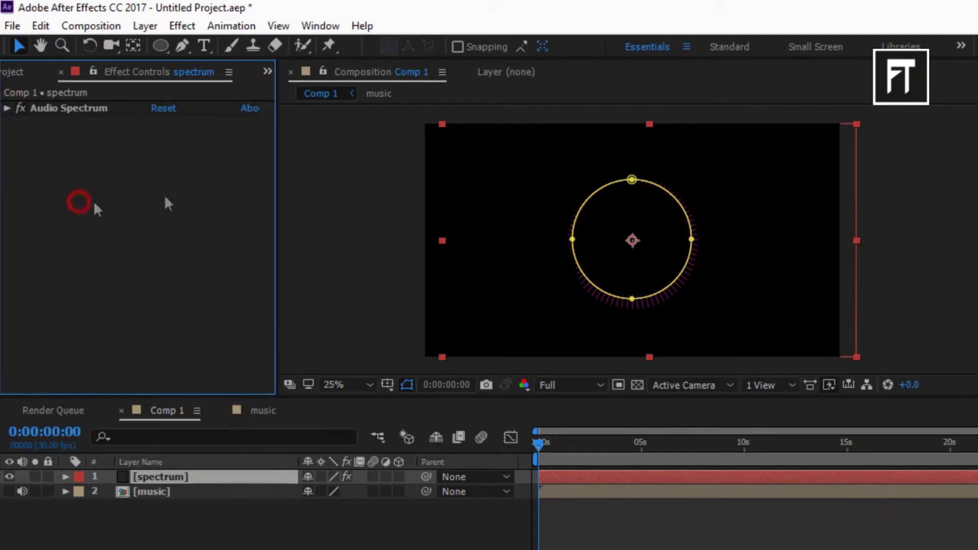
pyautogui.click(870, 134)
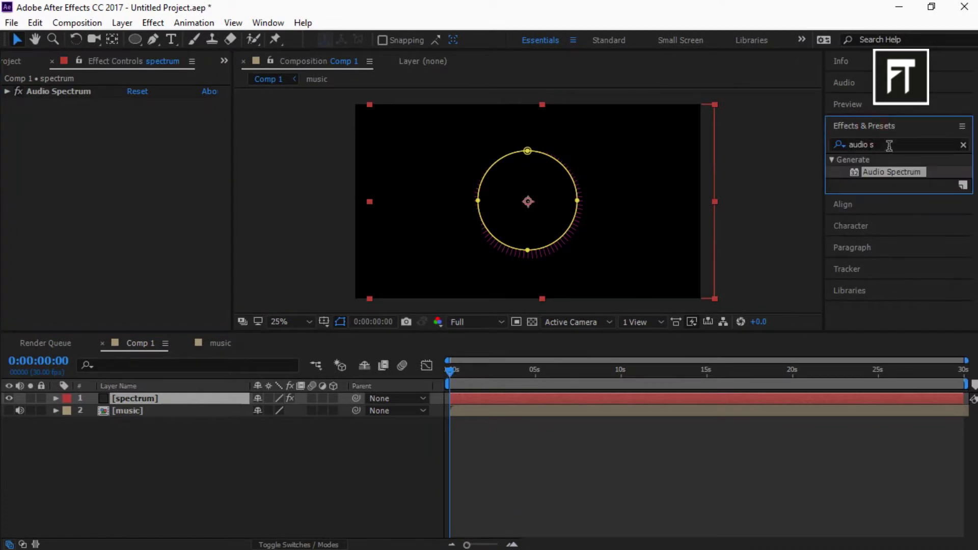
# Step: Apply Linear Wipe to the spectrum with 50% completion and a -90° wipe angle
pyautogui.click(889, 146)
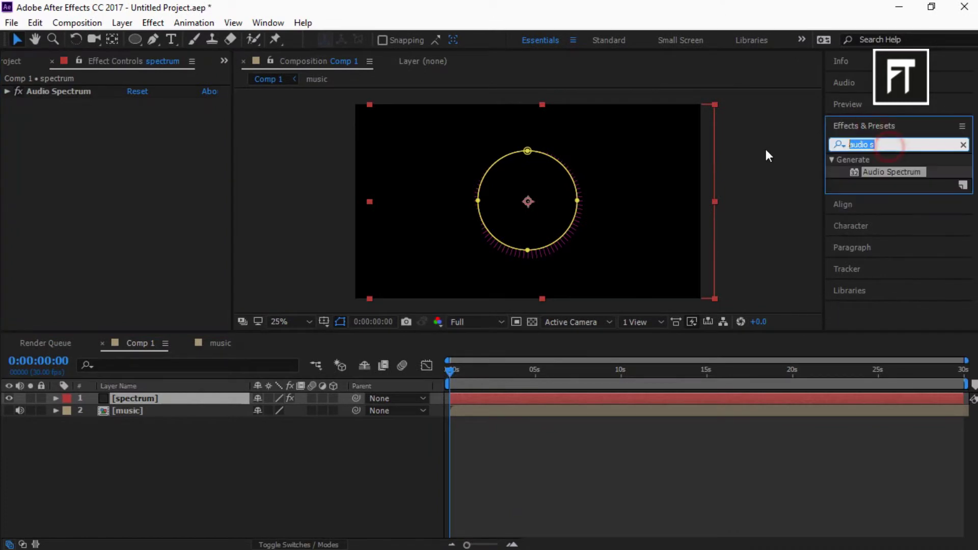
pyautogui.write('linear wi')
pyautogui.moveTo(885, 209); pyautogui.dragTo(140, 399)
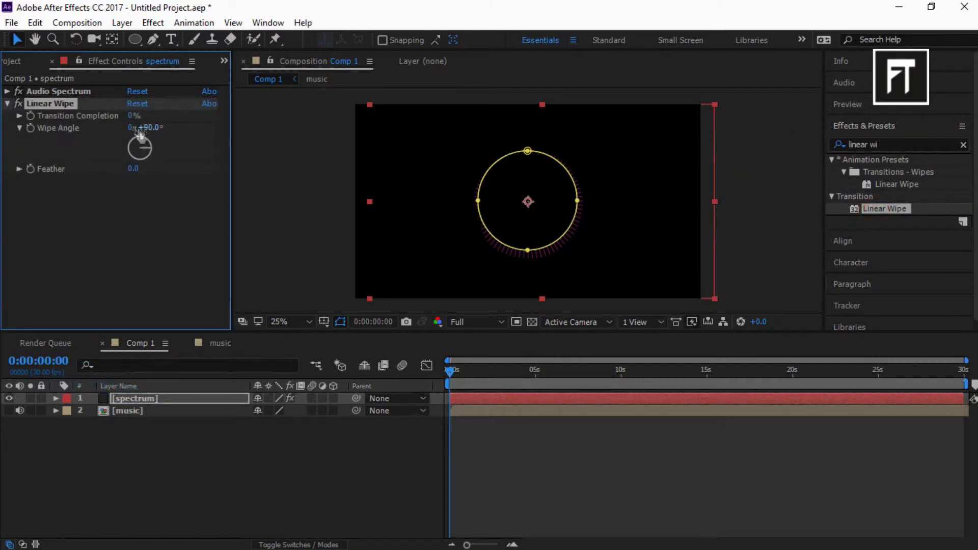
pyautogui.click(133, 116)
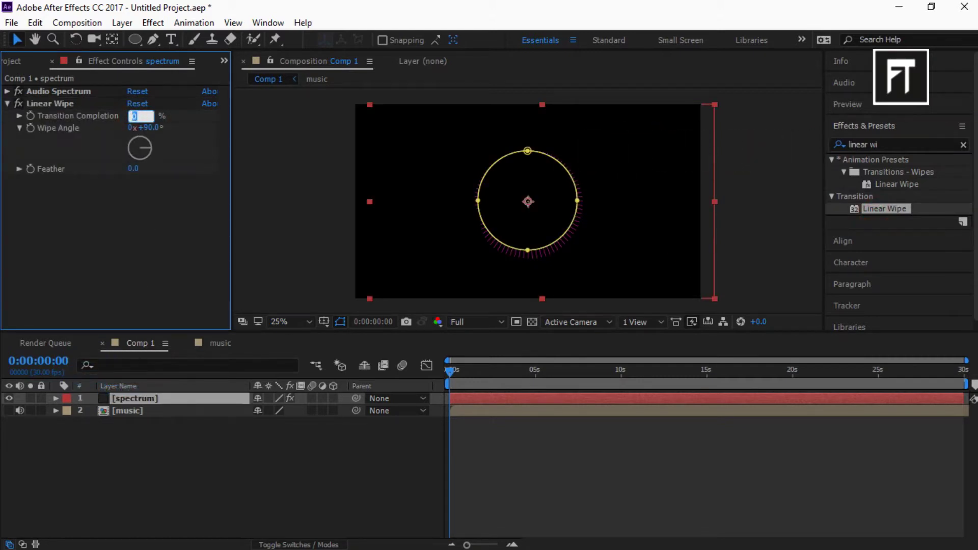
pyautogui.press('Return')
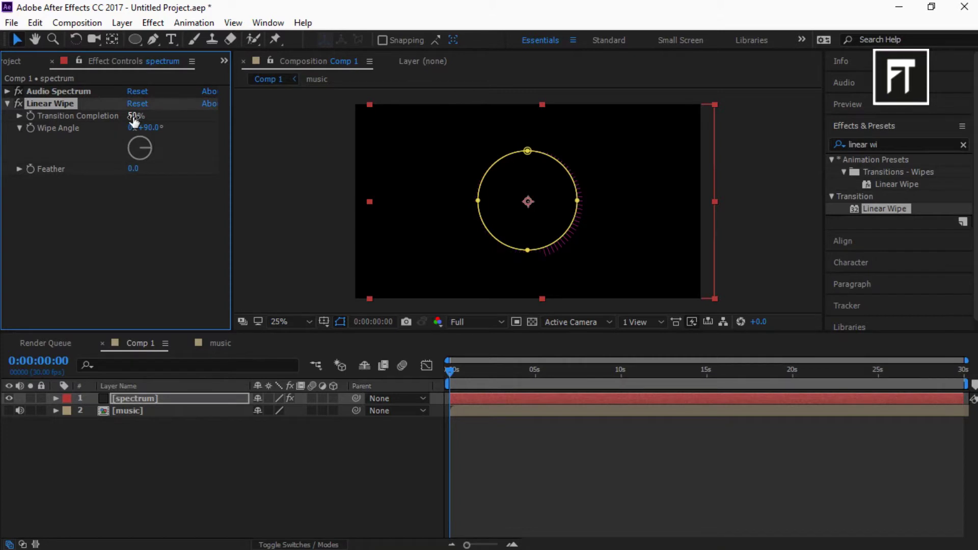
pyautogui.click(150, 128)
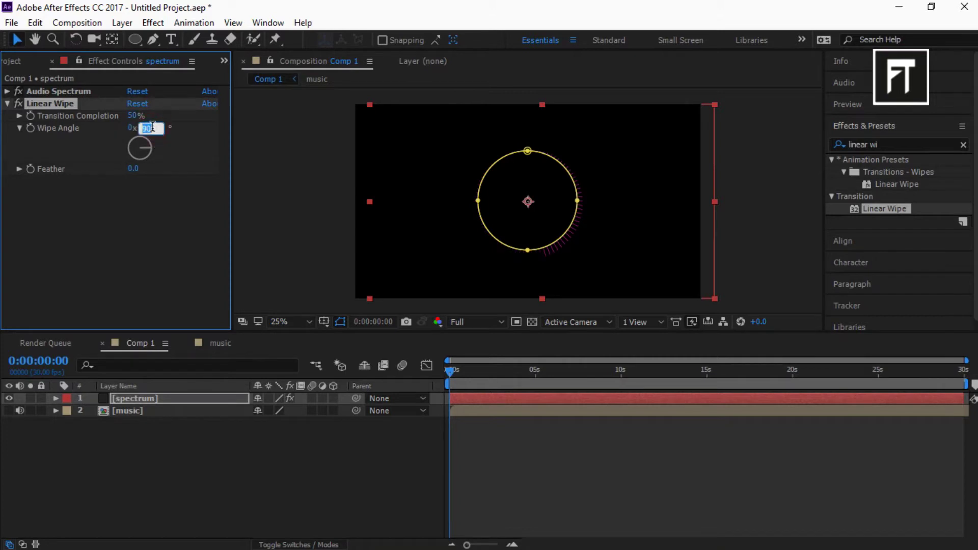
pyautogui.write('-9')
pyautogui.press('Return')
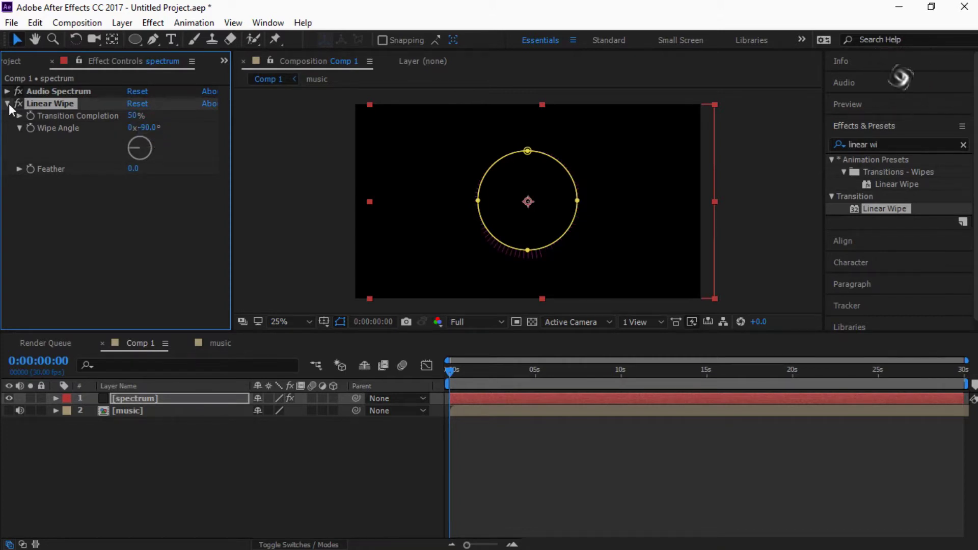
pyautogui.click(7, 103)
# Step: Apply Mirror to the spectrum layer with its reflection centre at 878,540
pyautogui.click(210, 395)
pyautogui.click(891, 144)
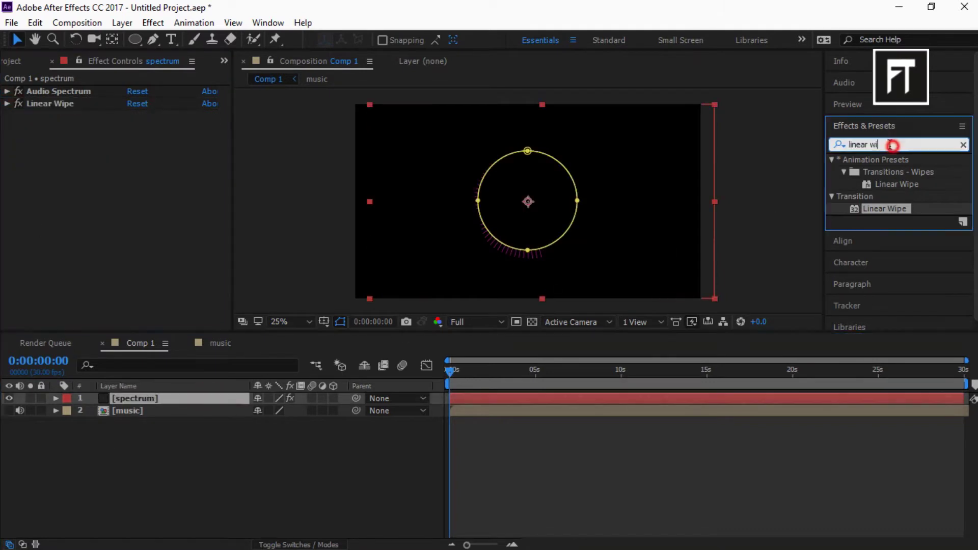
pyautogui.write('mirr')
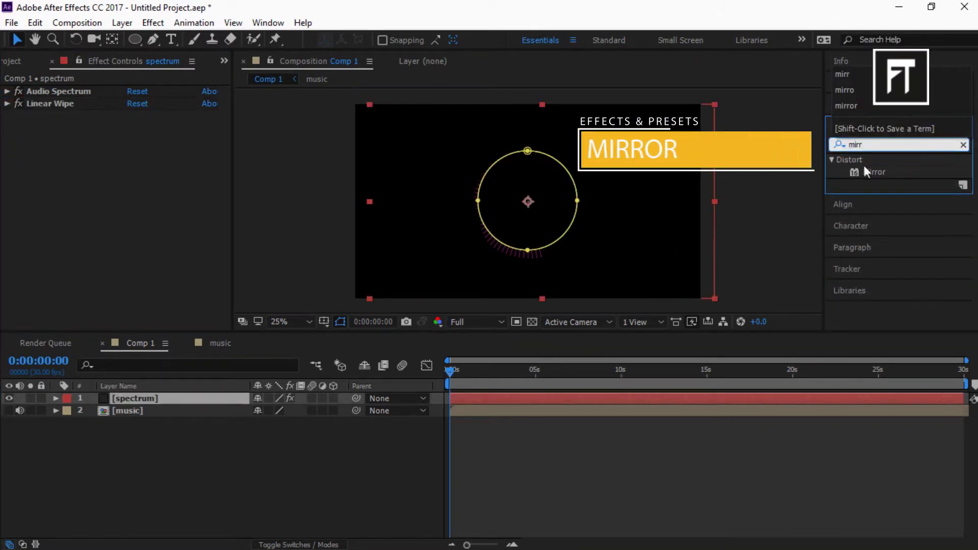
pyautogui.moveTo(874, 171); pyautogui.dragTo(183, 399)
pyautogui.click(179, 224)
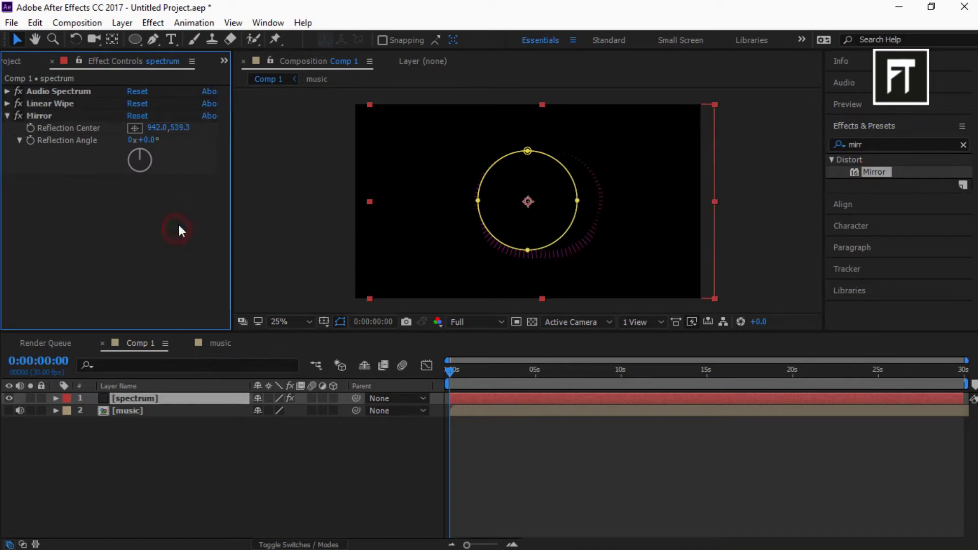
pyautogui.click(135, 128)
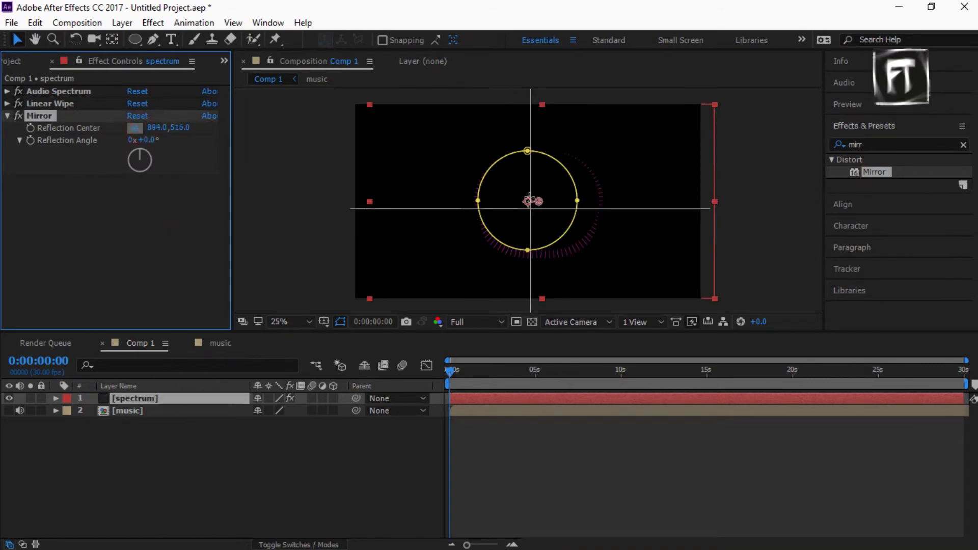
pyautogui.click(529, 201)
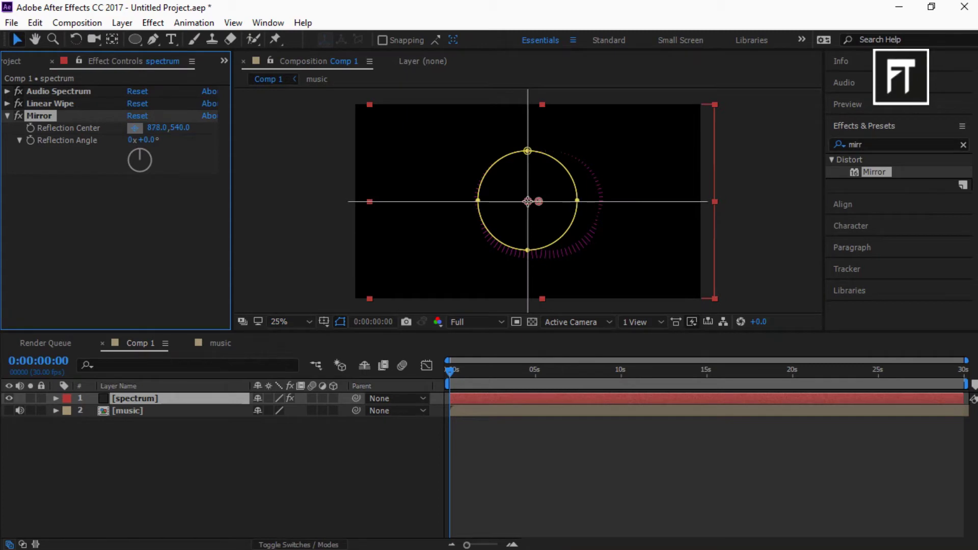
pyautogui.click(528, 201)
pyautogui.click(311, 466)
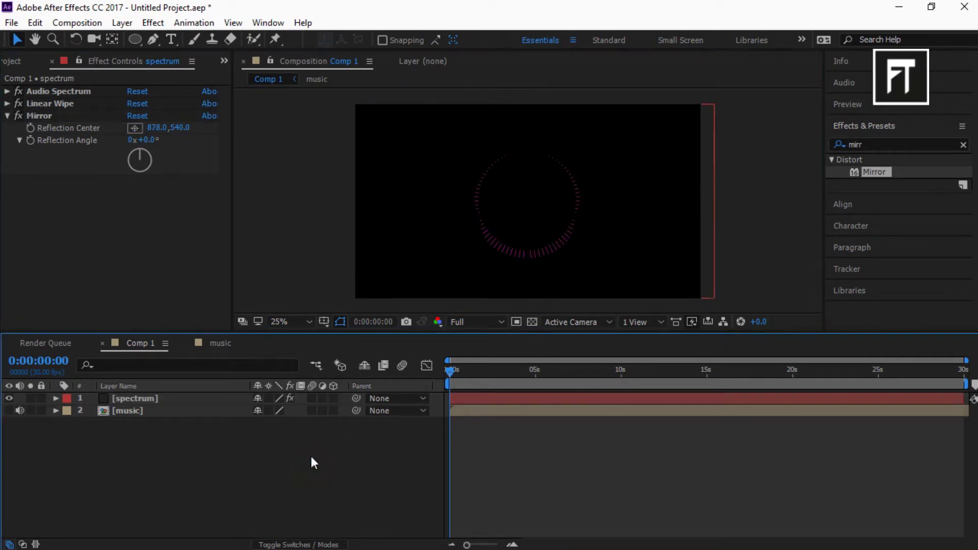
pyautogui.click(7, 115)
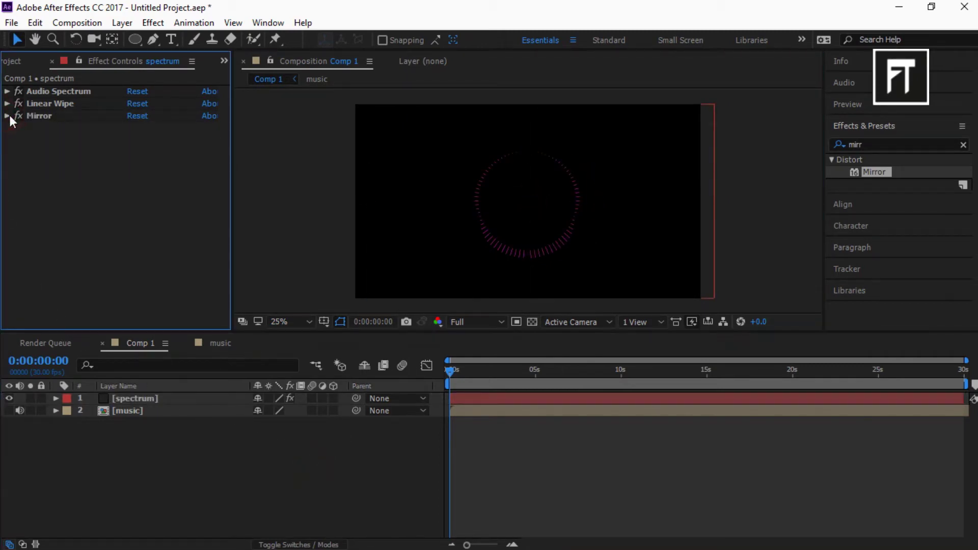
# Step: Apply Gradient Ramp to the spectrum with start colour 00F0FF and end colour 00FF84
pyautogui.click(885, 142)
pyautogui.write('gr')
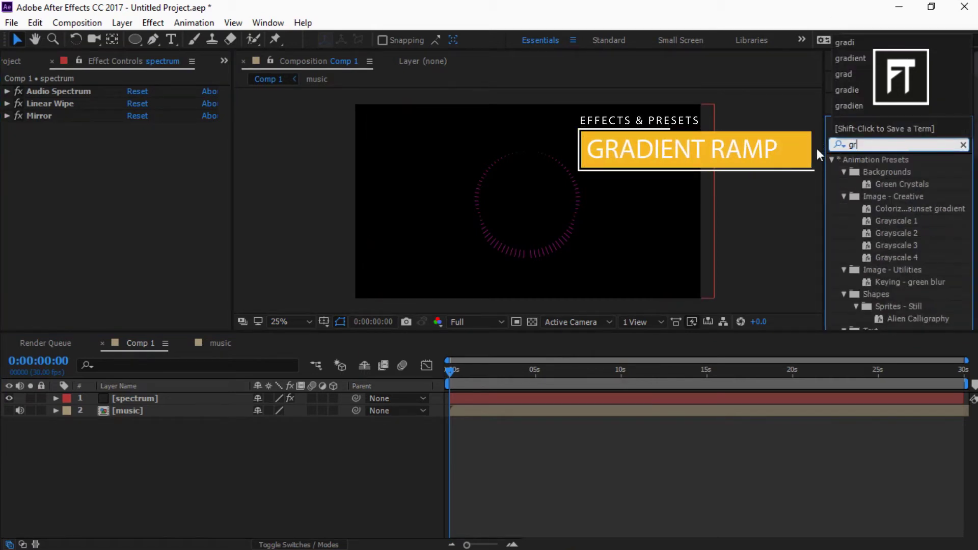
pyautogui.write('ad')
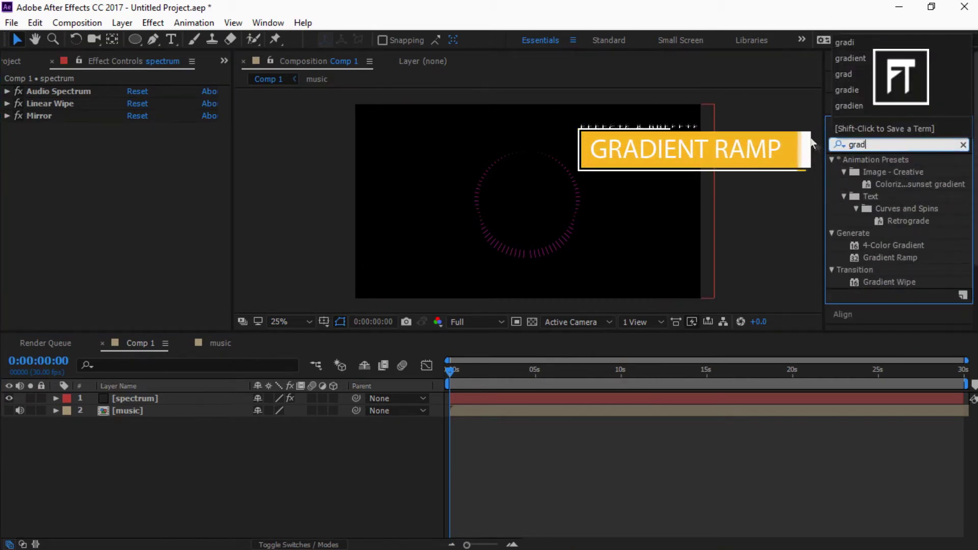
pyautogui.moveTo(889, 257); pyautogui.dragTo(195, 402)
pyautogui.click(135, 152)
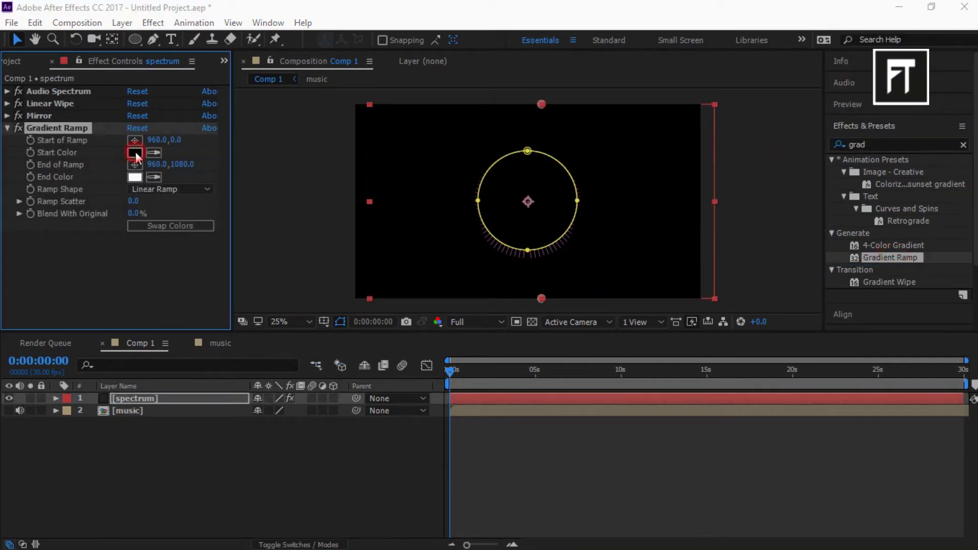
pyautogui.write('00')
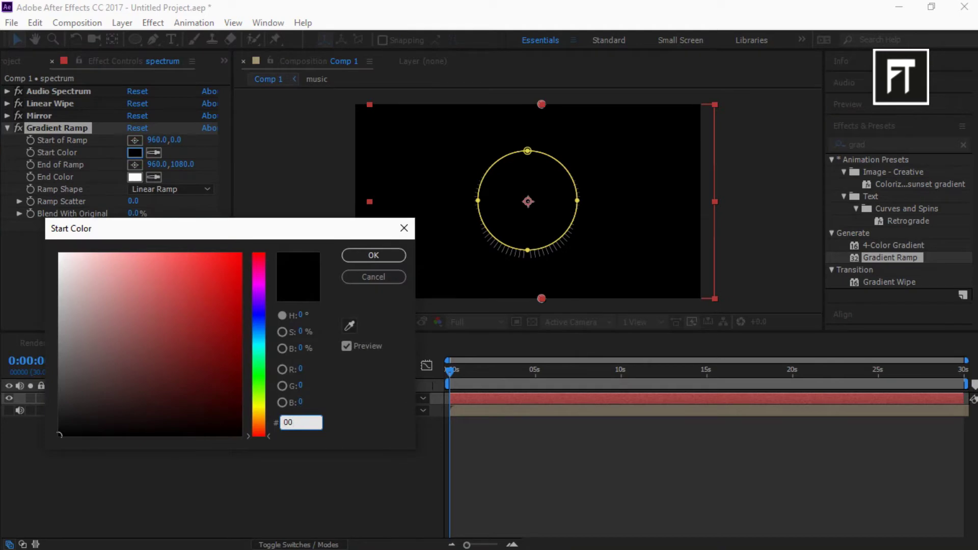
pyautogui.write('F0')
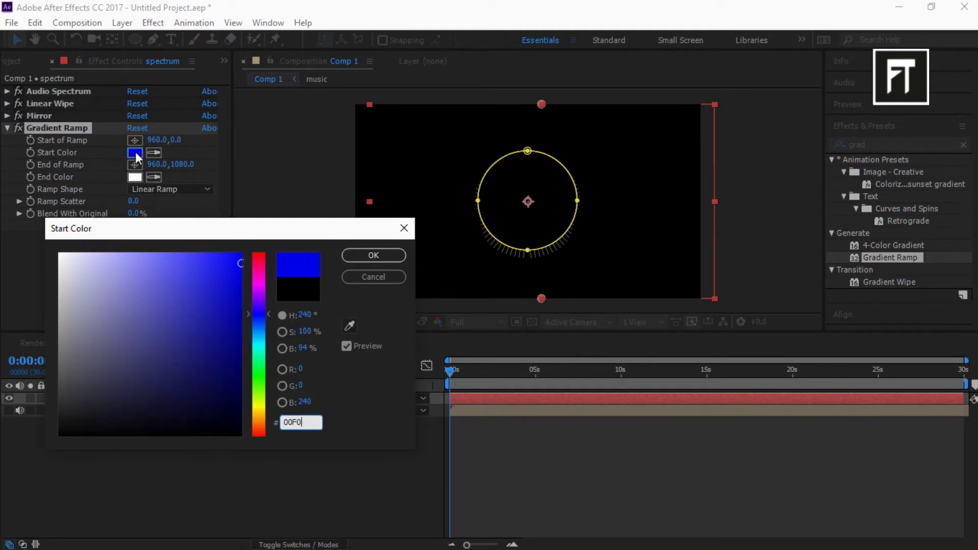
pyautogui.write('FF')
pyautogui.press('Return')
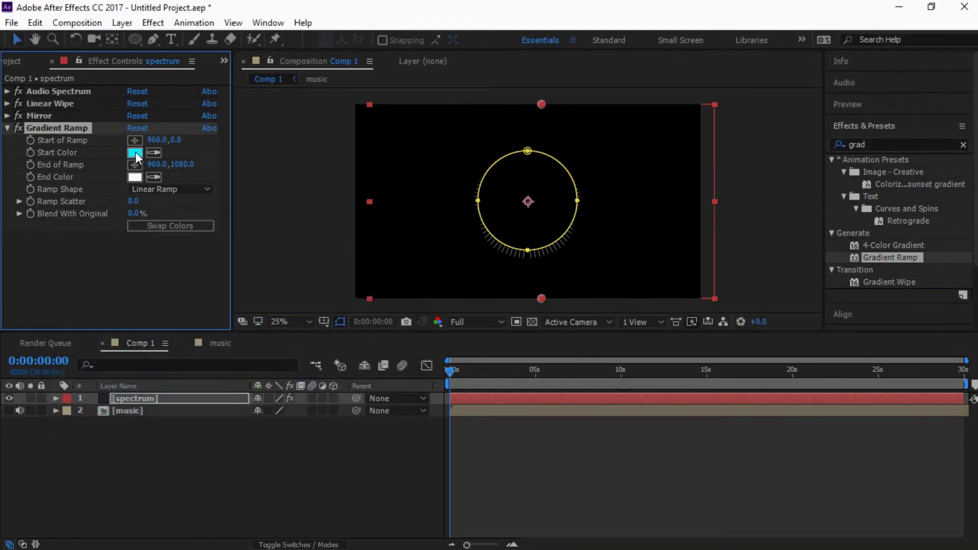
pyautogui.click(134, 176)
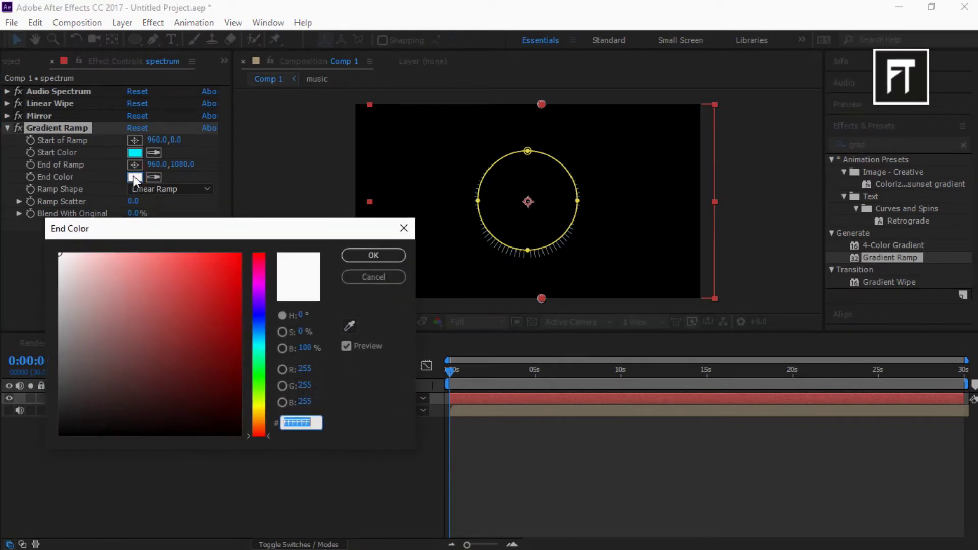
pyautogui.write('00FF84')
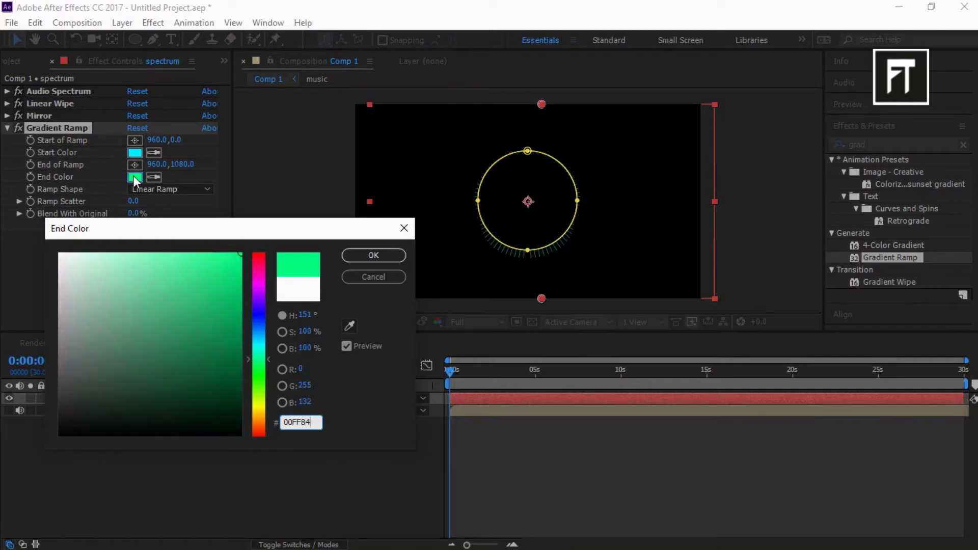
pyautogui.press('Return')
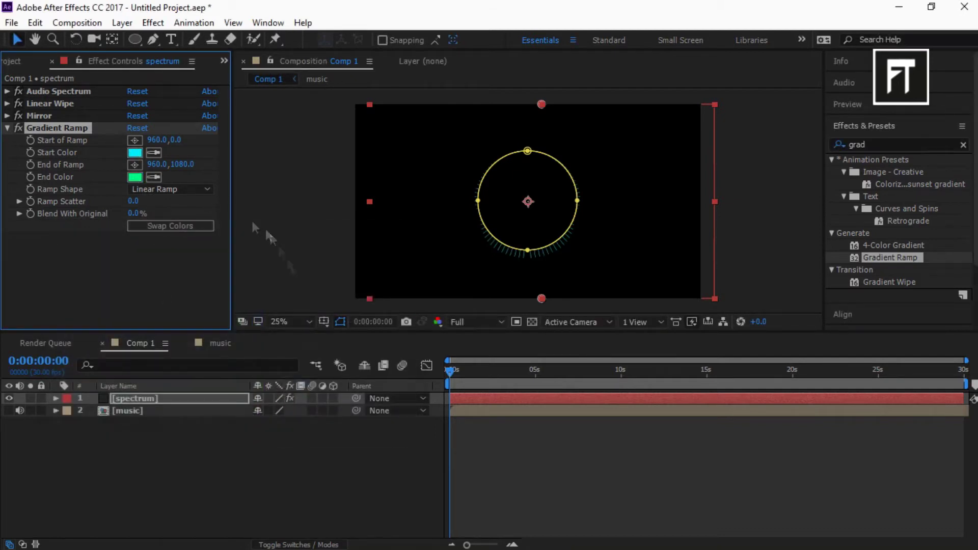
# Step: Place the gradient's start at 470,180 and its end at 1202,832 across the ring
pyautogui.hotkey('ctrl', "'")
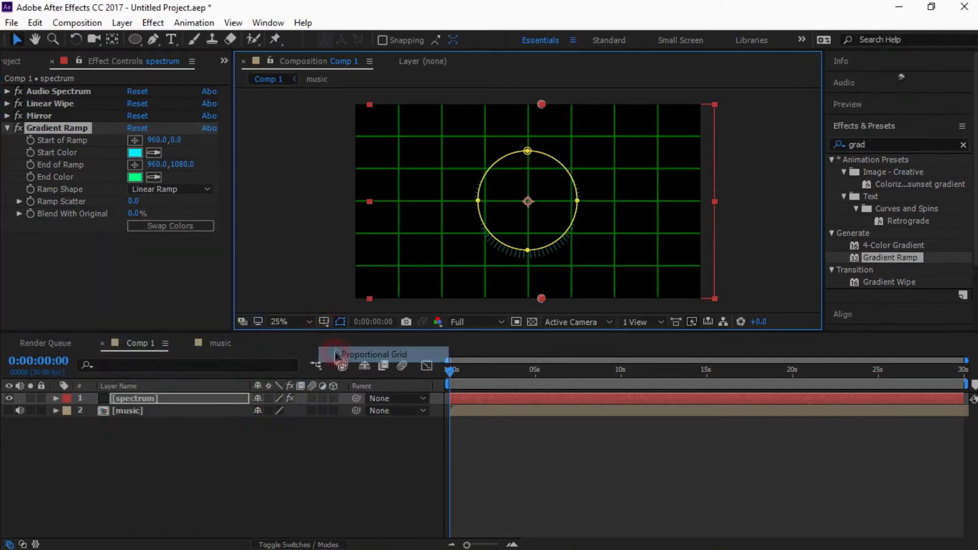
pyautogui.click(136, 145)
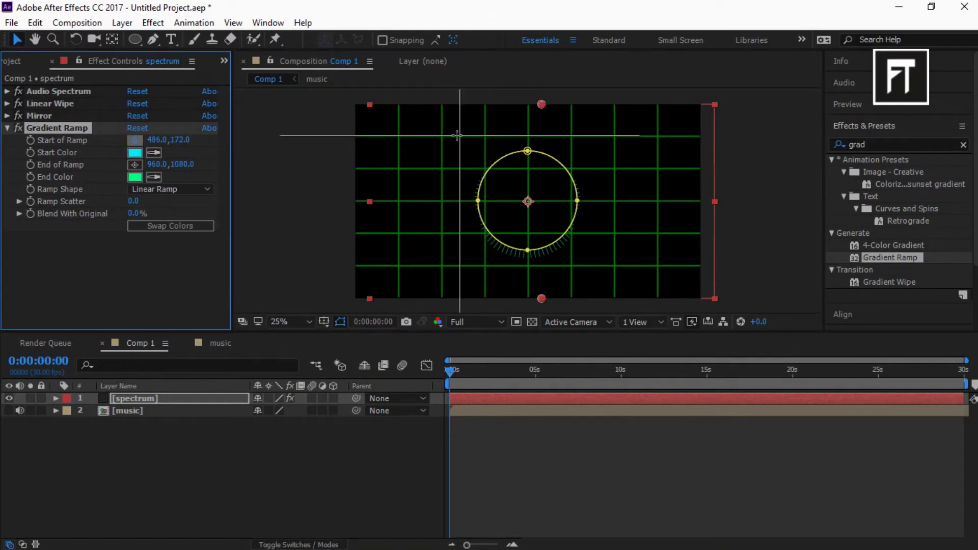
pyautogui.click(454, 137)
pyautogui.click(135, 164)
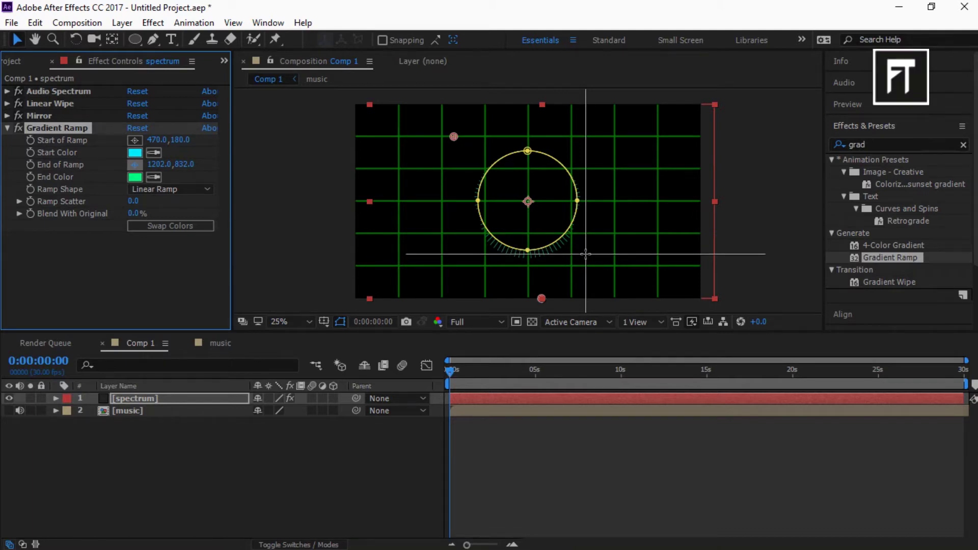
pyautogui.click(586, 254)
# Step: Turn off the proportional grid and deselect the spectrum layer
pyautogui.click(308, 321)
pyautogui.click(328, 322)
pyautogui.click(324, 321)
pyautogui.click(356, 354)
pyautogui.click(333, 466)
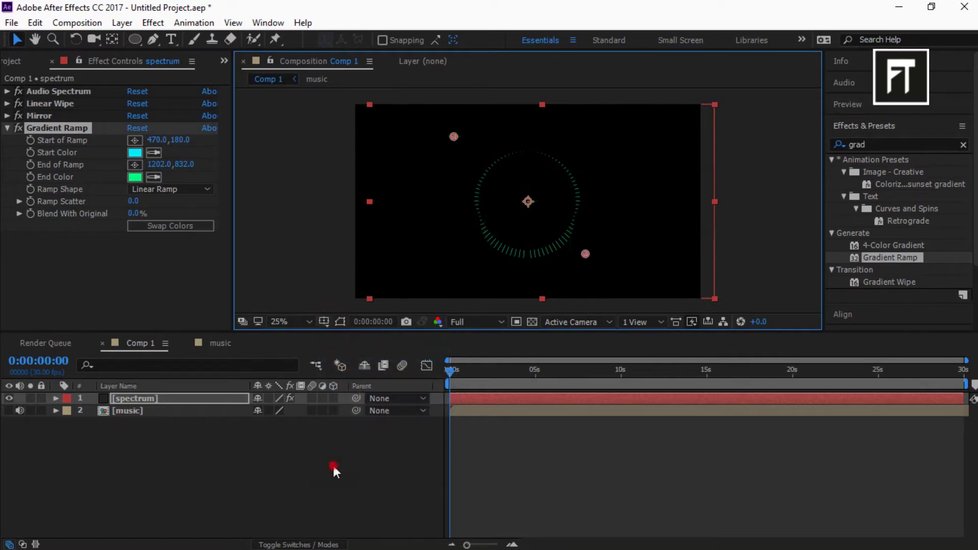
# Step: Duplicate the spectrum layer and rename the copy 'spectrum2'
pyautogui.click(213, 397)
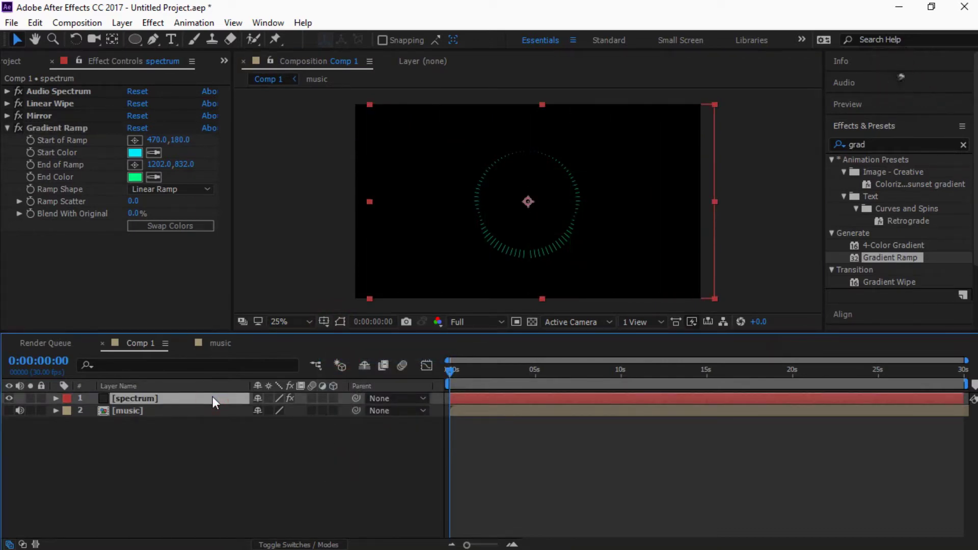
pyautogui.hotkey('ctrl', 'd')
pyautogui.rightClick(200, 399)
pyautogui.click(400, 127)
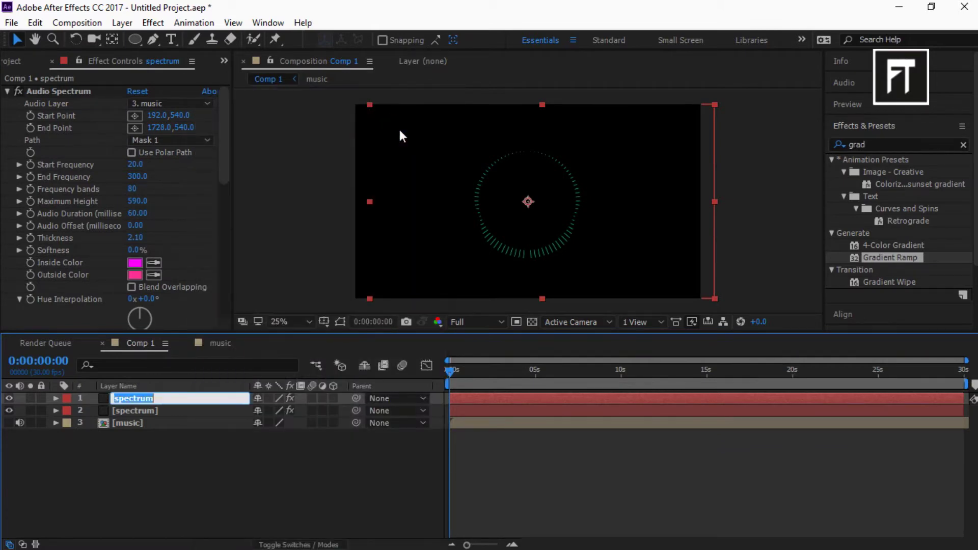
pyautogui.press('Right')
pyautogui.press('Return')
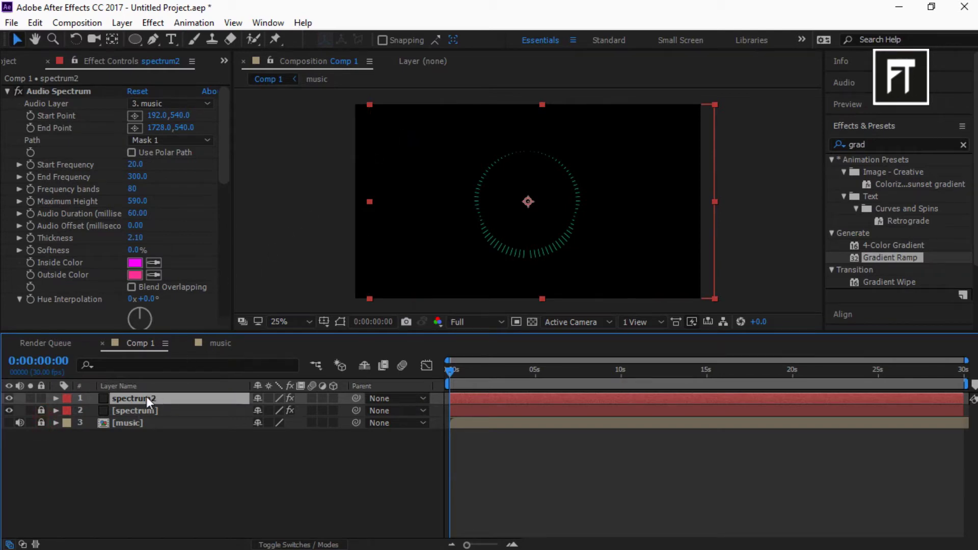
# Step: Give spectrum2's Audio Spectrum a thickness of 10 and the Analog dots display style
pyautogui.scroll(-5, 218, 234)
pyautogui.scroll(3, 202, 218)
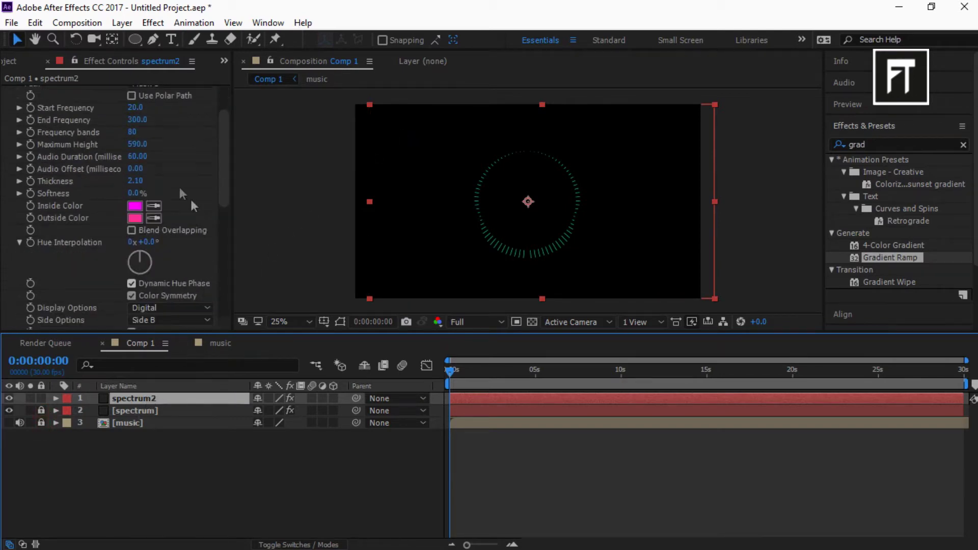
pyautogui.click(135, 181)
pyautogui.write('10')
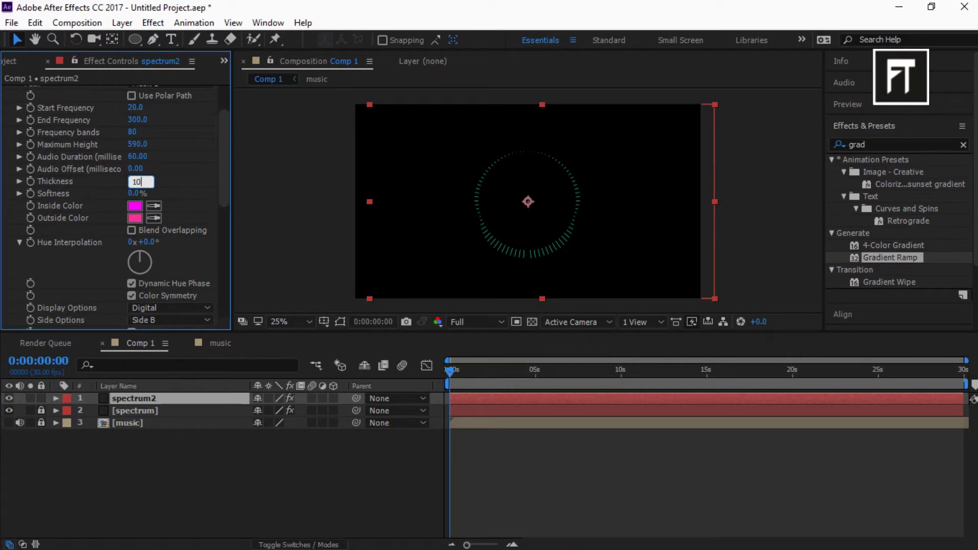
pyautogui.press('Return')
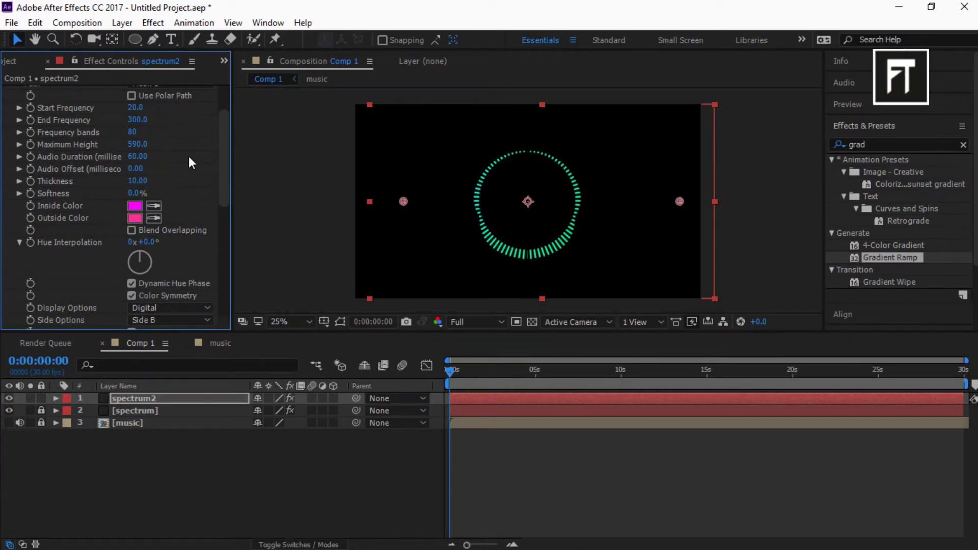
pyautogui.scroll(-5, 189, 157)
pyautogui.click(176, 176)
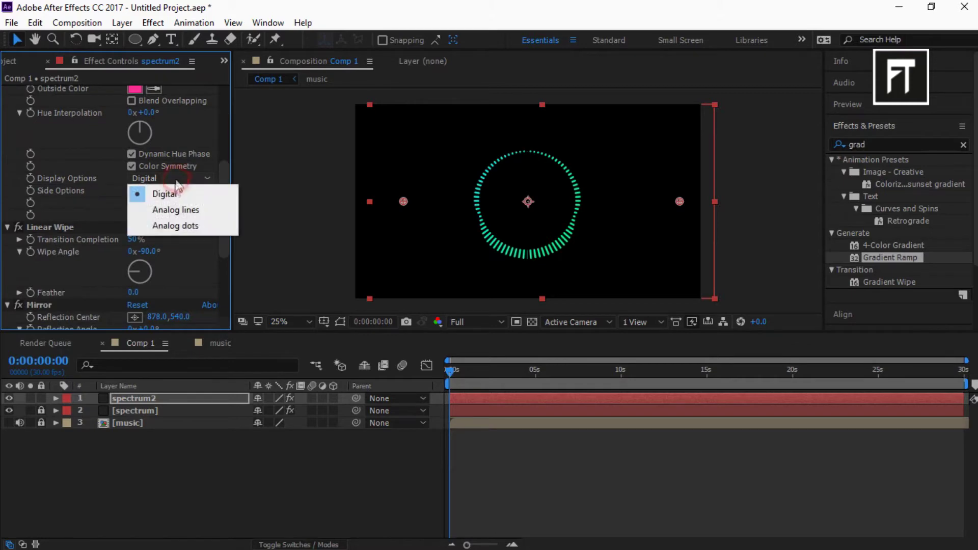
pyautogui.click(188, 224)
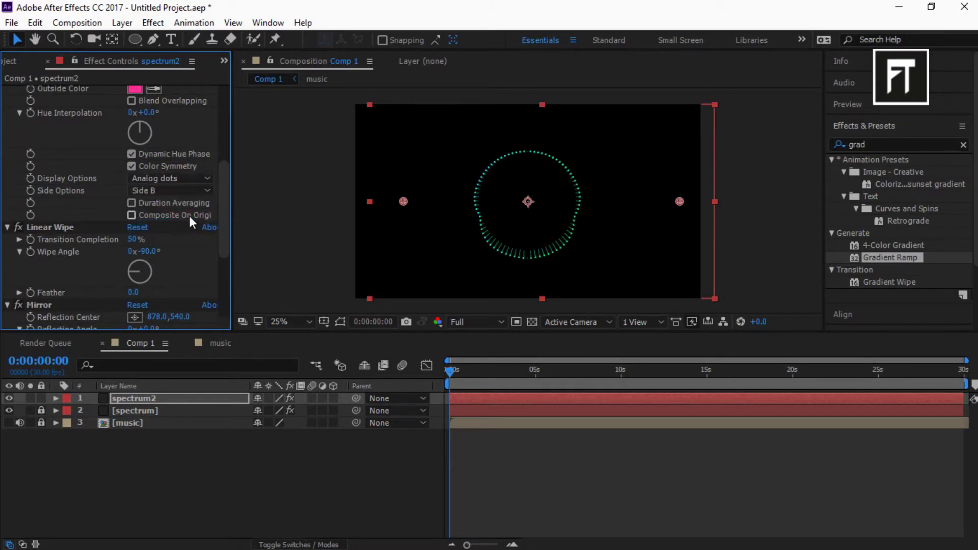
pyautogui.scroll(5, 69, 146)
pyautogui.click(8, 91)
pyautogui.click(8, 103)
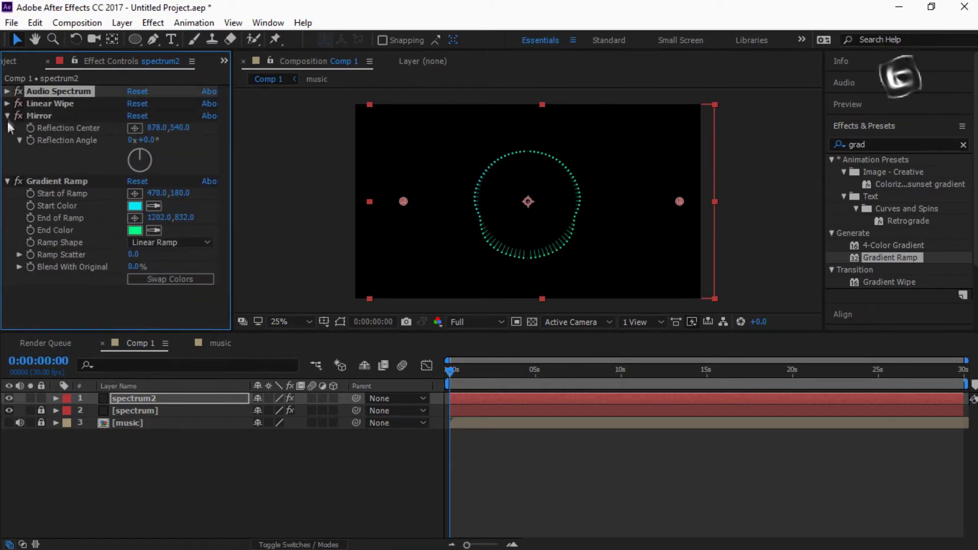
# Step: Duplicate spectrum2 into a spectrum3 layer and lock spectrum2
pyautogui.click(7, 116)
pyautogui.click(7, 128)
pyautogui.click(141, 398)
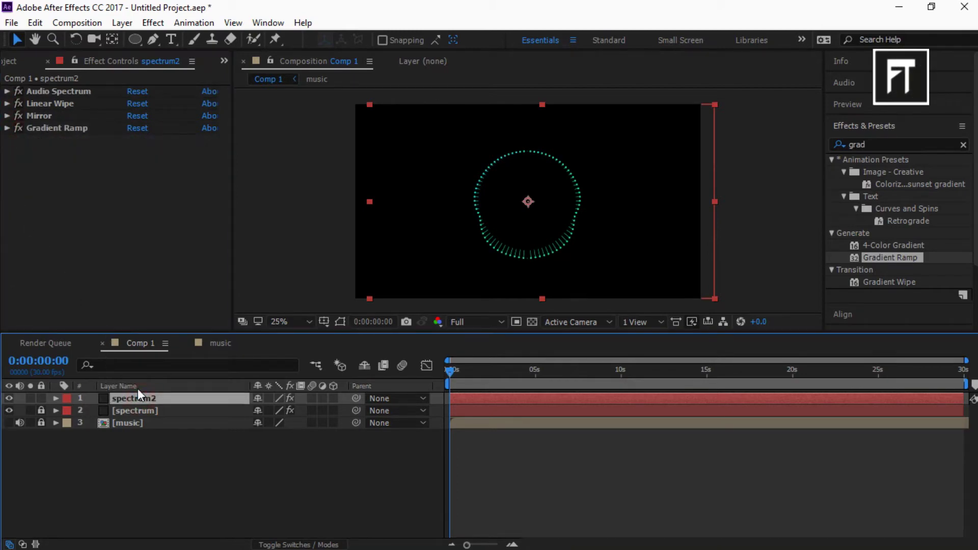
pyautogui.hotkey('ctrl', 'd')
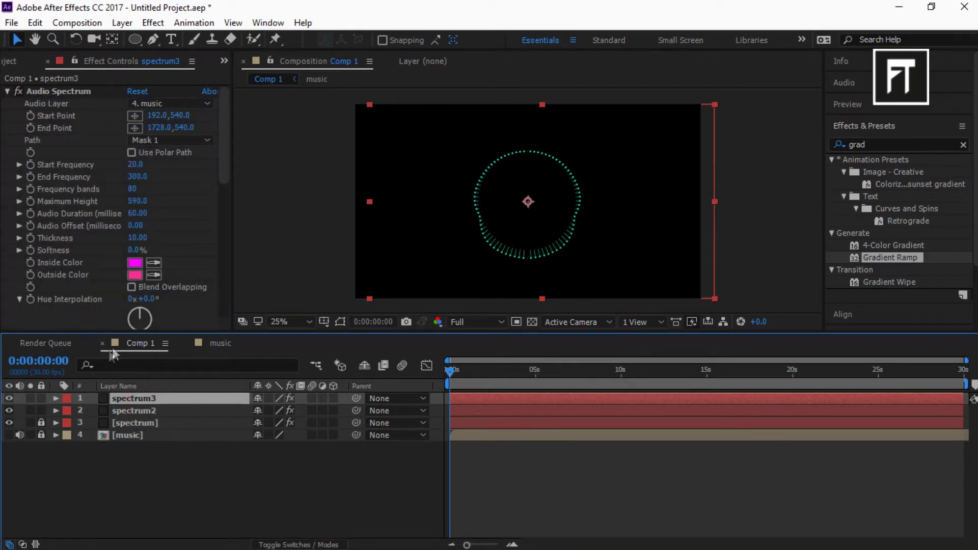
pyautogui.click(41, 410)
# Step: Set spectrum3's Audio Spectrum to thickness 3 with the Analog lines display style
pyautogui.scroll(-3, 203, 243)
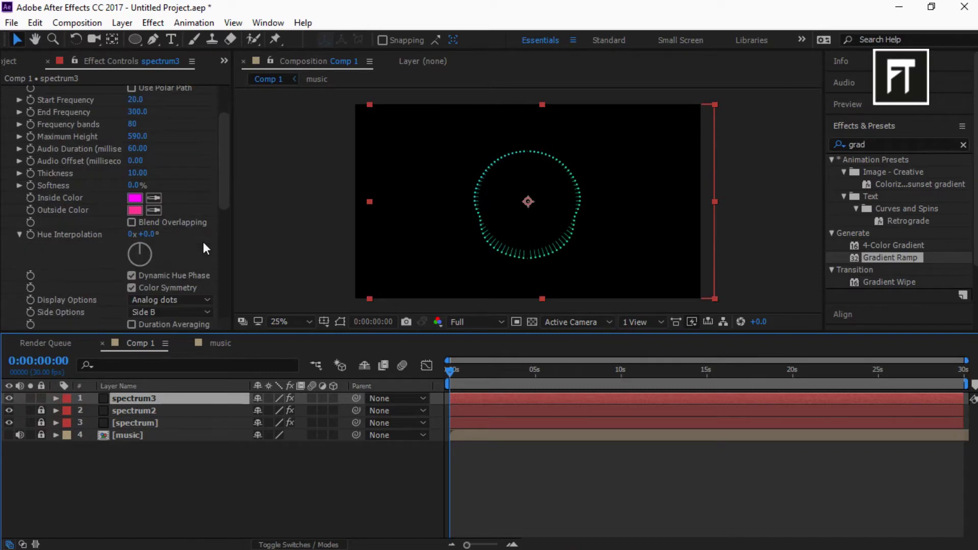
pyautogui.click(145, 172)
pyautogui.write('3')
pyautogui.press('Return')
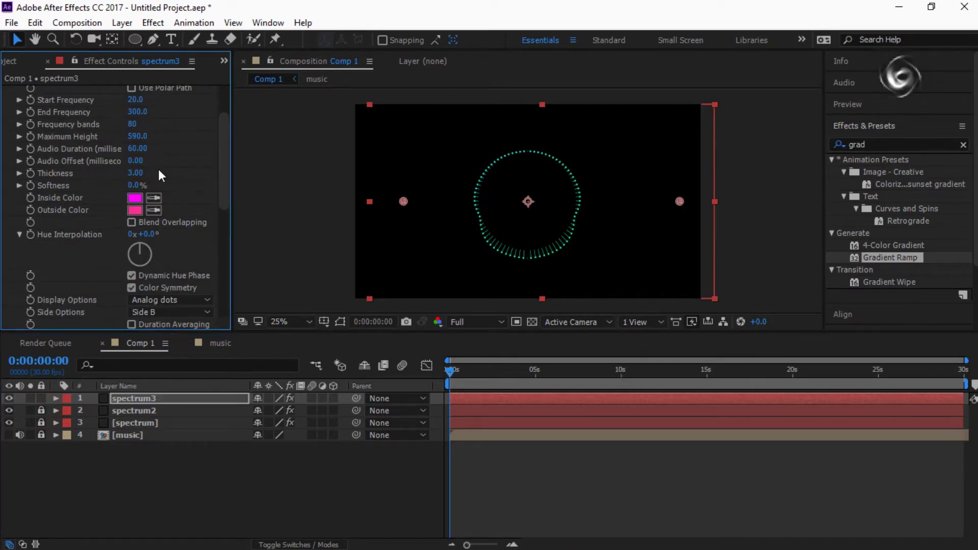
pyautogui.scroll(-2, 168, 166)
pyautogui.click(166, 235)
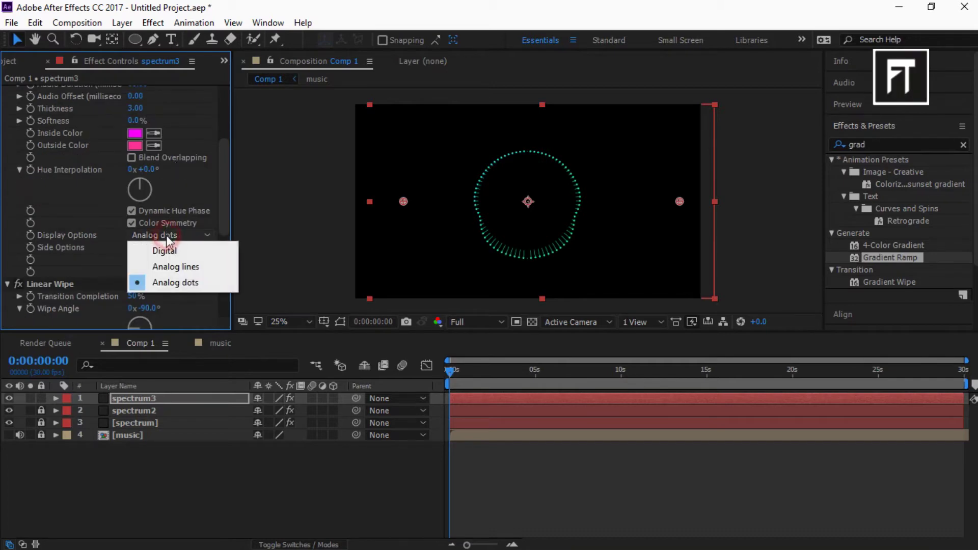
pyautogui.click(174, 267)
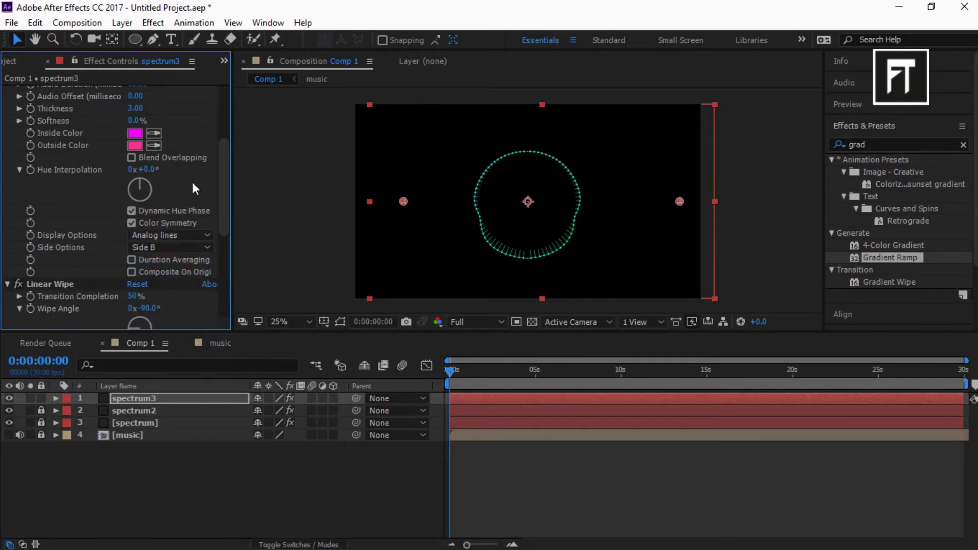
pyautogui.scroll(10, 36, 141)
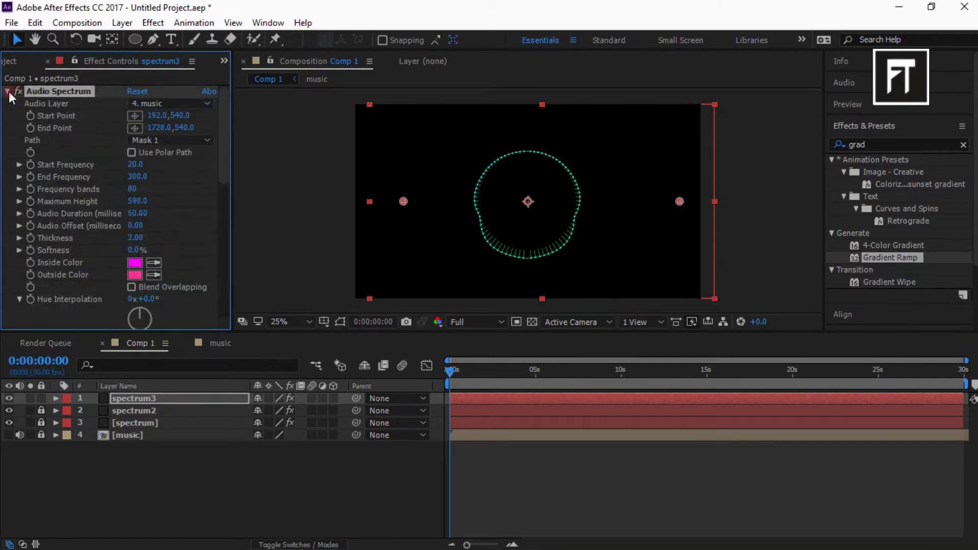
pyautogui.click(7, 90)
# Step: Duplicate spectrum3 into spectrum4 with Maximum Height 430 and Thickness 2.10
pyautogui.click(130, 401)
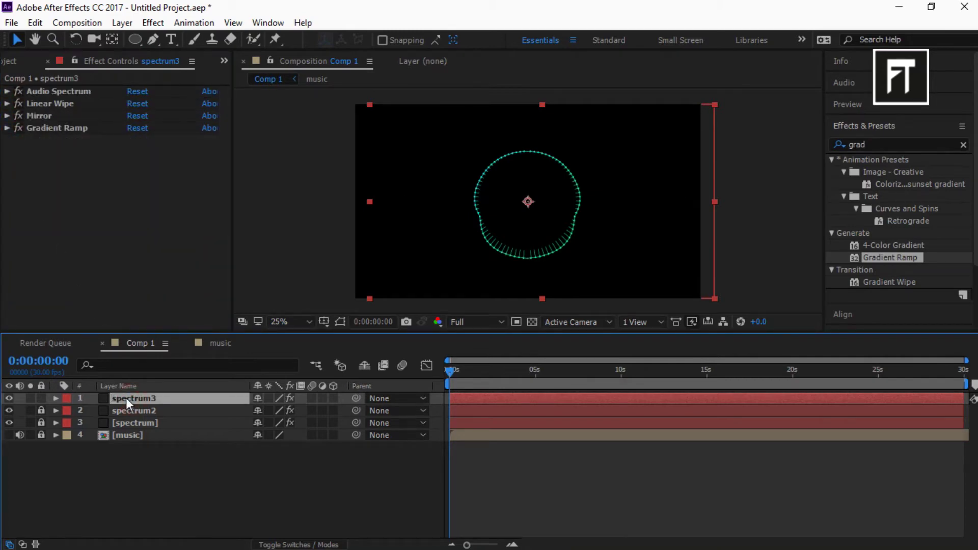
pyautogui.hotkey('ctrl', 'd')
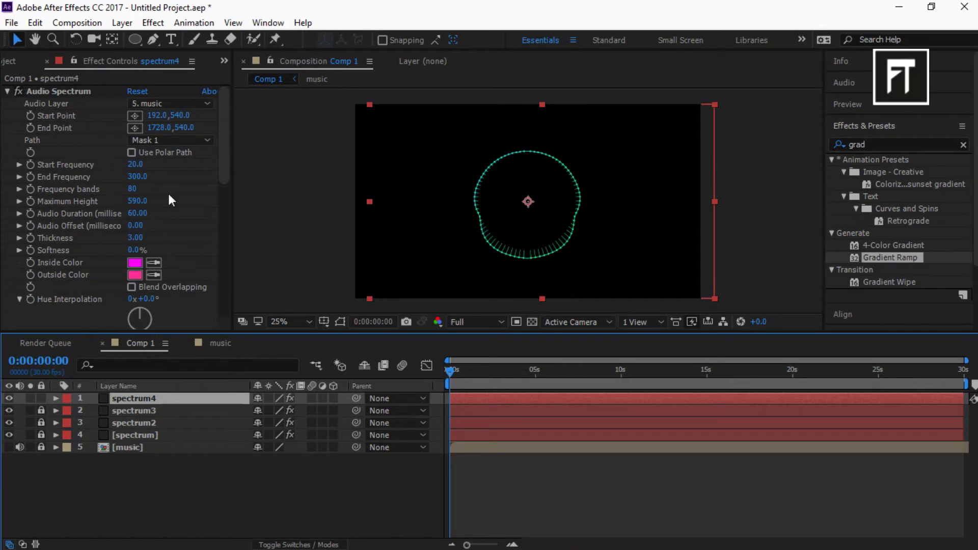
pyautogui.click(135, 201)
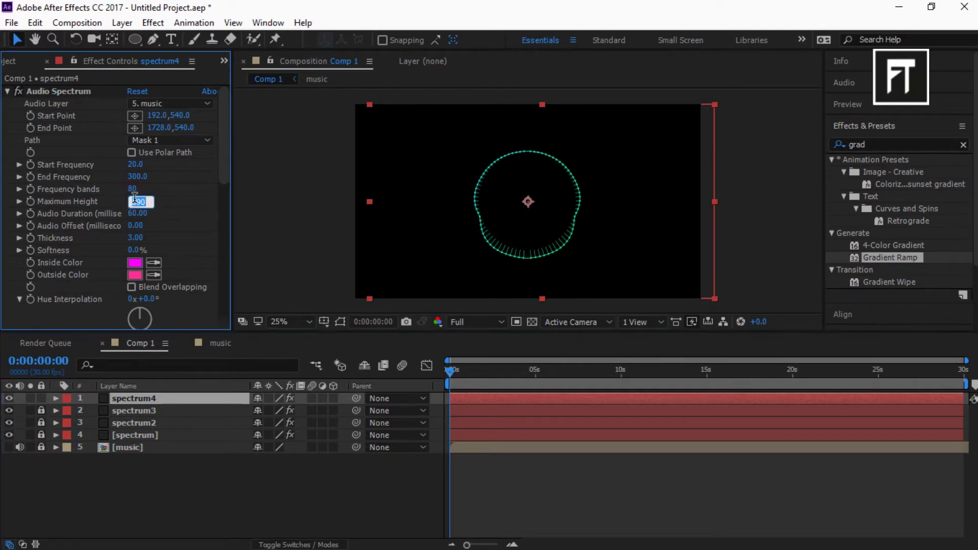
pyautogui.write('49')
pyautogui.write('0')
pyautogui.press('Return')
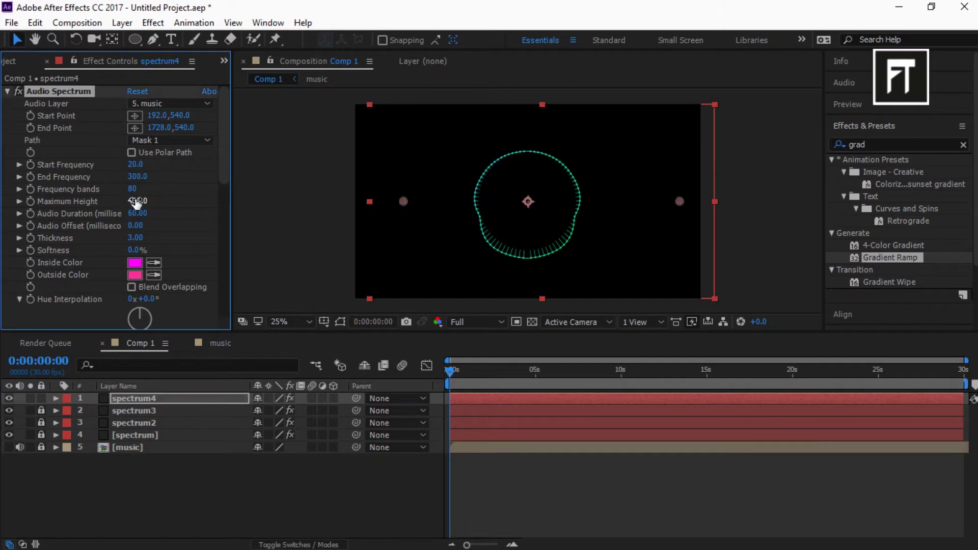
pyautogui.click(140, 237)
pyautogui.write('2.1')
pyautogui.press('Return')
# Step: Keep the Analog lines display style and collapse the Audio Spectrum, Linear Wipe and Gradient Ramp effects
pyautogui.scroll(-3, 199, 239)
pyautogui.click(192, 300)
pyautogui.click(179, 337)
pyautogui.scroll(5, 200, 155)
pyautogui.click(7, 90)
pyautogui.click(7, 103)
pyautogui.click(7, 127)
# Step: Duplicate spectrum4 into spectrum5 and set its Maximum Height to 270
pyautogui.click(144, 398)
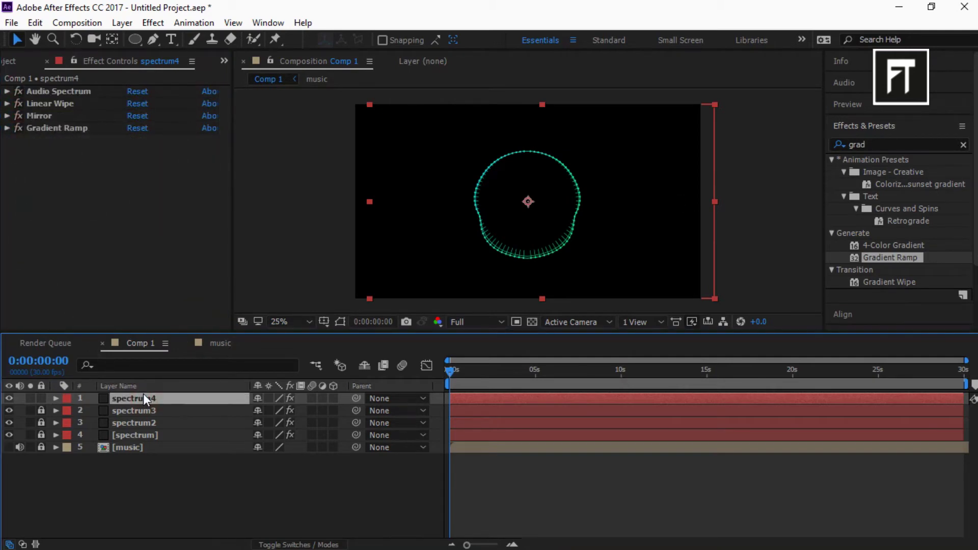
pyautogui.hotkey('ctrl', 'd')
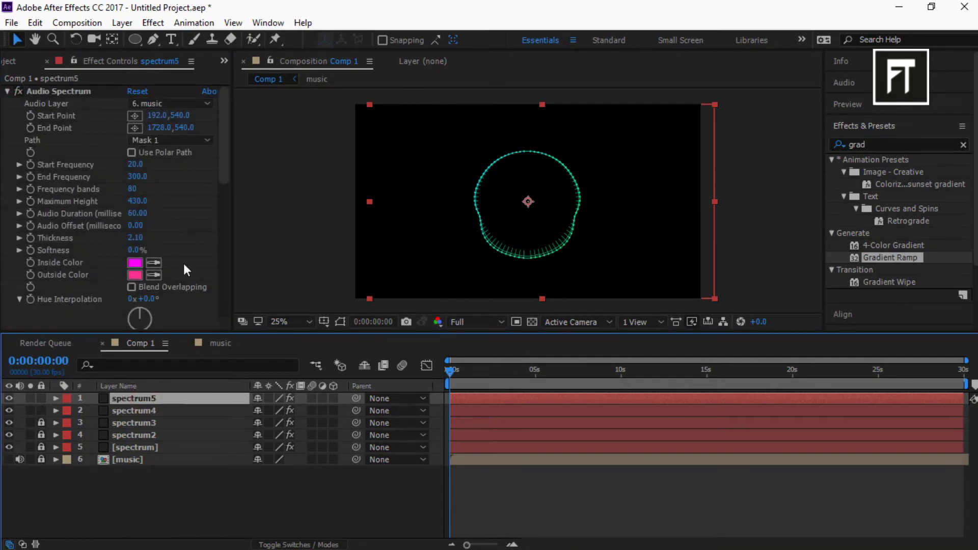
pyautogui.click(137, 201)
pyautogui.write('270')
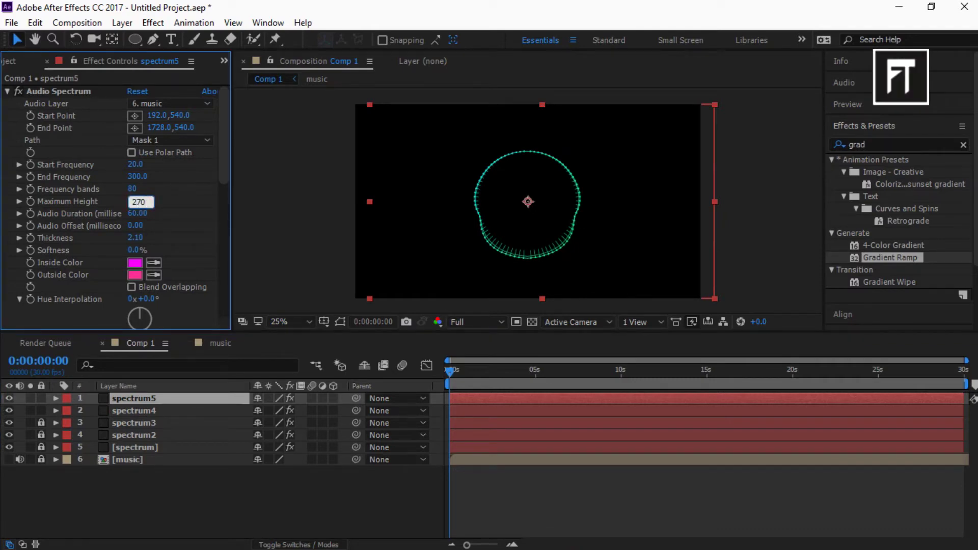
pyautogui.press('Return')
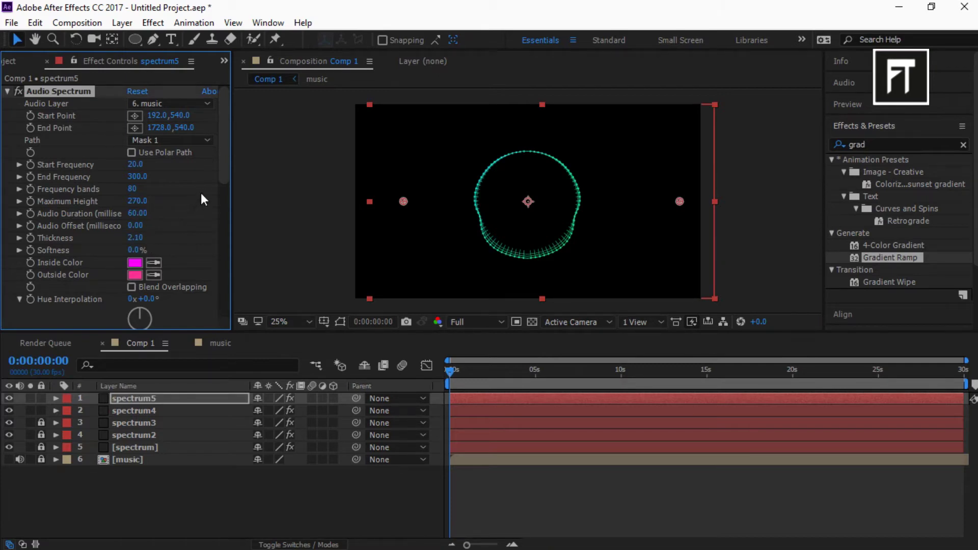
# Step: Keep Analog lines, collapse the effects, lock spectrum4 and select spectrum5
pyautogui.scroll(-4, 201, 192)
pyautogui.click(182, 235)
pyautogui.click(187, 267)
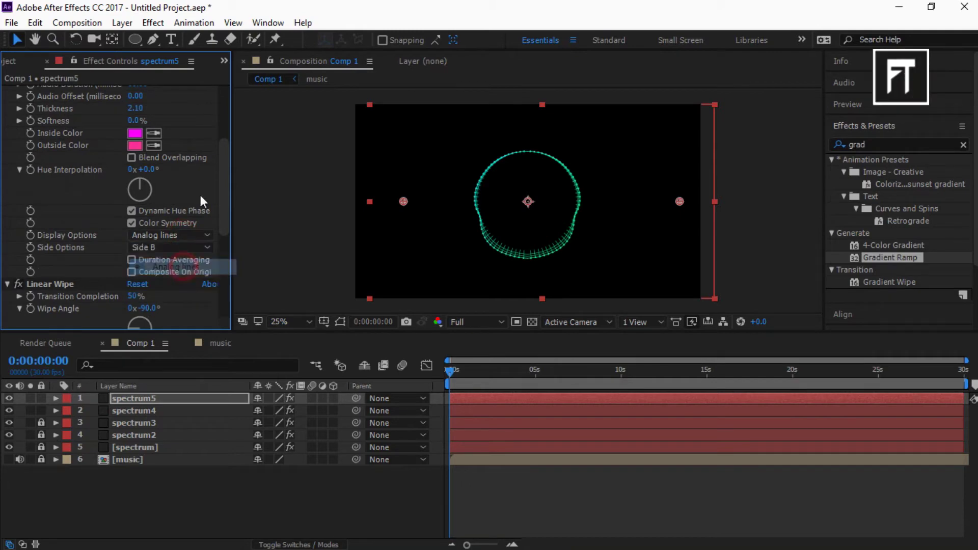
pyautogui.scroll(5, 200, 192)
pyautogui.click(7, 91)
pyautogui.click(7, 128)
pyautogui.click(7, 128)
pyautogui.click(41, 410)
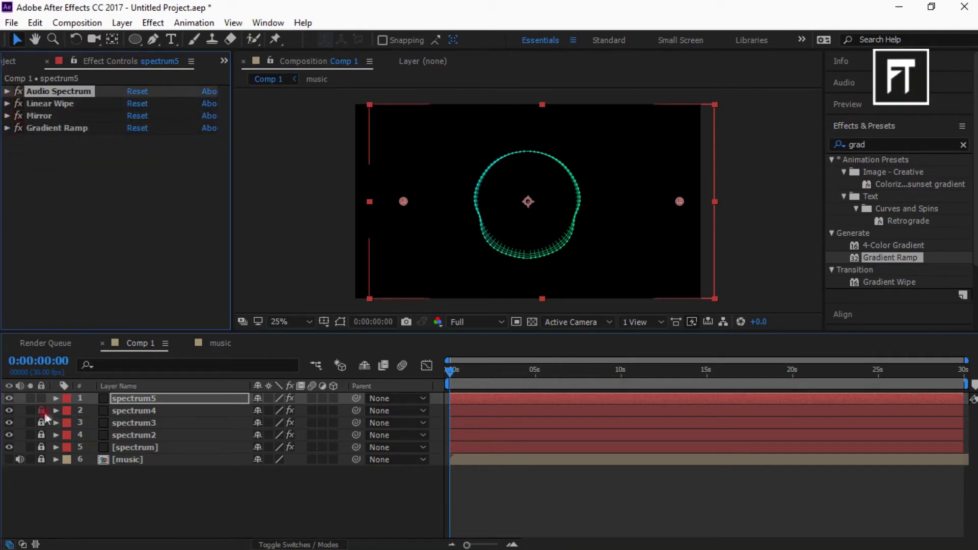
pyautogui.click(162, 399)
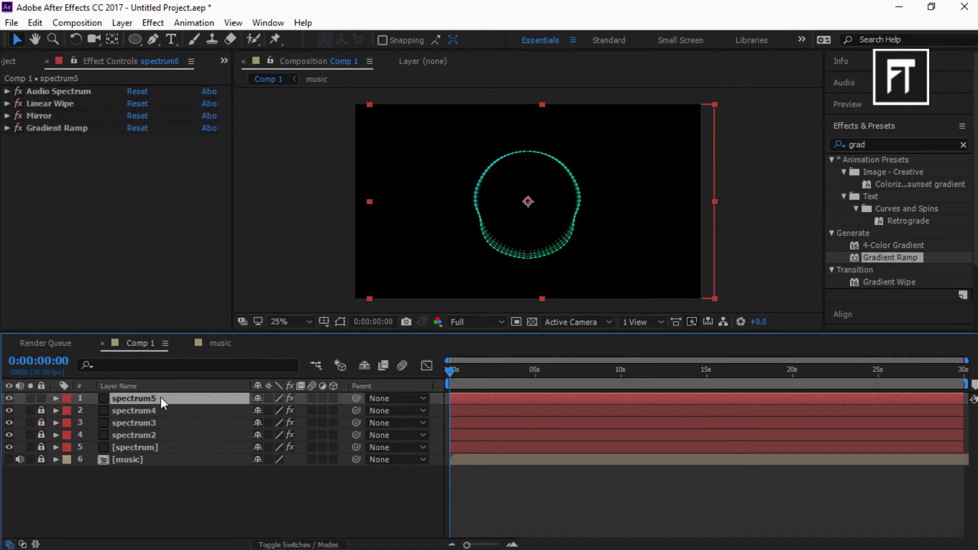
# Step: Duplicate spectrum5 into spectrum6, edit its Maximum Height and keep Analog lines
pyautogui.hotkey('ctrl', 'd')
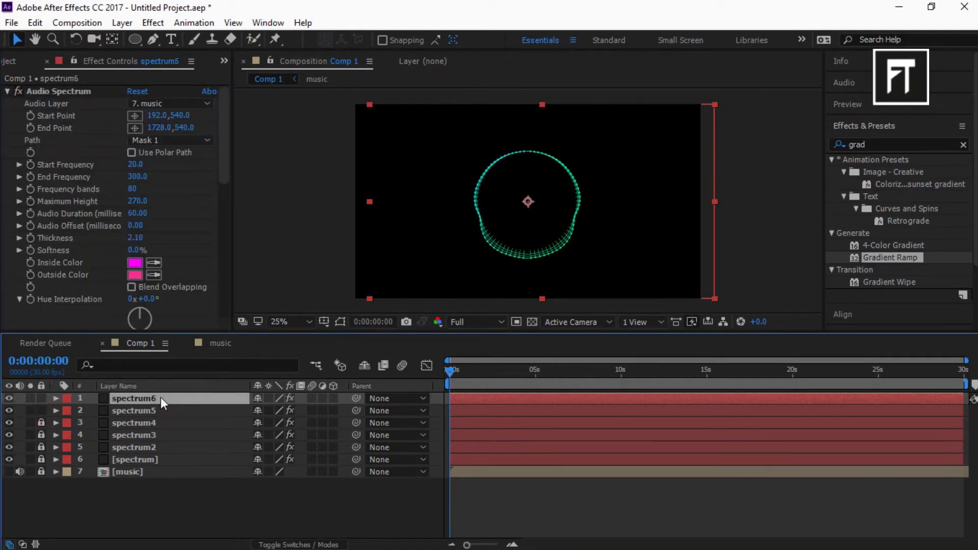
pyautogui.click(144, 201)
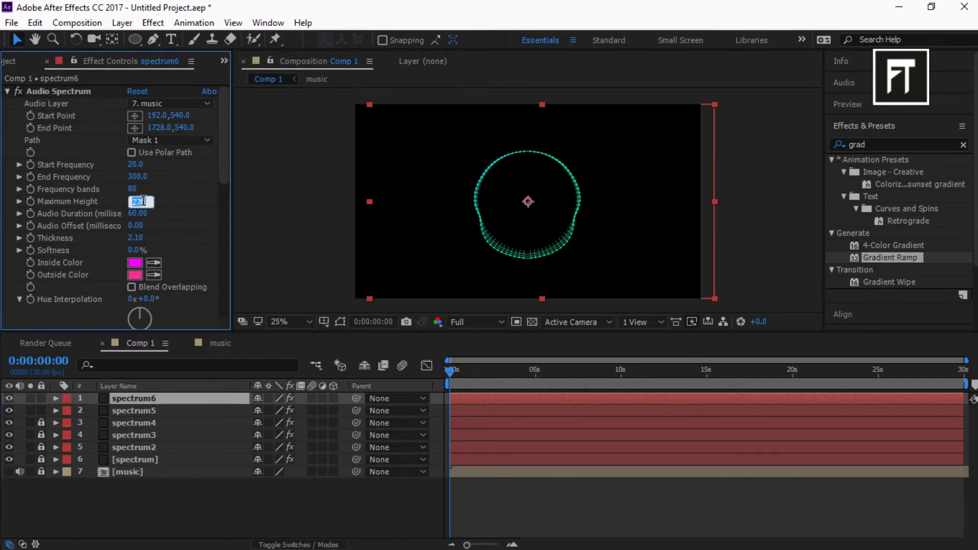
pyautogui.write('1')
pyautogui.press('Return')
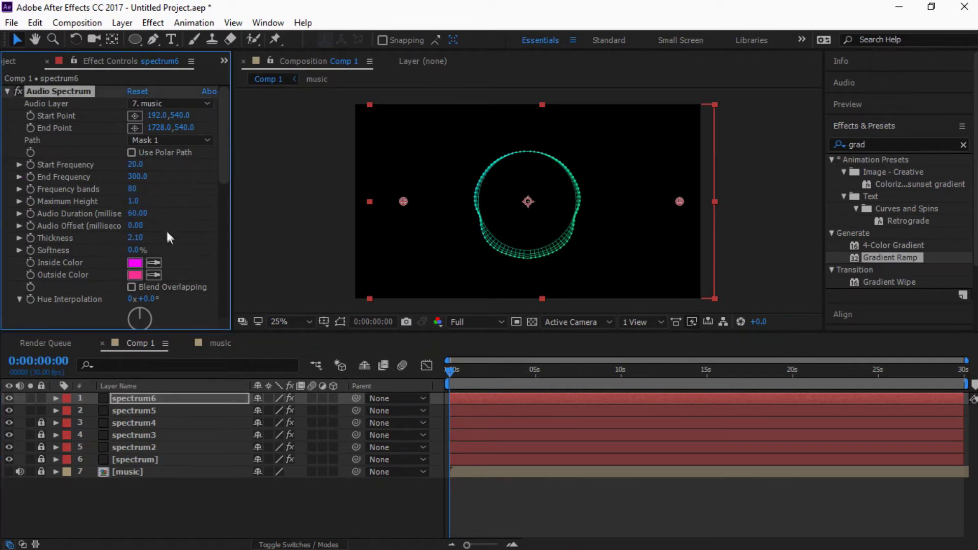
pyautogui.scroll(-3, 170, 238)
pyautogui.click(174, 300)
pyautogui.click(176, 332)
pyautogui.scroll(3, 200, 219)
# Step: Collapse the Audio Spectrum, Linear Wipe, Mirror and Gradient Ramp effects and lock spectrum5
pyautogui.click(7, 91)
pyautogui.click(7, 103)
pyautogui.click(7, 115)
pyautogui.click(7, 128)
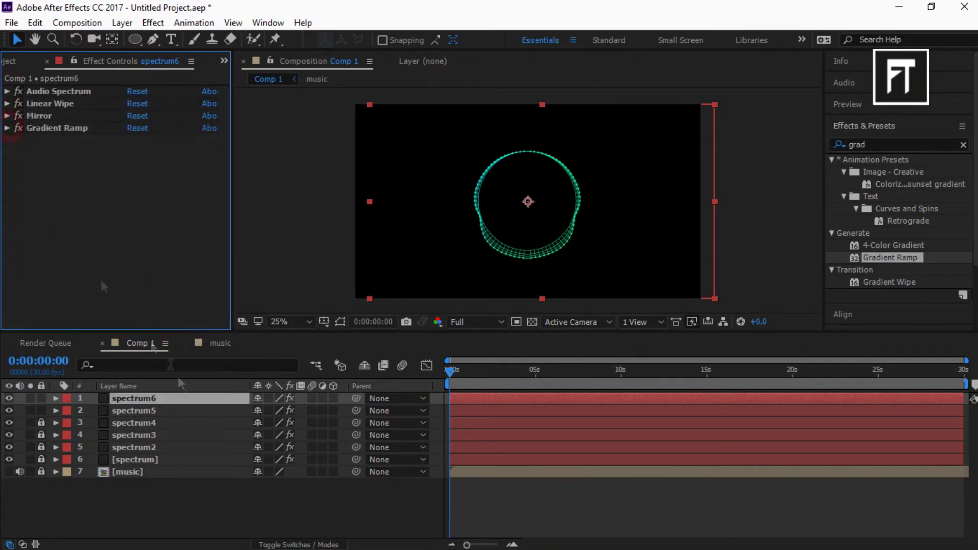
pyautogui.click(41, 410)
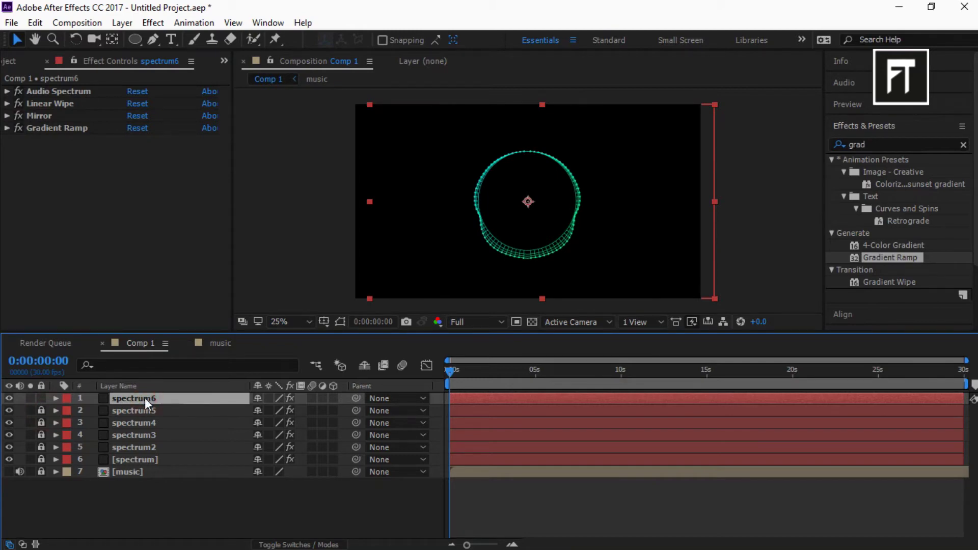
# Step: Duplicate spectrum6 into spectrum7 with Maximum Height 970 and Thickness 10
pyautogui.hotkey('ctrl', 'd')
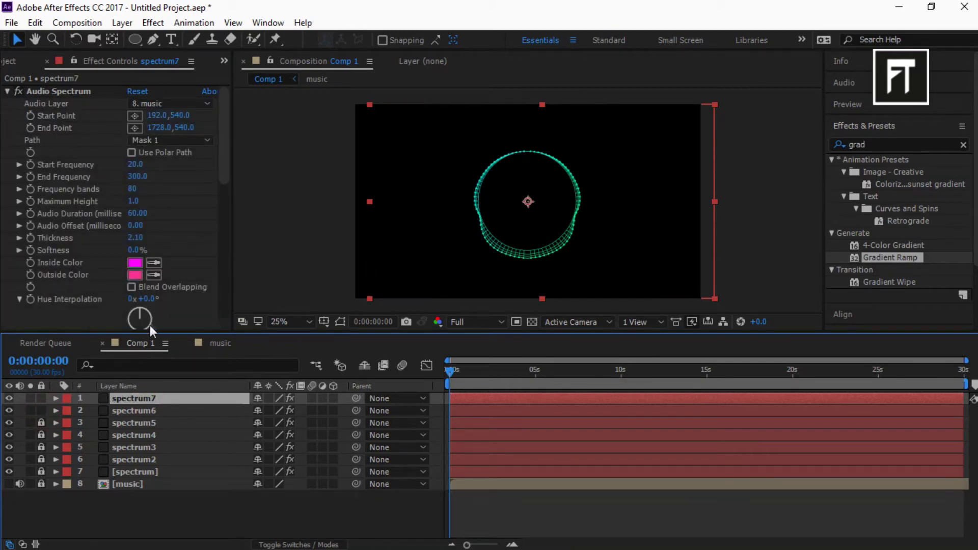
pyautogui.click(133, 201)
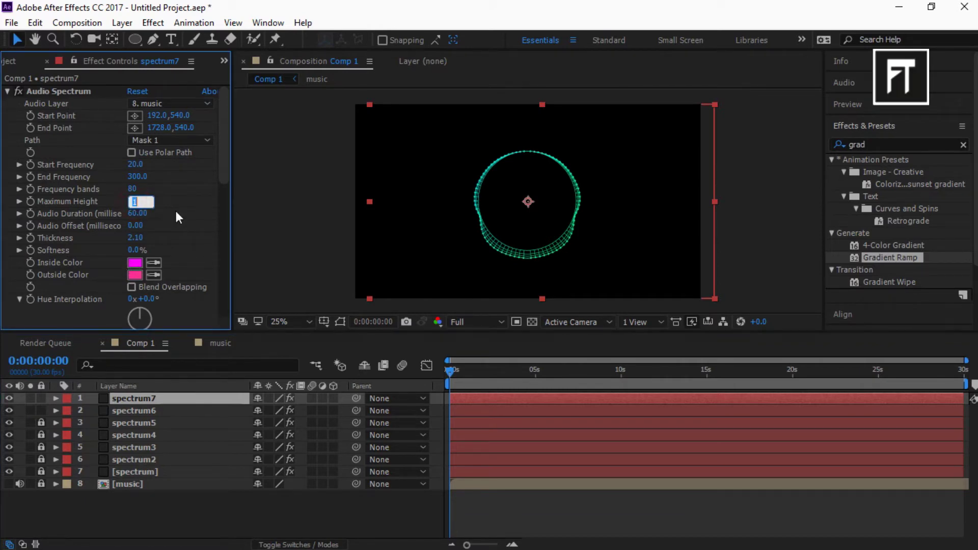
pyautogui.write('970')
pyautogui.click(176, 211)
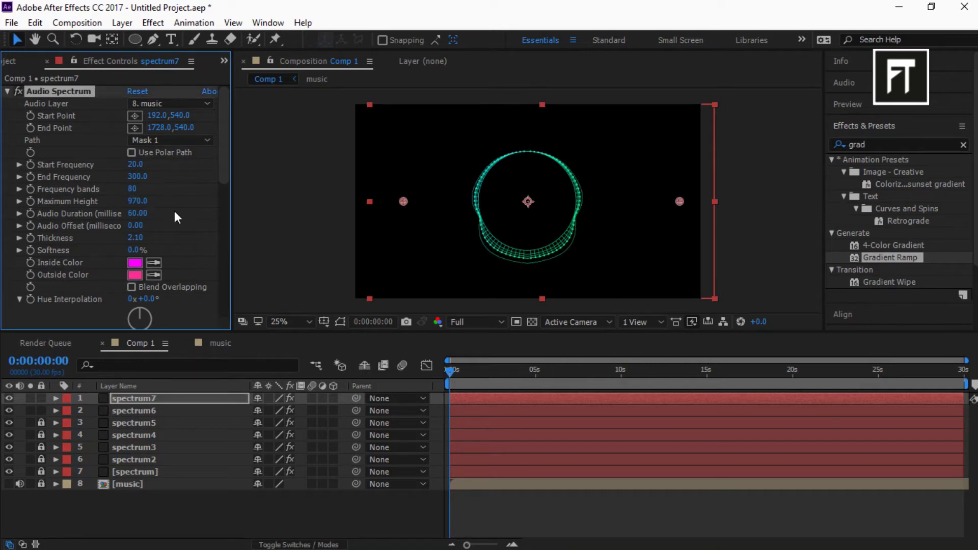
pyautogui.click(136, 238)
pyautogui.write('10')
pyautogui.press('Return')
# Step: Switch spectrum7's display to Analog dots and collapse its effect properties
pyautogui.scroll(-5, 160, 229)
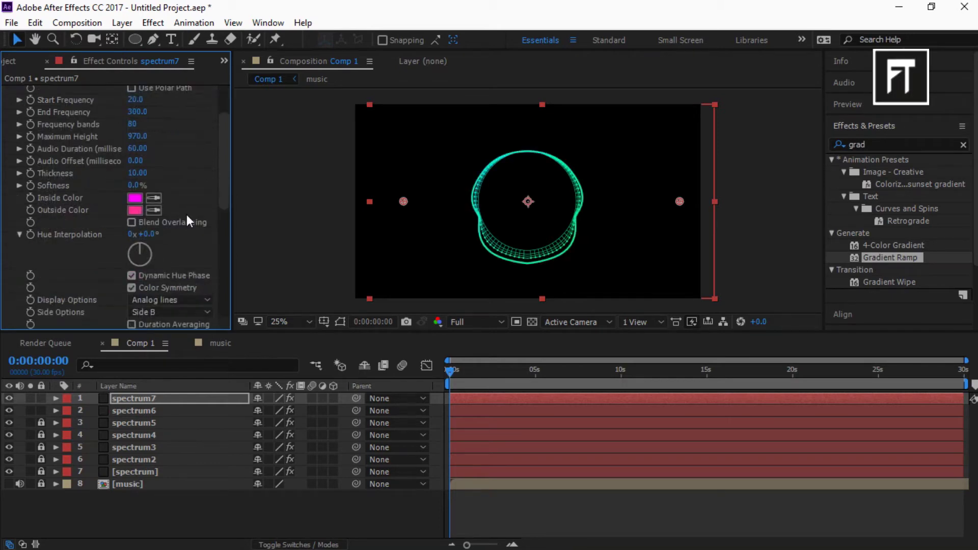
pyautogui.click(184, 234)
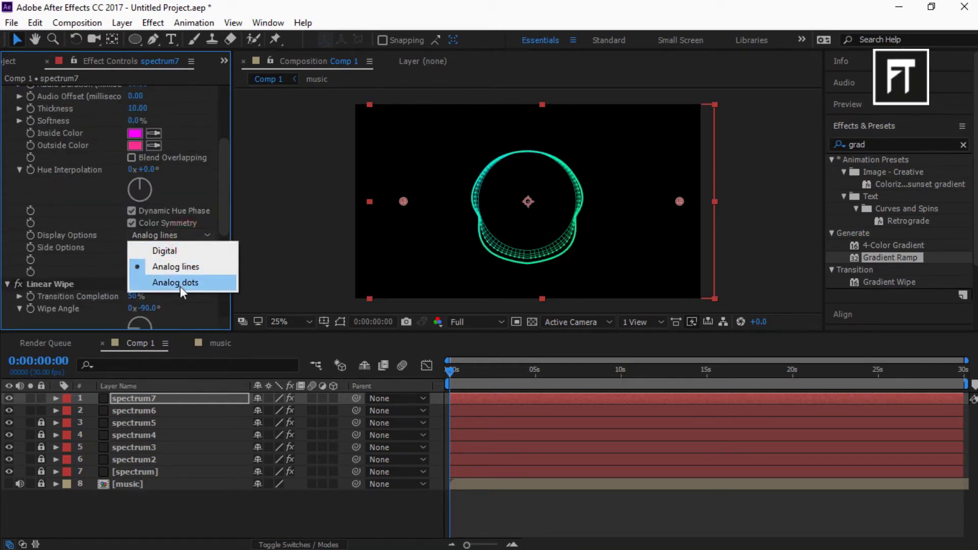
pyautogui.click(181, 286)
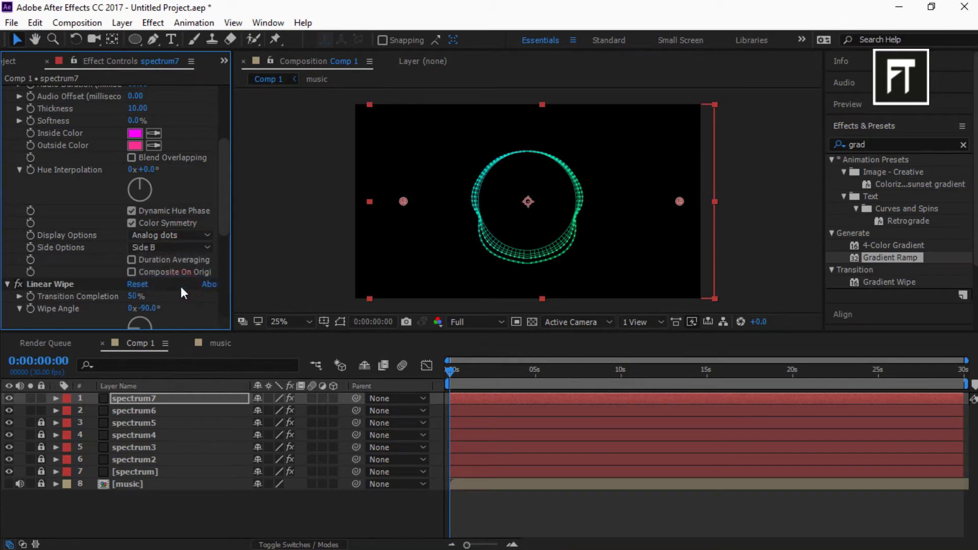
pyautogui.scroll(5, 190, 178)
pyautogui.keyDown('ctrl'); pyautogui.click(7, 91); pyautogui.keyUp('ctrl')
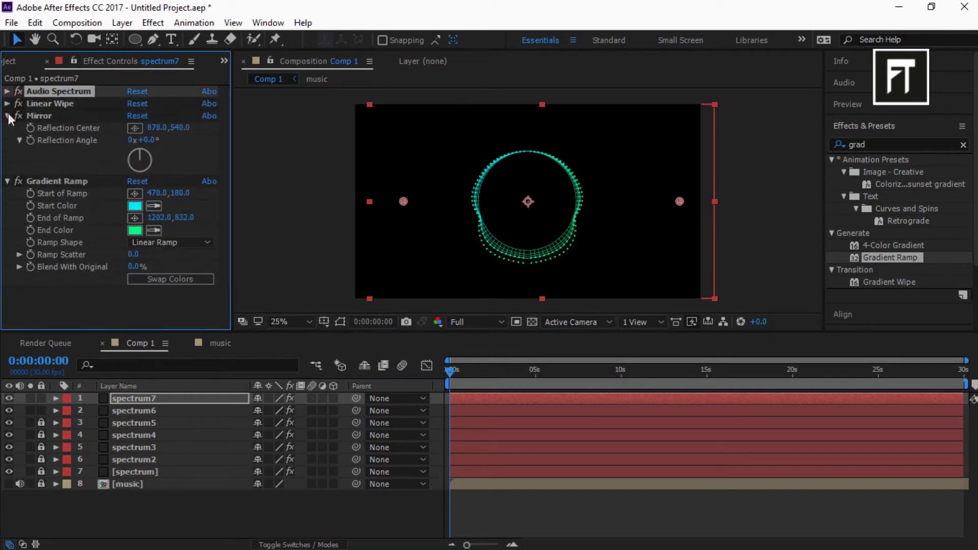
# Step: Lock spectrum6 and duplicate spectrum7 into spectrum8 with Maximum Height 1020
pyautogui.moveTo(38, 412); pyautogui.dragTo(40, 423)
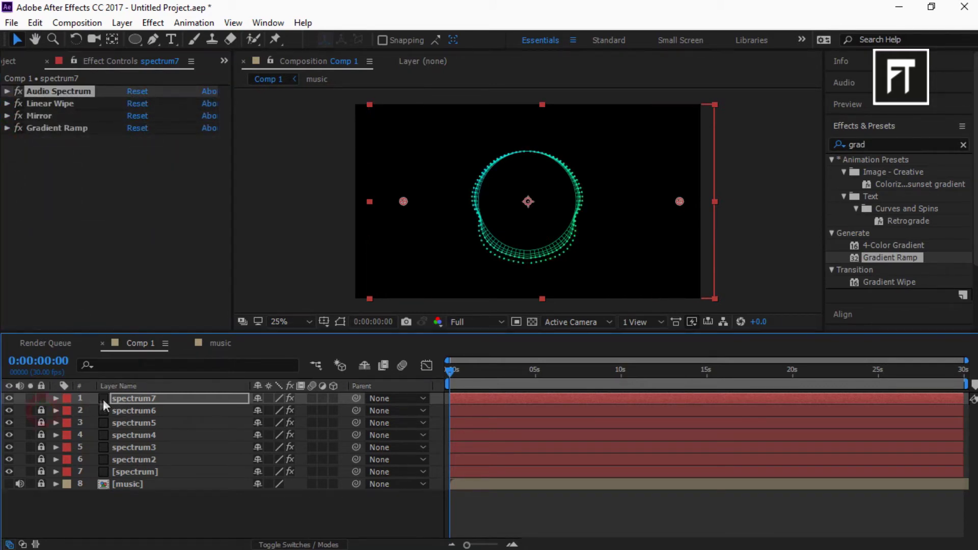
pyautogui.click(133, 400)
pyautogui.hotkey('ctrl', 'd')
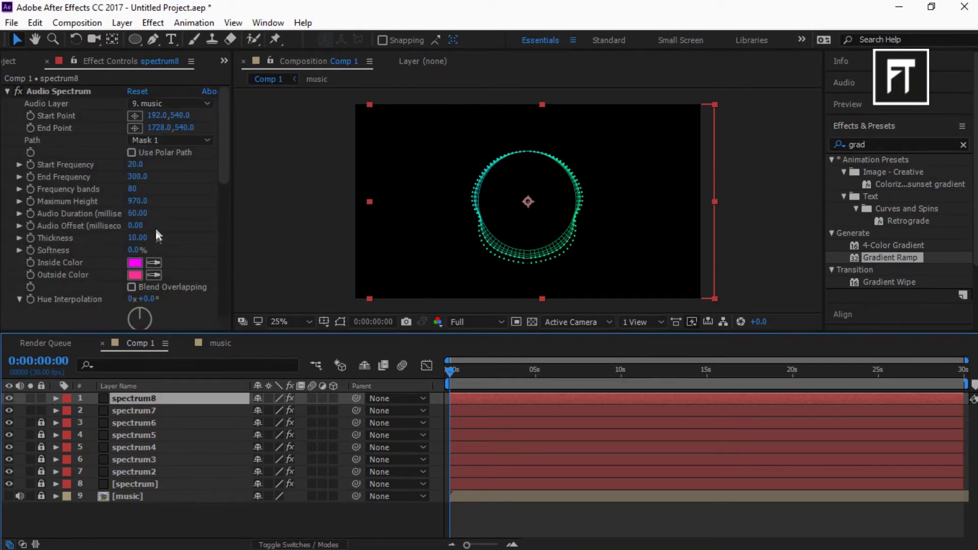
pyautogui.click(139, 202)
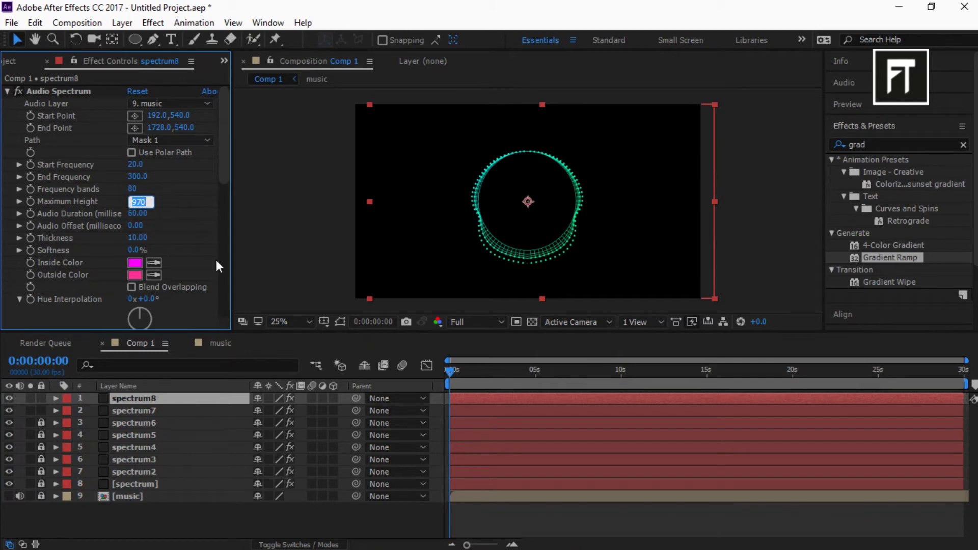
pyautogui.write('1020')
pyautogui.press('Return')
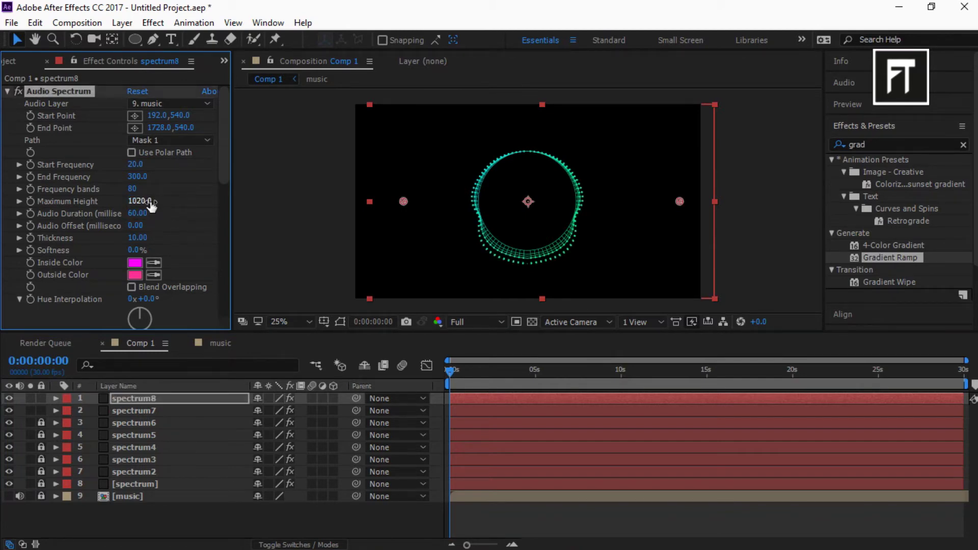
# Step: Give spectrum8 10 frequency bands and Thickness 3
pyautogui.click(134, 189)
pyautogui.write('10')
pyautogui.press('Return')
pyautogui.click(147, 239)
pyautogui.write('3.70')
# Step: Keep Analog dots and collapse the Audio Spectrum, Linear Wipe and Mirror effects
pyautogui.scroll(-5, 159, 236)
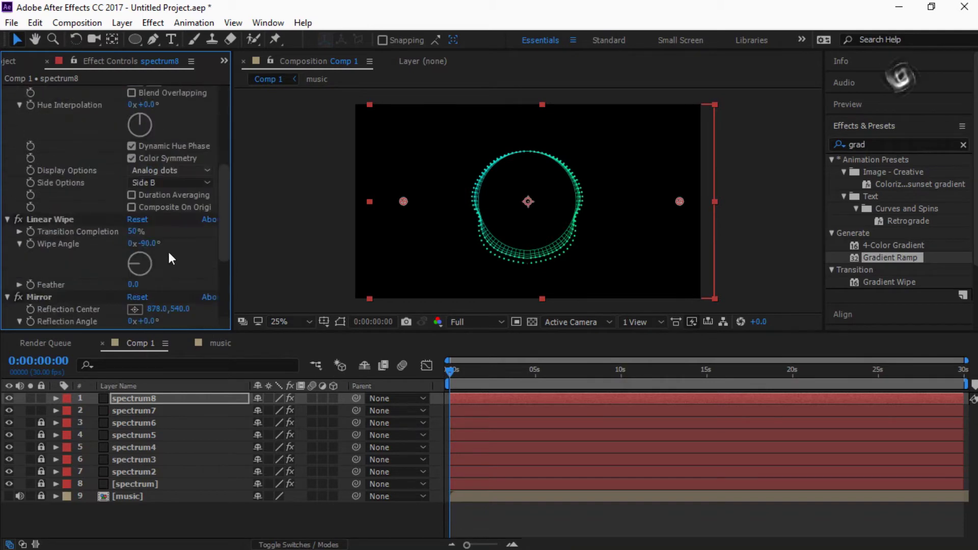
pyautogui.click(173, 171)
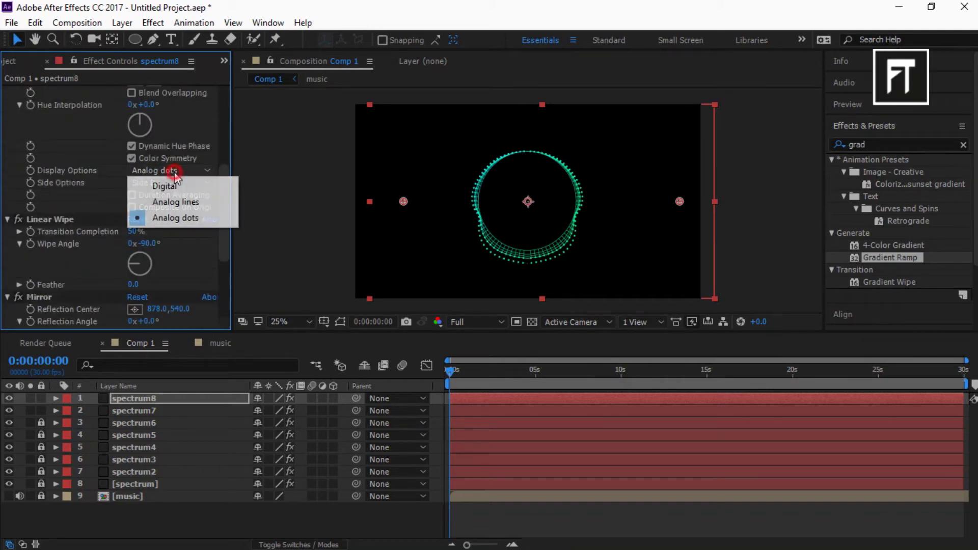
pyautogui.click(183, 218)
pyautogui.scroll(5, 198, 252)
pyautogui.click(7, 92)
pyautogui.click(8, 103)
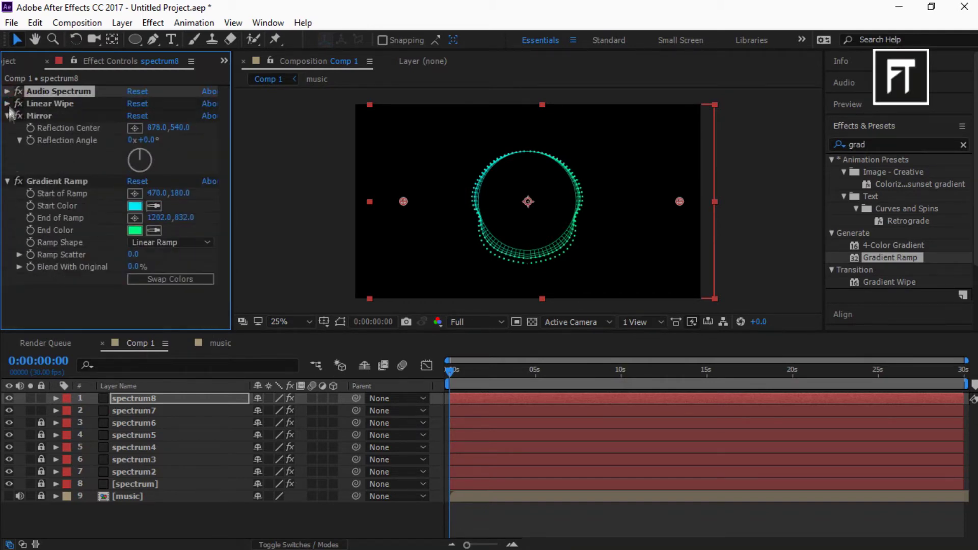
pyautogui.click(8, 115)
# Step: Set the Gradient Ramp start colour to near-white E5F2F3 and end colour to white FFFFFF
pyautogui.click(136, 152)
pyautogui.moveTo(70, 261); pyautogui.dragTo(77, 271)
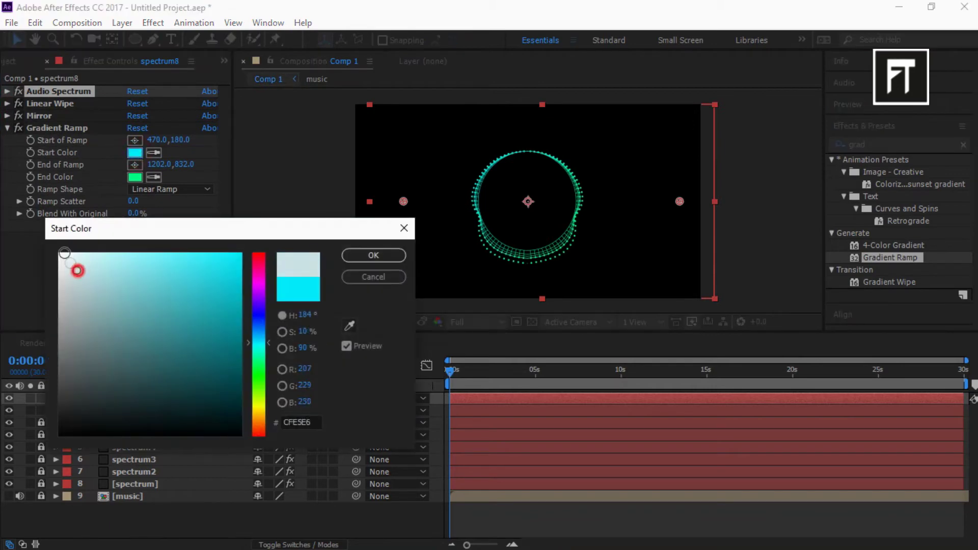
pyautogui.click(373, 255)
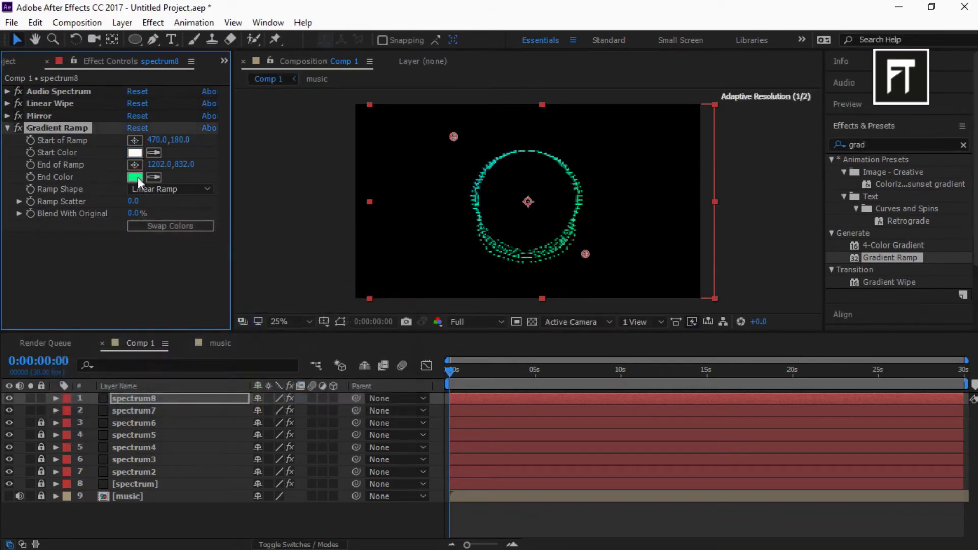
pyautogui.click(138, 179)
pyautogui.moveTo(87, 269); pyautogui.dragTo(77, 252)
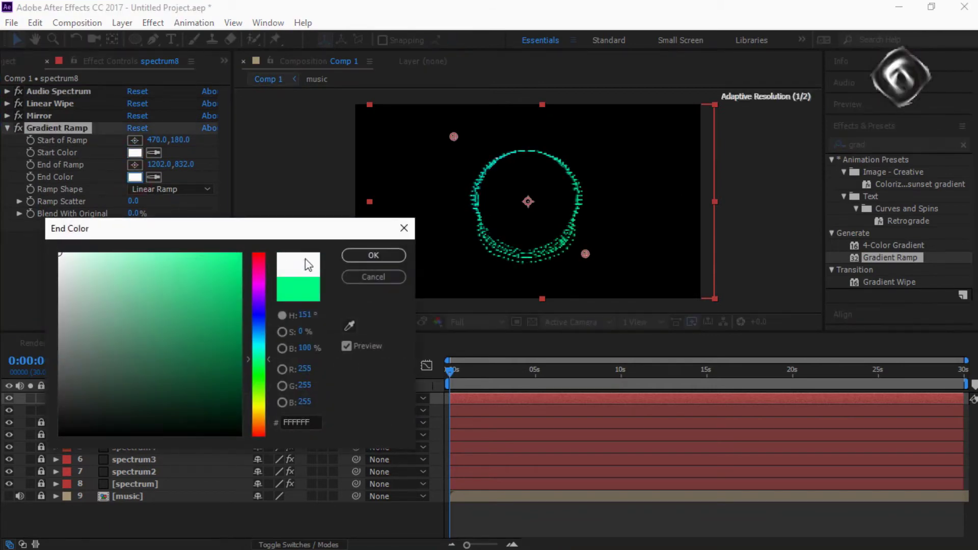
pyautogui.click(372, 255)
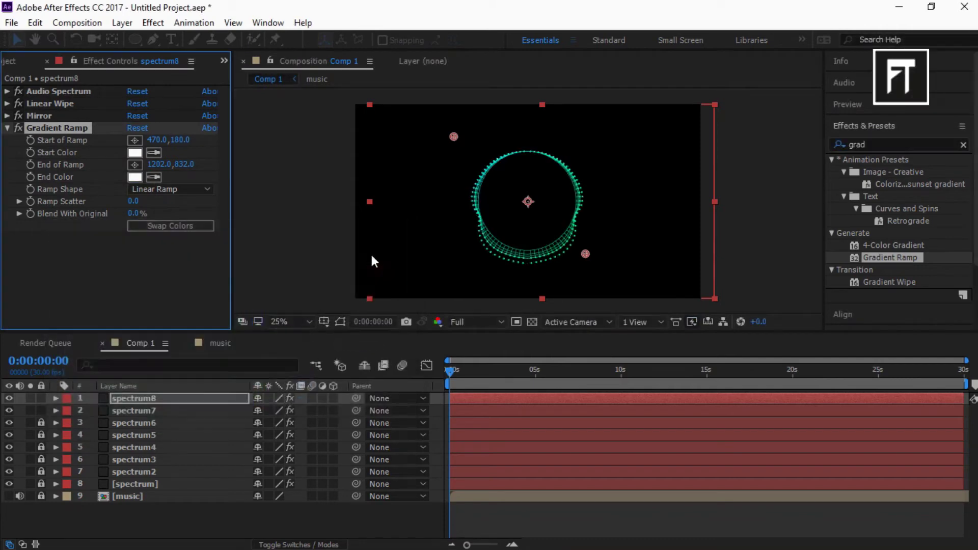
pyautogui.click(7, 128)
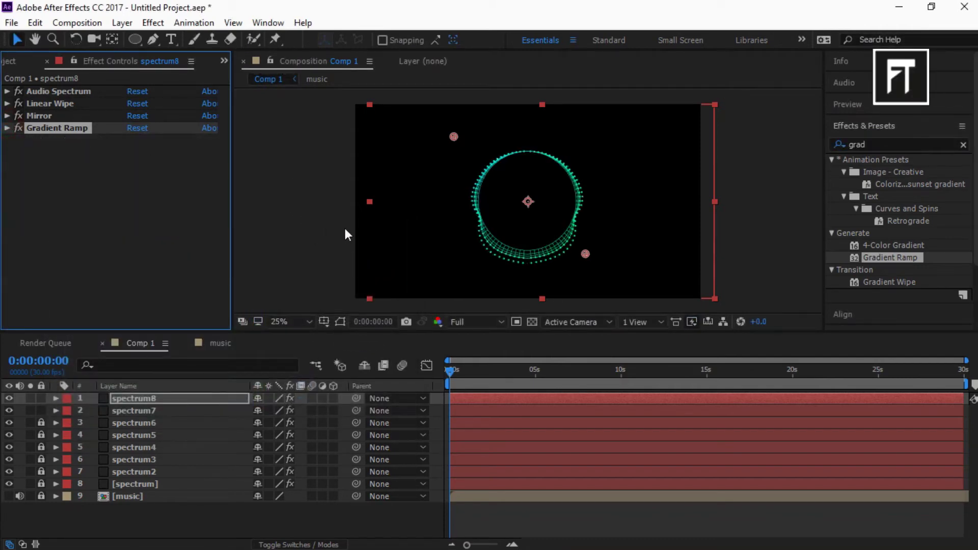
# Step: Search 'glo' in Effects & Presets and apply Glow to spectrum8
pyautogui.click(876, 144)
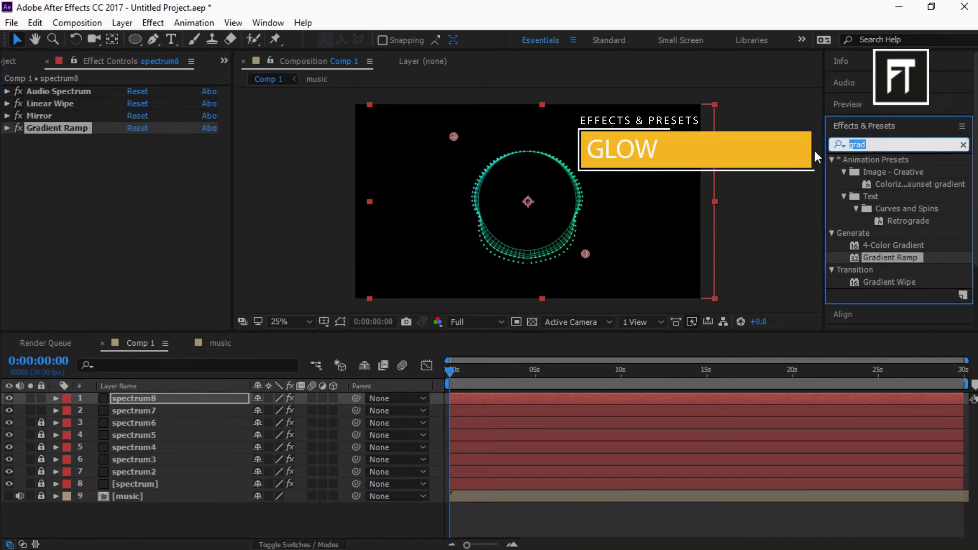
pyautogui.write('glo')
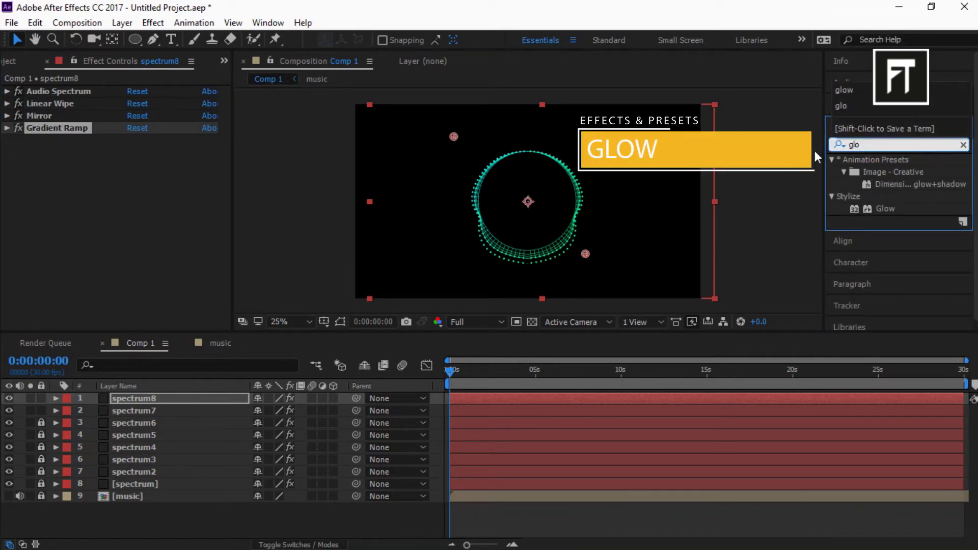
pyautogui.moveTo(870, 210); pyautogui.dragTo(174, 399)
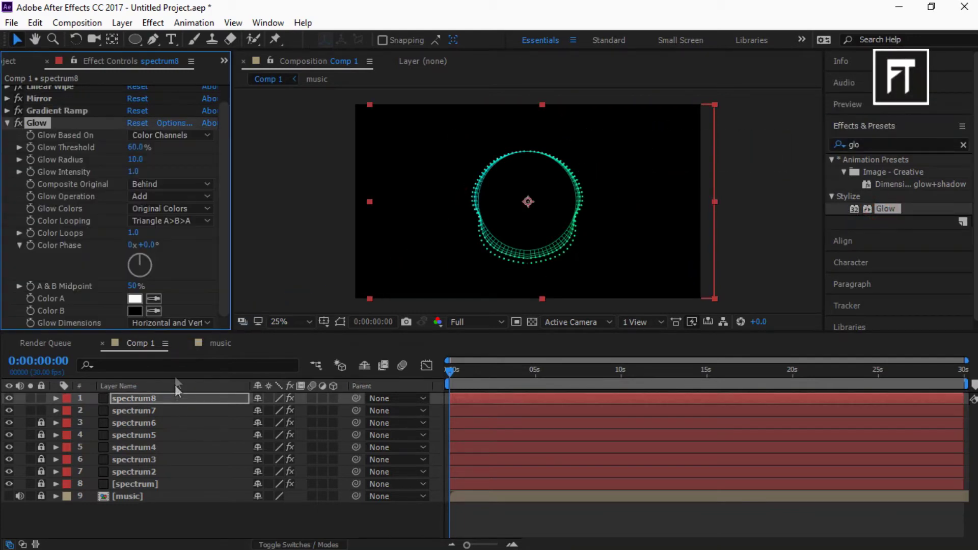
# Step: Set Glow Threshold to 60.4%, Glow Radius to 2 and Glow Intensity to 20
pyautogui.click(137, 148)
pyautogui.write('60.4')
pyautogui.press('Return')
pyautogui.click(135, 159)
pyautogui.write('2')
pyautogui.press('Return')
pyautogui.click(134, 172)
pyautogui.press('Return')
# Step: Add Fast Blur to spectrum8 with Blurriness 12, Repeat Edge Pixels on, both directions
pyautogui.click(7, 123)
pyautogui.click(866, 144)
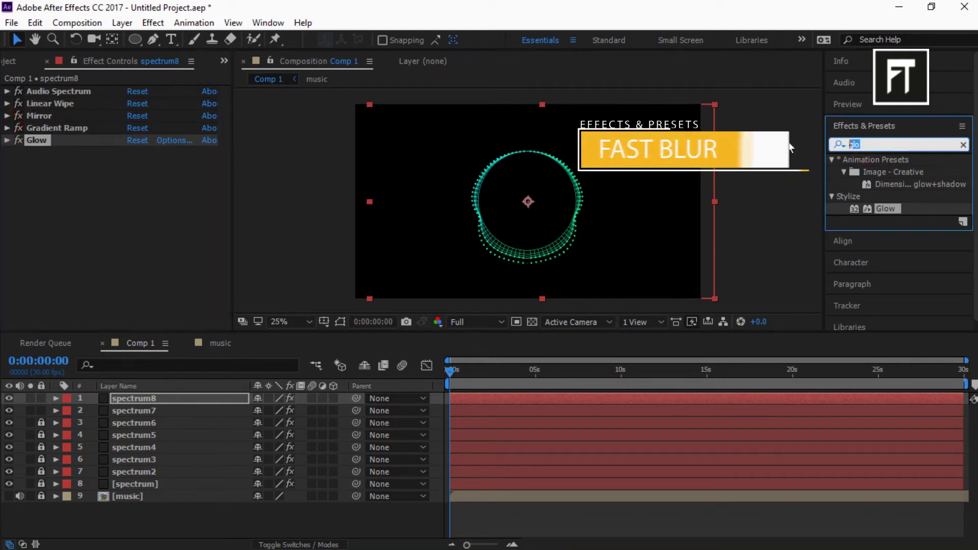
pyautogui.write('fast')
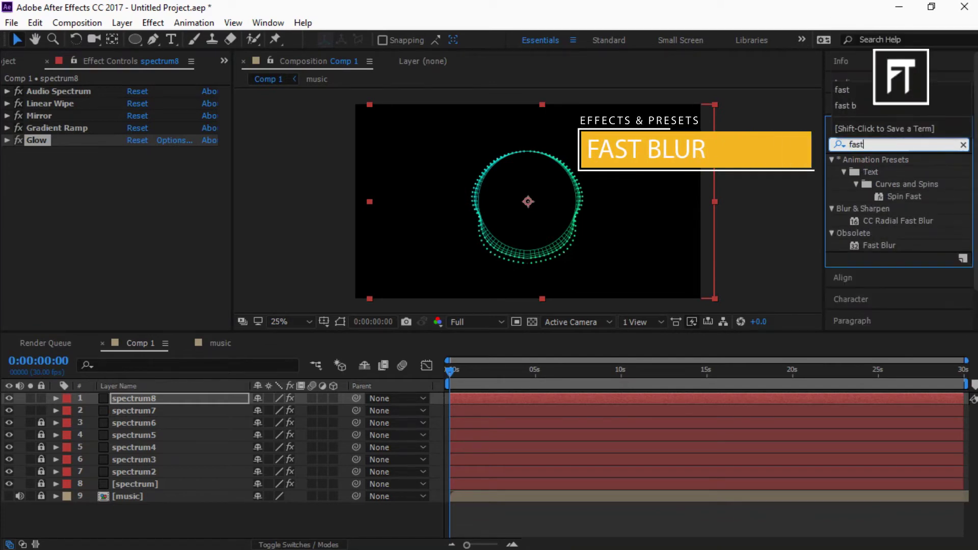
pyautogui.moveTo(879, 245); pyautogui.dragTo(163, 400)
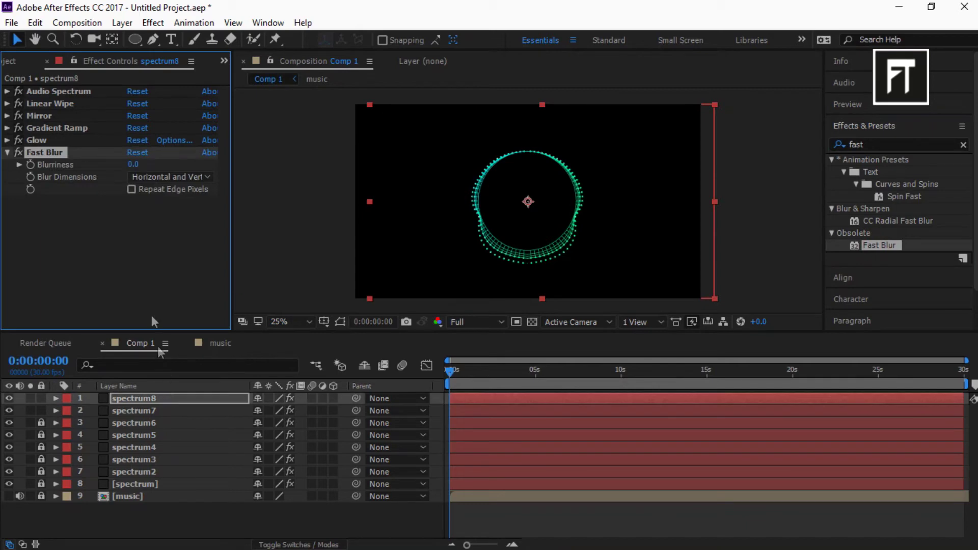
pyautogui.click(134, 165)
pyautogui.press('Return')
pyautogui.click(133, 190)
pyautogui.click(152, 177)
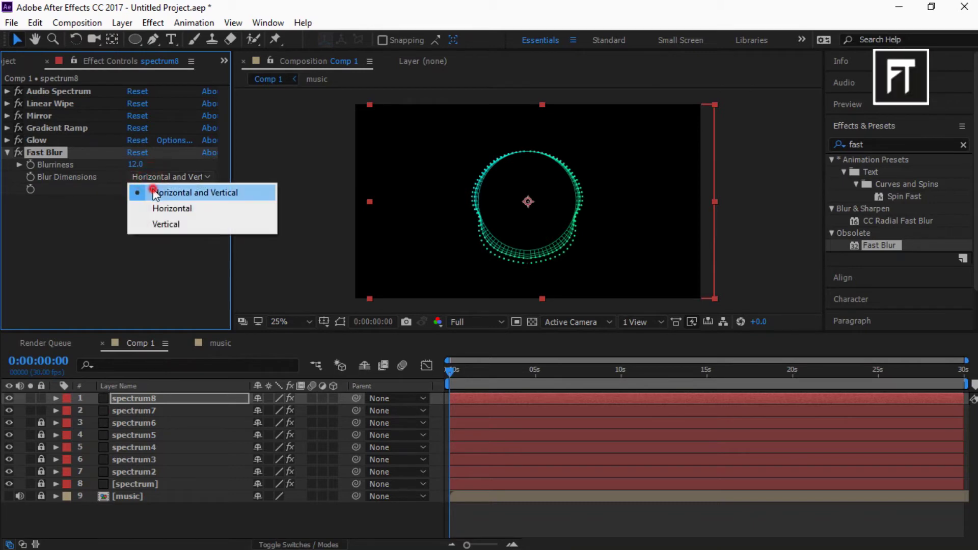
pyautogui.click(143, 192)
pyautogui.click(7, 152)
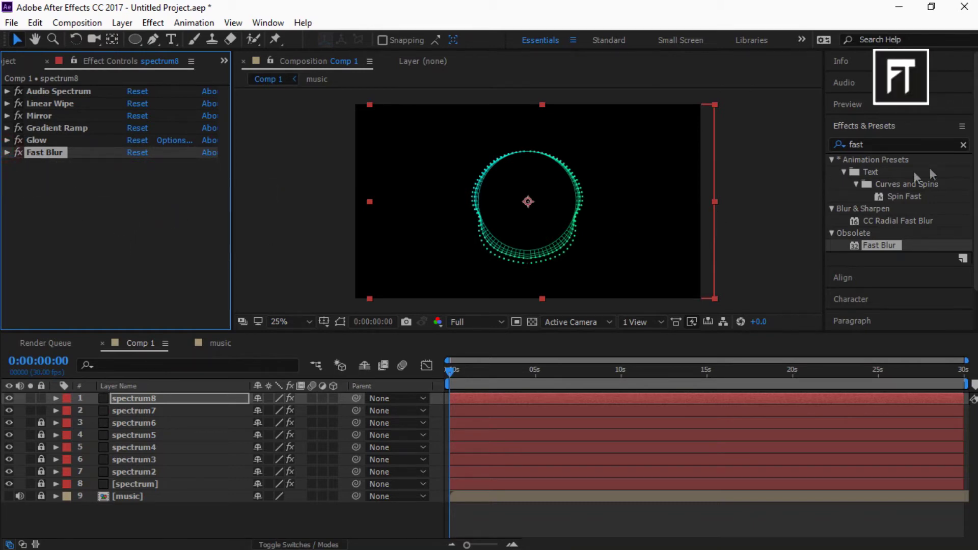
# Step: Apply CC Radial Fast Blur to spectrum8 with its Zoom mode set to Brightest
pyautogui.click(920, 144)
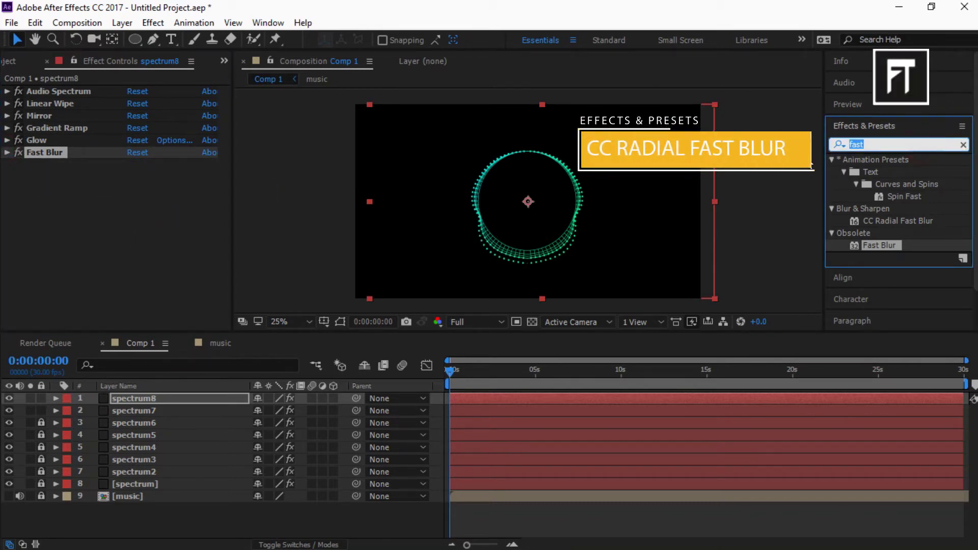
pyautogui.press('BackSpace')
pyautogui.write('radial f')
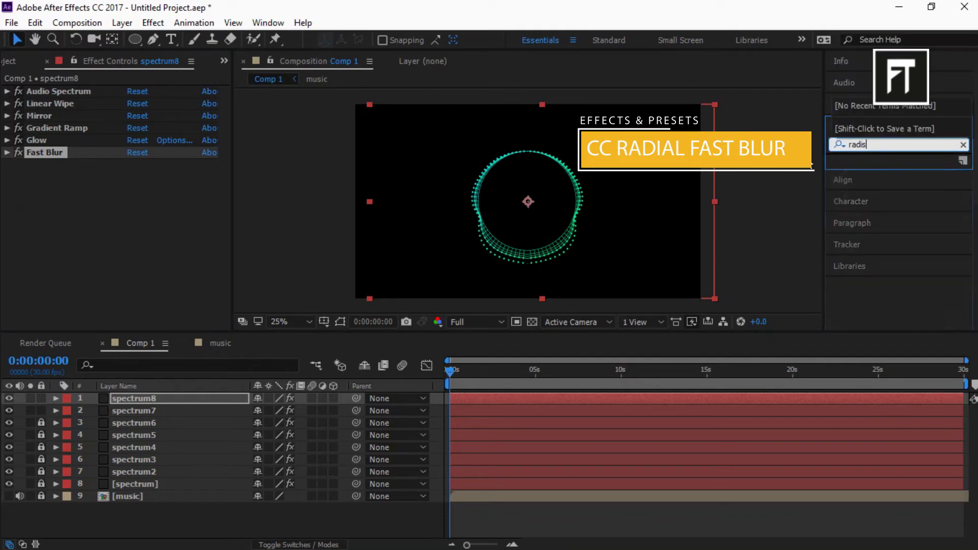
pyautogui.write('a')
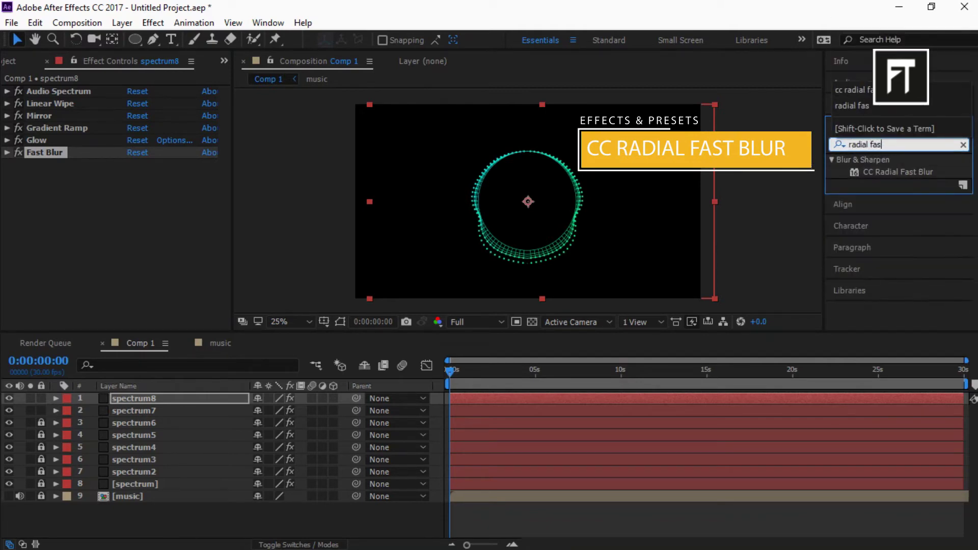
pyautogui.write('s')
pyautogui.moveTo(886, 171); pyautogui.dragTo(187, 400)
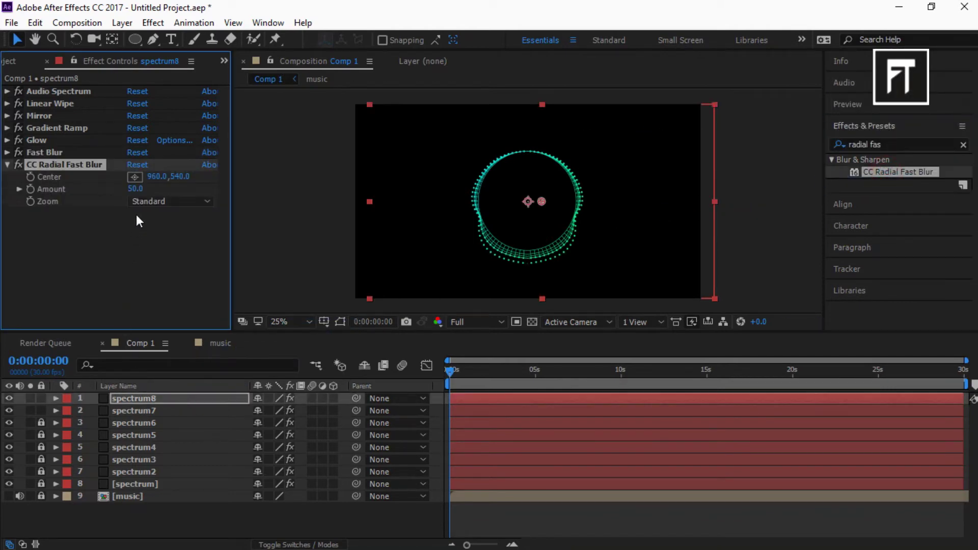
pyautogui.click(151, 202)
pyautogui.click(164, 230)
# Step: Preview the animation, collapse the blur settings and enlarge the timeline panel
pyautogui.press('space')
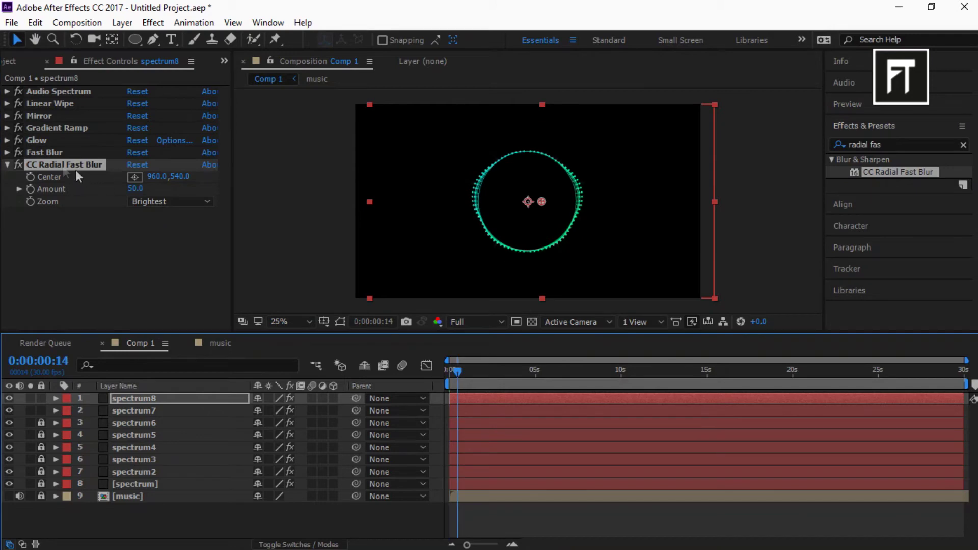
pyautogui.click(7, 164)
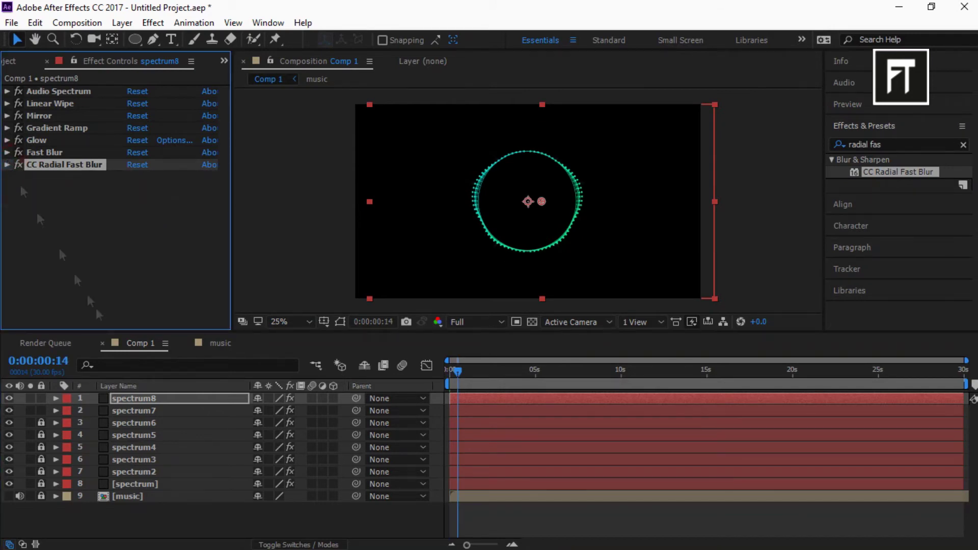
pyautogui.click(149, 400)
pyautogui.moveTo(150, 333); pyautogui.dragTo(149, 319)
# Step: Add an Outer Glow layer style to spectrum8
pyautogui.rightClick(141, 384)
pyautogui.moveTo(213, 241)
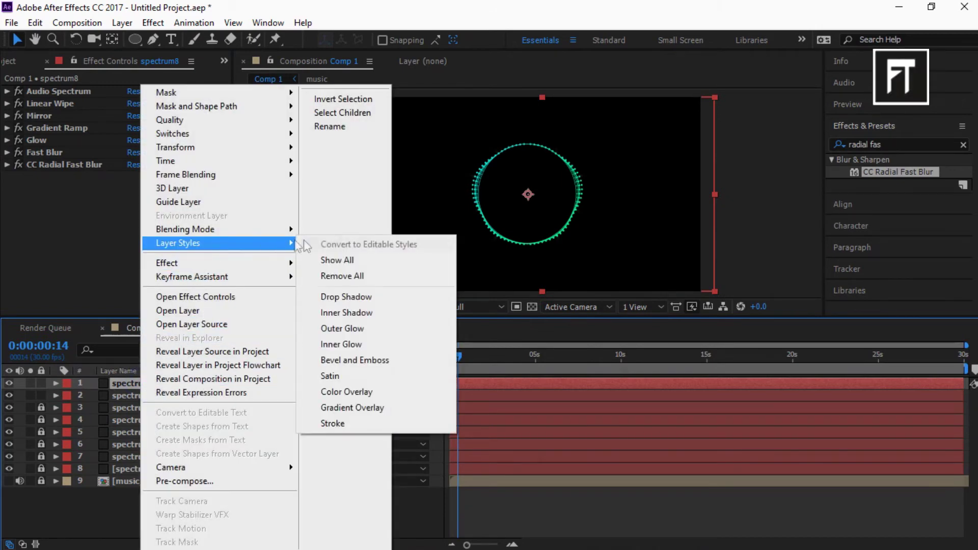
pyautogui.click(357, 329)
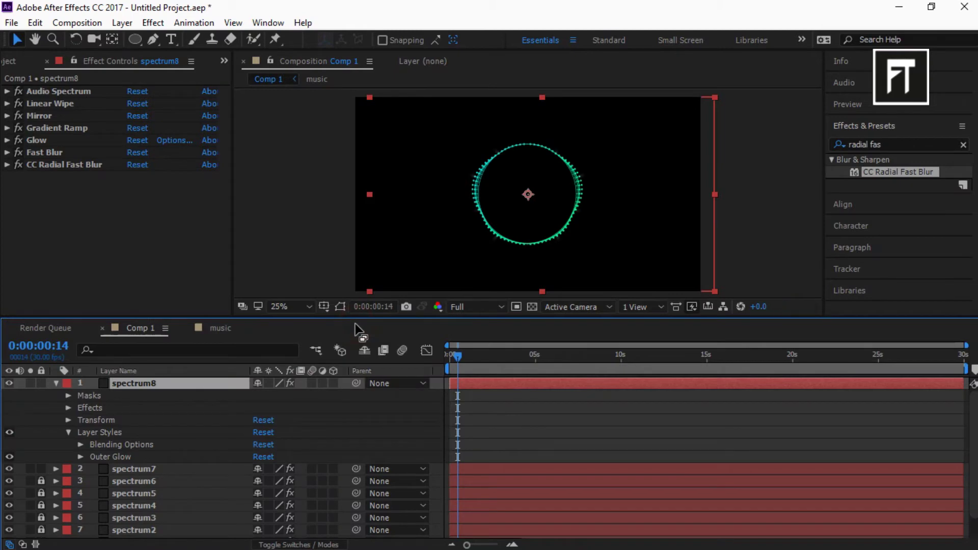
pyautogui.click(70, 431)
# Step: Drive the CC Radial Fast Blur Amount with the expression random(90);
pyautogui.click(68, 408)
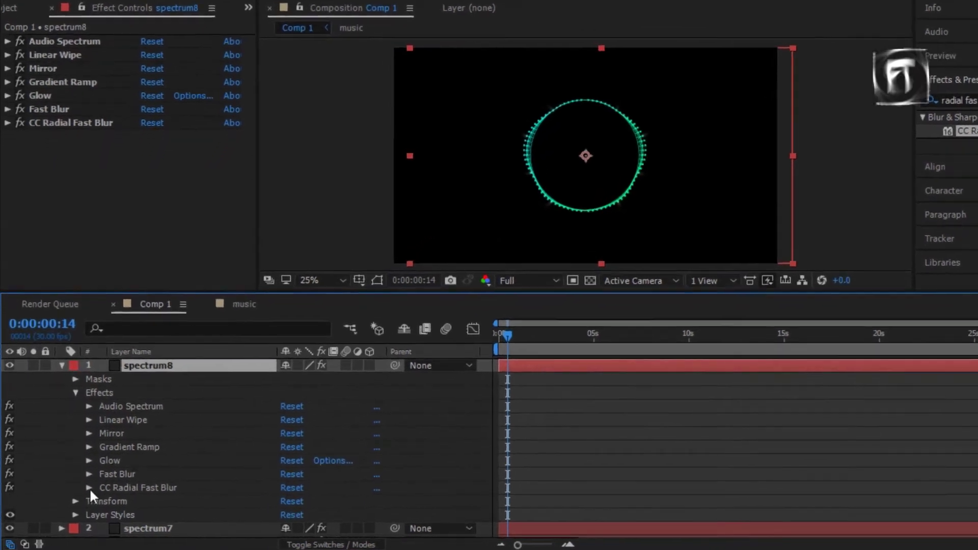
pyautogui.click(80, 493)
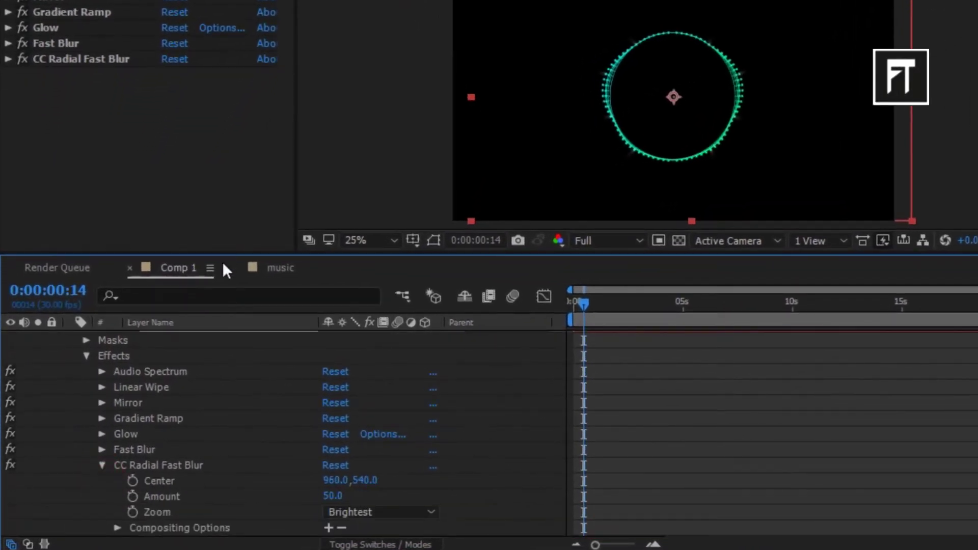
pyautogui.moveTo(225, 256); pyautogui.dragTo(227, 174)
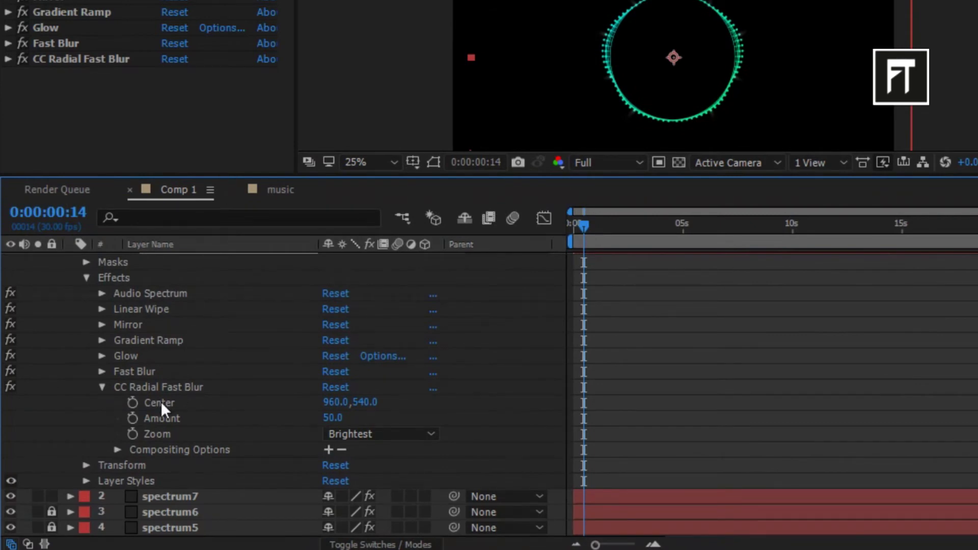
pyautogui.keyDown('alt'); pyautogui.click(133, 417); pyautogui.keyUp('alt')
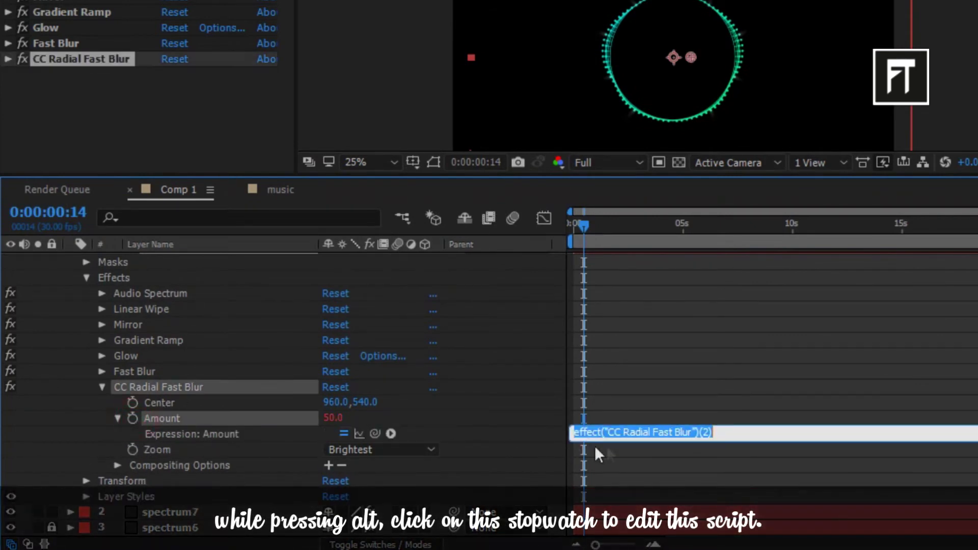
pyautogui.press('BackSpace')
pyautogui.write('ra')
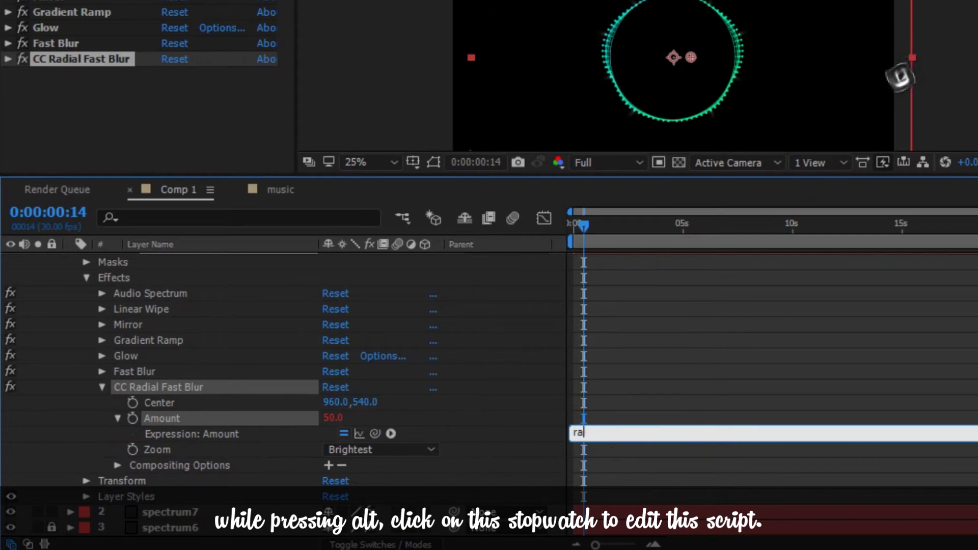
pyautogui.write('ndom')
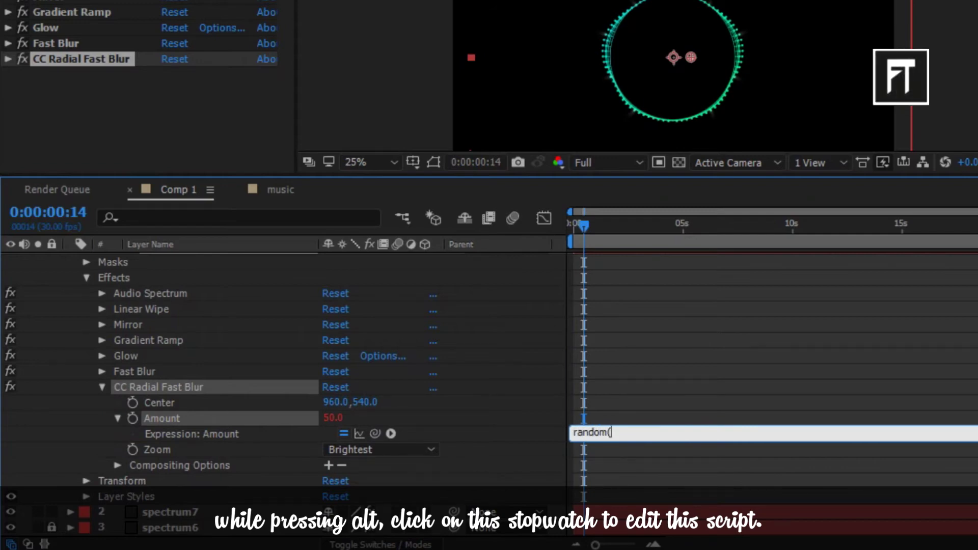
pyautogui.write('(90);')
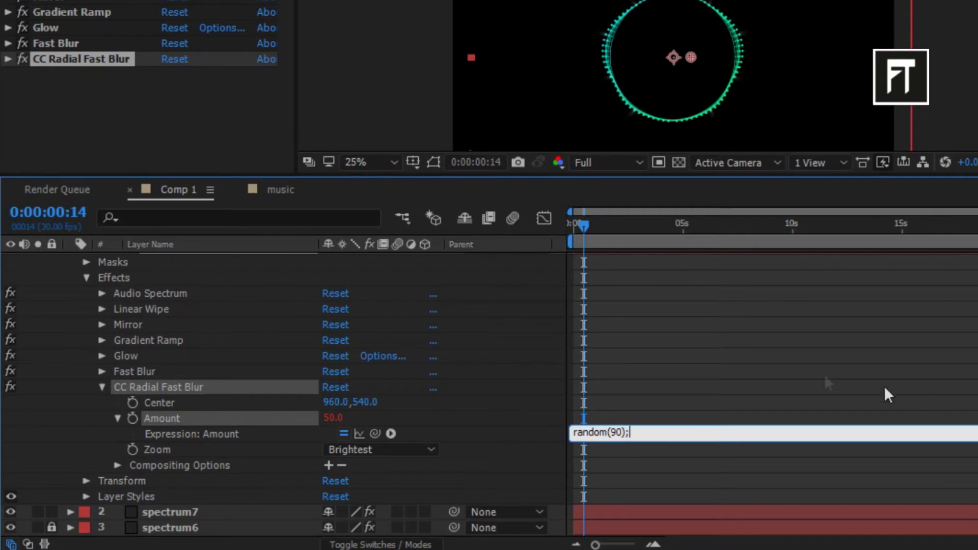
pyautogui.click(817, 377)
pyautogui.scroll(1, 261, 359)
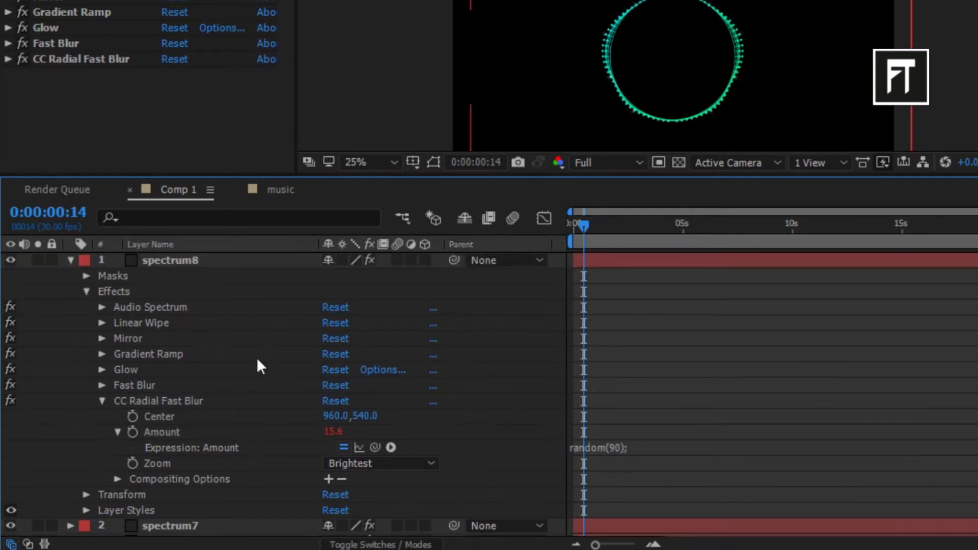
pyautogui.click(73, 259)
# Step: Keyframe spectrum8's Opacity from 0% at 0s to 100% at 2s with Easy Ease
pyautogui.click(188, 261)
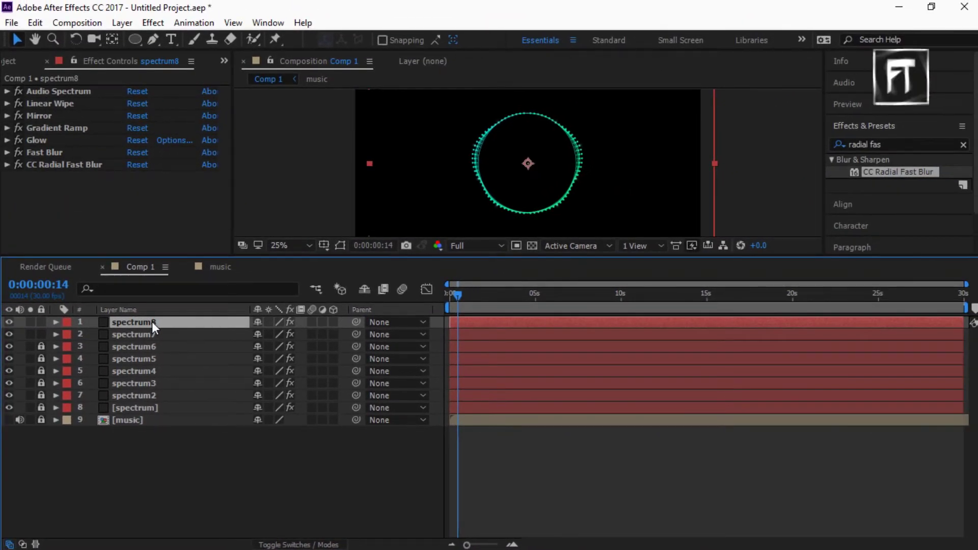
pyautogui.press('t')
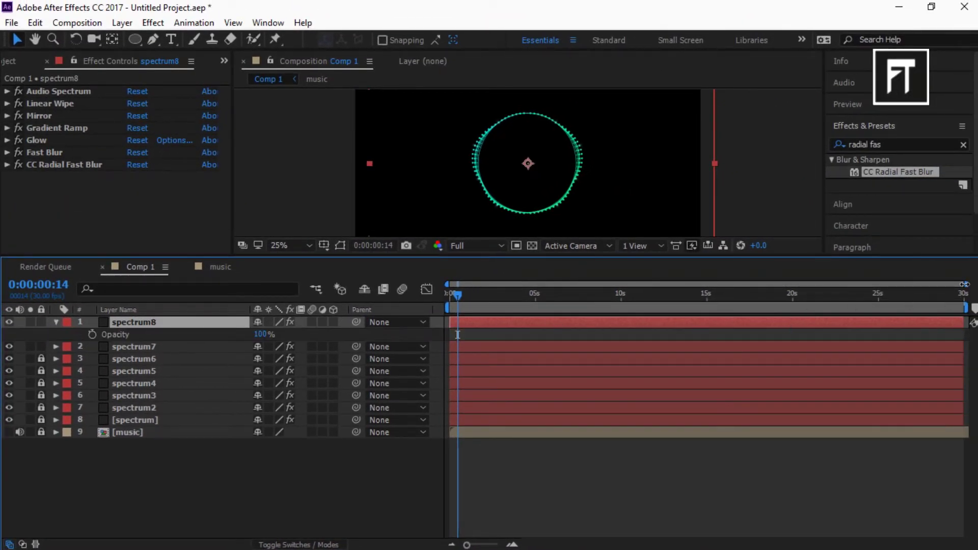
pyautogui.moveTo(963, 284); pyautogui.dragTo(622, 284)
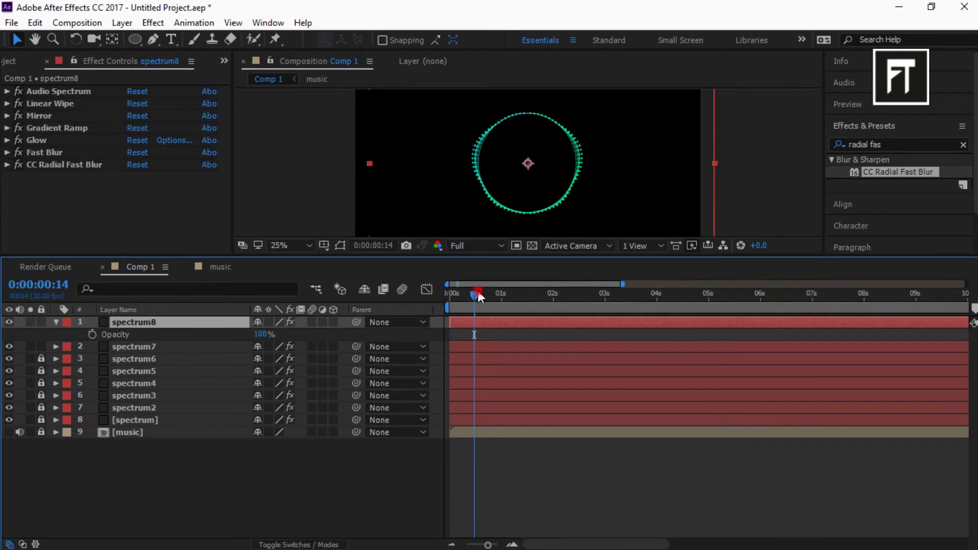
pyautogui.moveTo(479, 295); pyautogui.dragTo(556, 293)
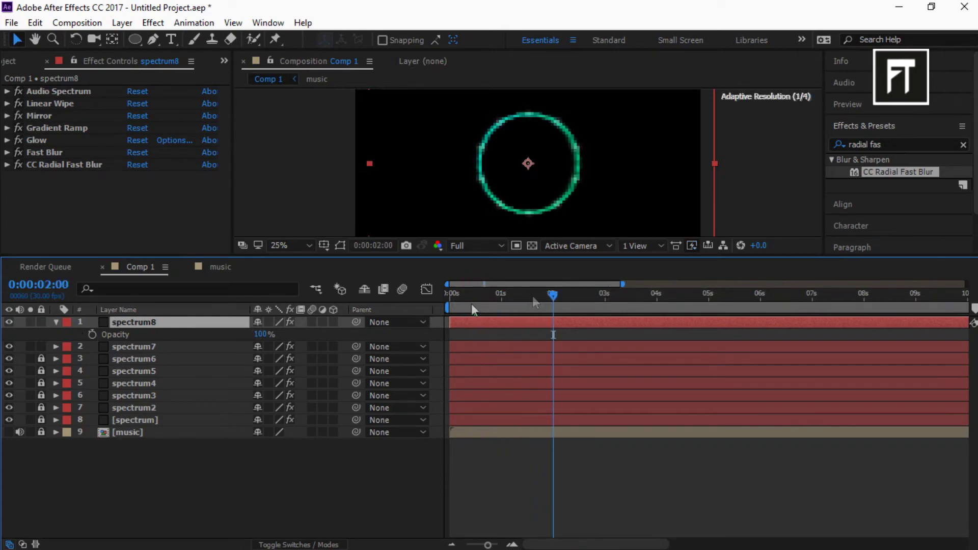
pyautogui.click(92, 334)
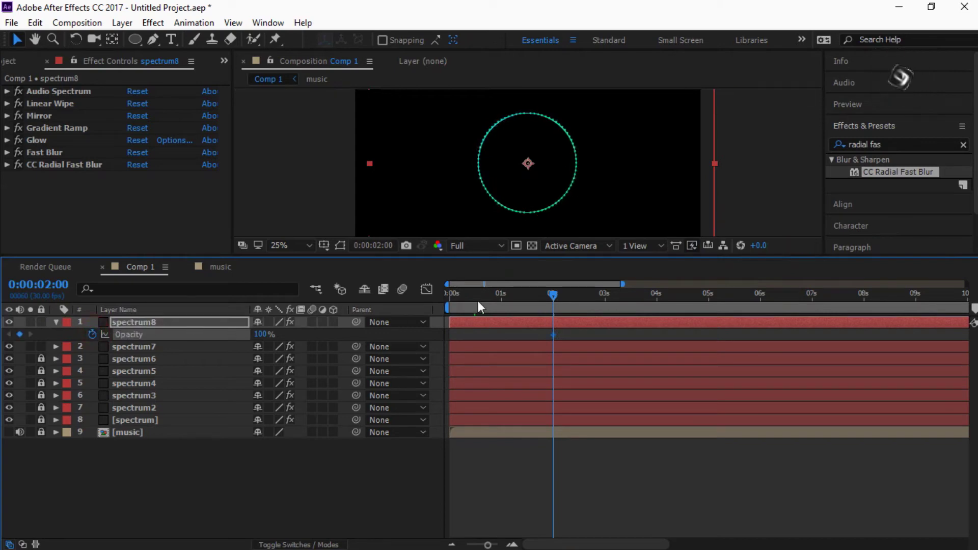
pyautogui.moveTo(553, 294); pyautogui.dragTo(438, 295)
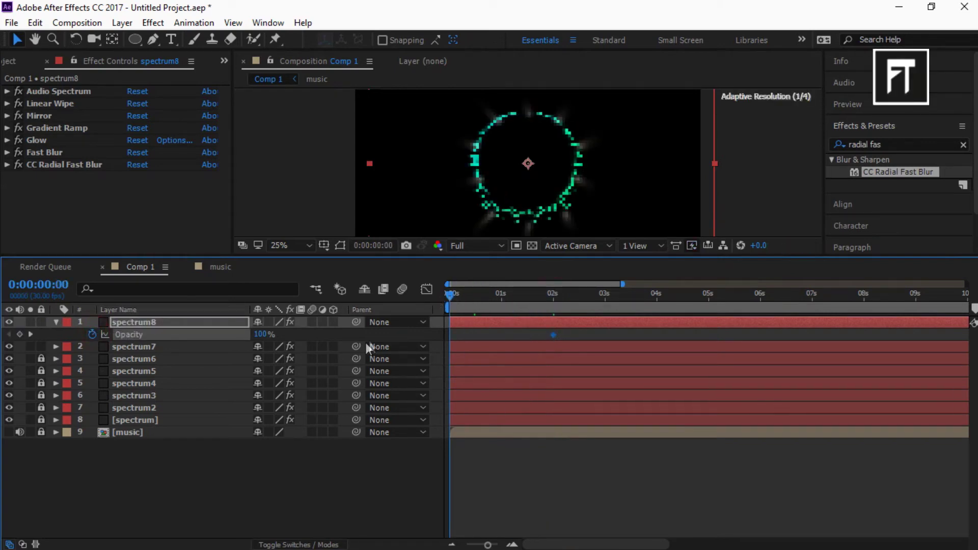
pyautogui.click(260, 334)
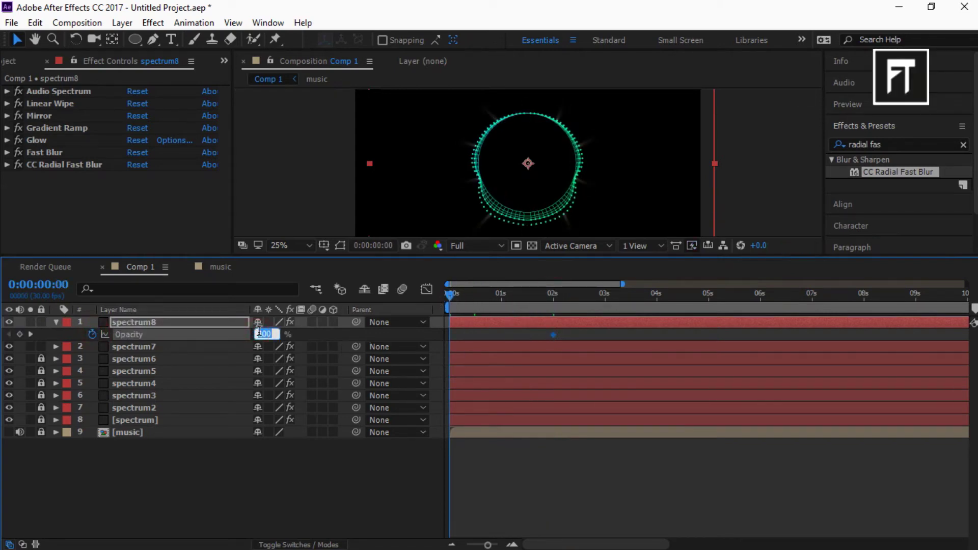
pyautogui.press('Return')
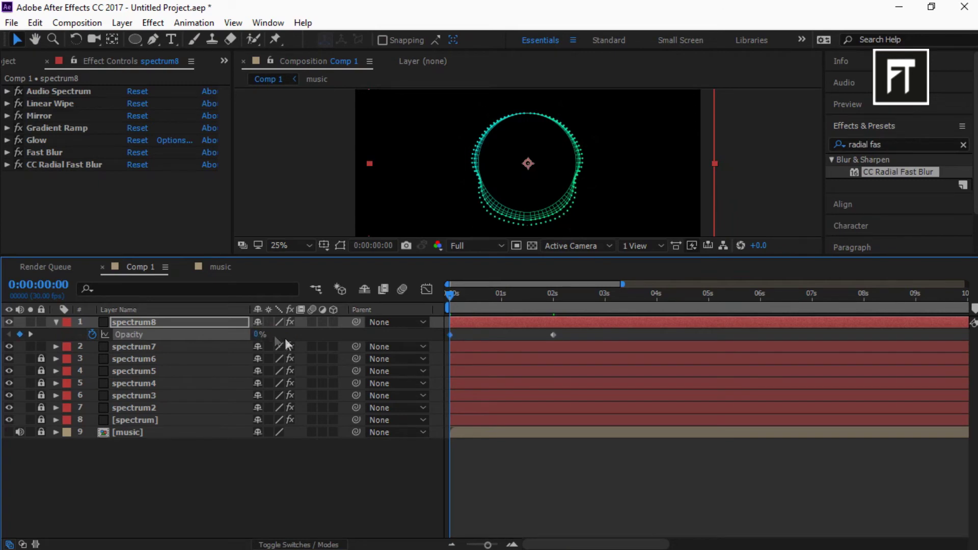
pyautogui.moveTo(573, 338); pyautogui.dragTo(449, 337)
pyautogui.rightClick(450, 337)
pyautogui.moveTo(510, 514)
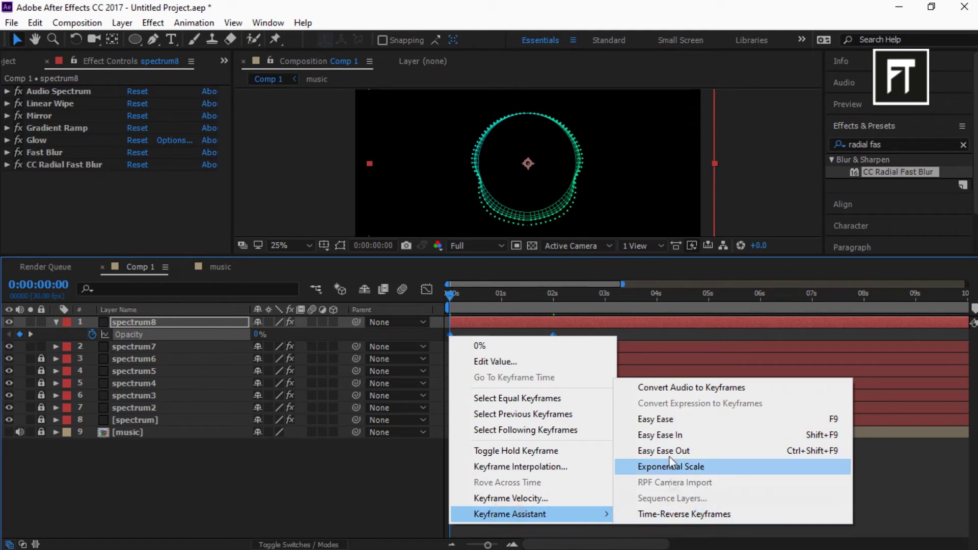
pyautogui.click(661, 424)
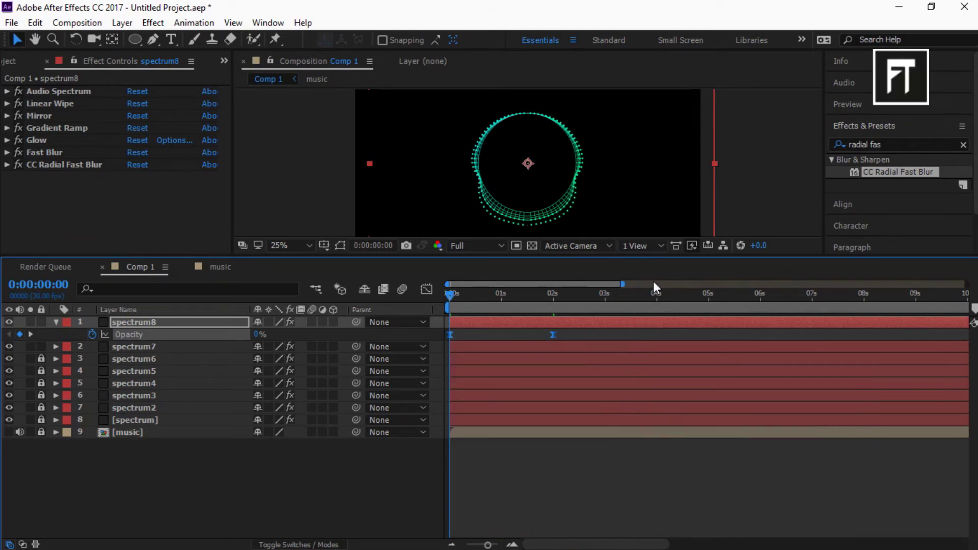
# Step: Add spectrum8 Opacity keyframes fading from 100% at 28s to 0% at the last frame
pyautogui.moveTo(623, 284); pyautogui.dragTo(965, 284)
pyautogui.click(963, 294)
pyautogui.moveTo(449, 284); pyautogui.dragTo(791, 283)
pyautogui.click(20, 335)
pyautogui.moveTo(962, 295); pyautogui.dragTo(860, 294)
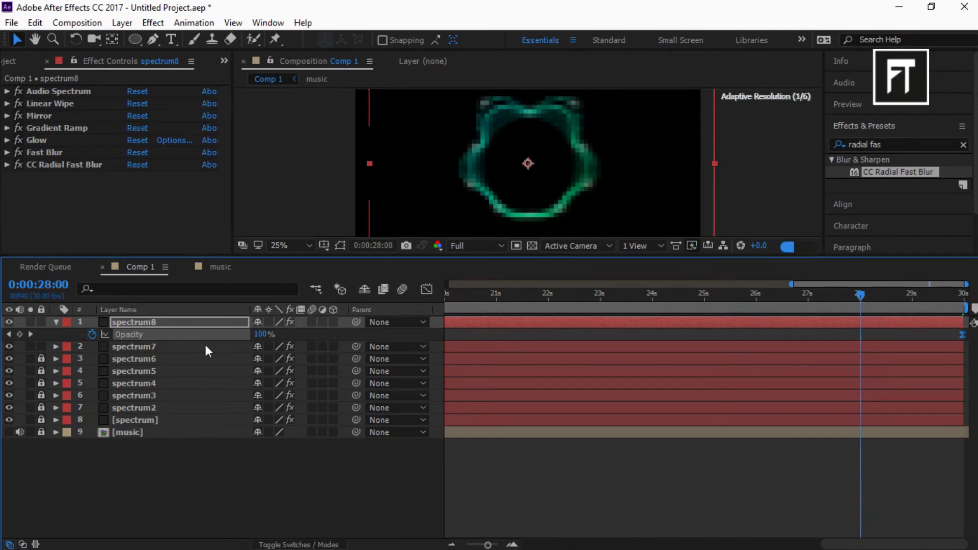
pyautogui.click(20, 335)
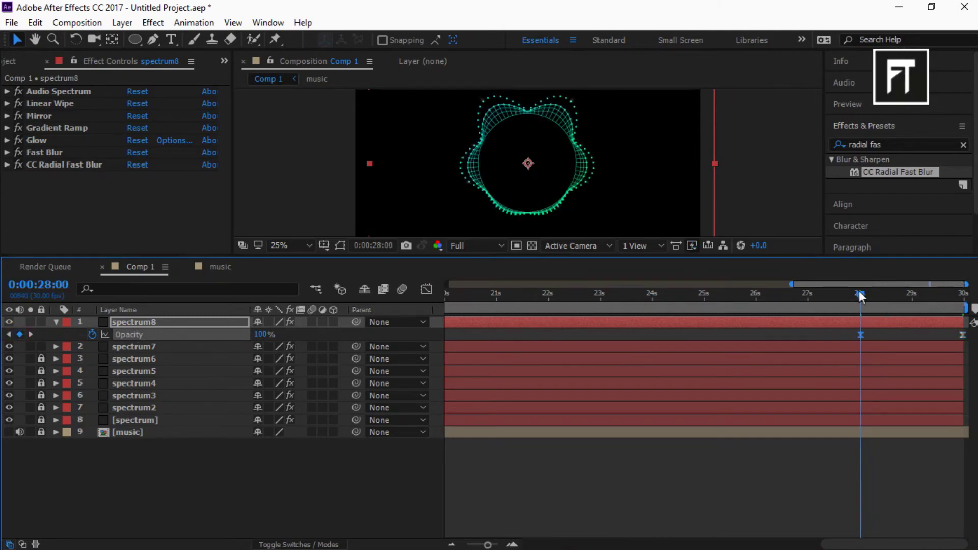
pyautogui.moveTo(860, 294); pyautogui.dragTo(964, 294)
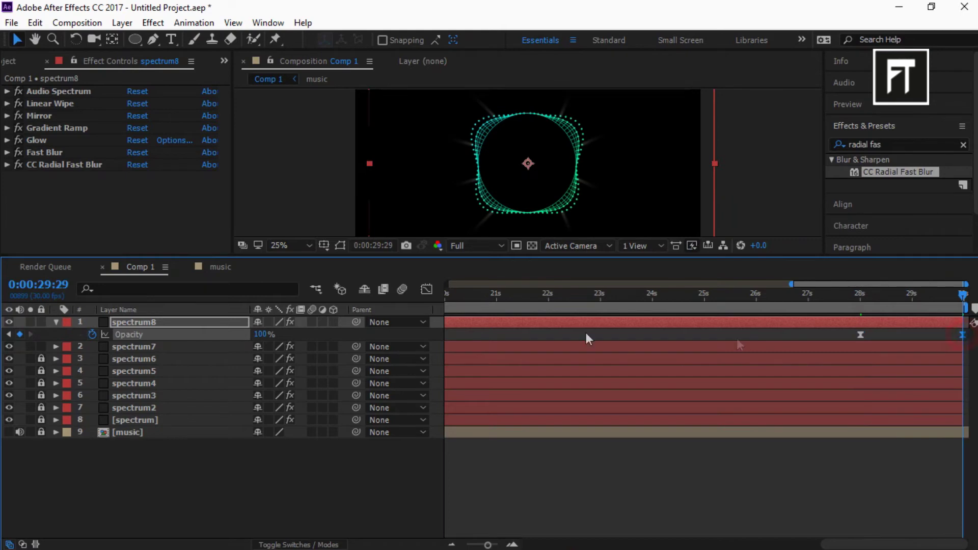
pyautogui.click(260, 334)
pyautogui.press('Return')
pyautogui.moveTo(176, 258); pyautogui.dragTo(169, 306)
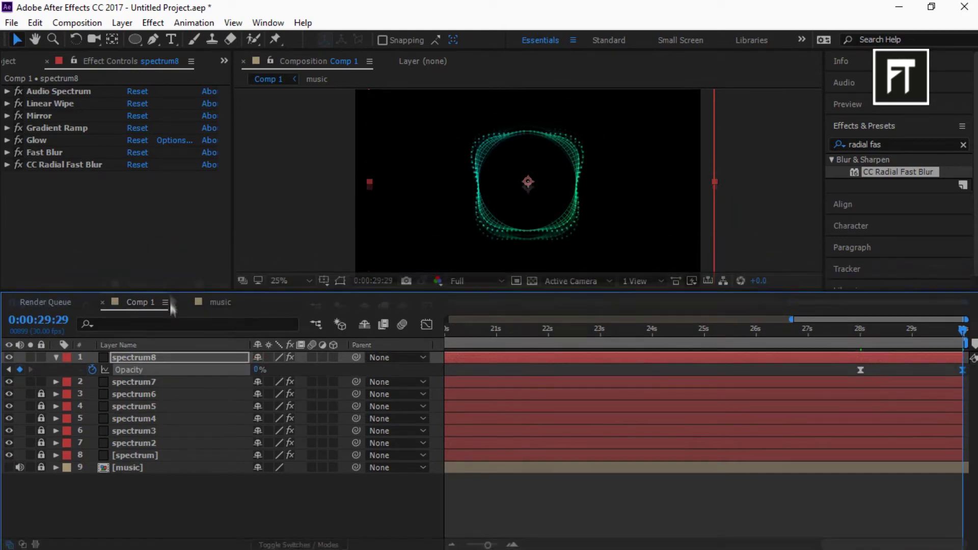
pyautogui.click(56, 372)
# Step: Lock spectrum8 and spectrum7 and hide the spectrum layers as shy layers
pyautogui.click(42, 371)
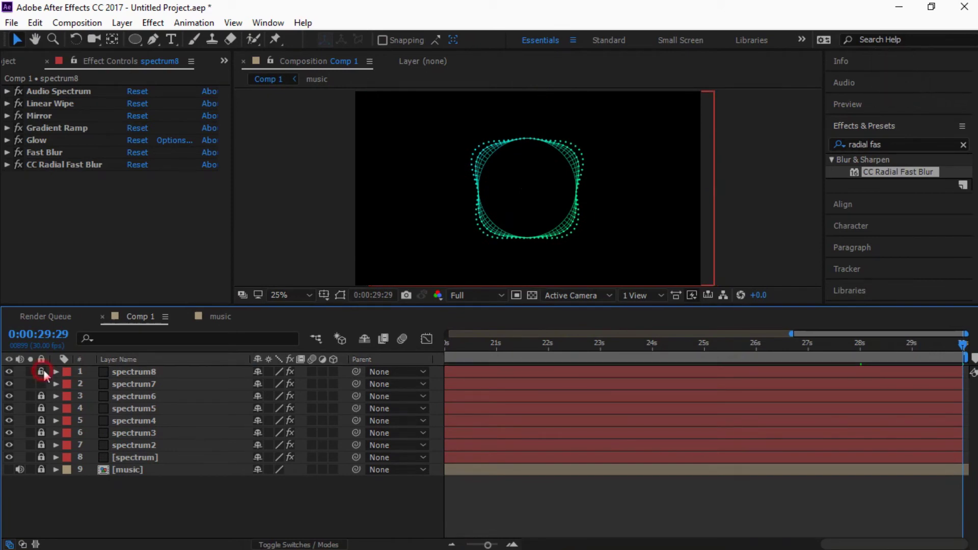
pyautogui.click(43, 384)
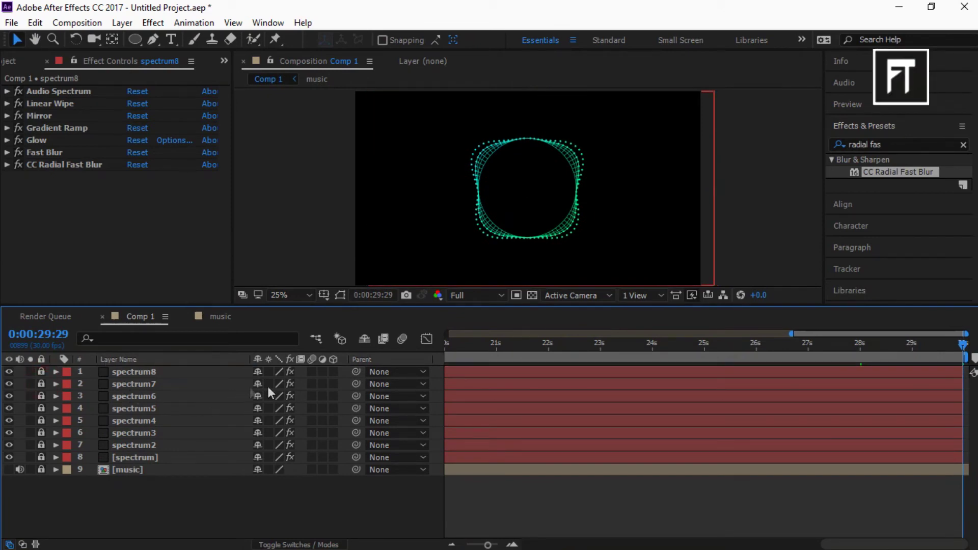
pyautogui.click(258, 373)
pyautogui.click(257, 372)
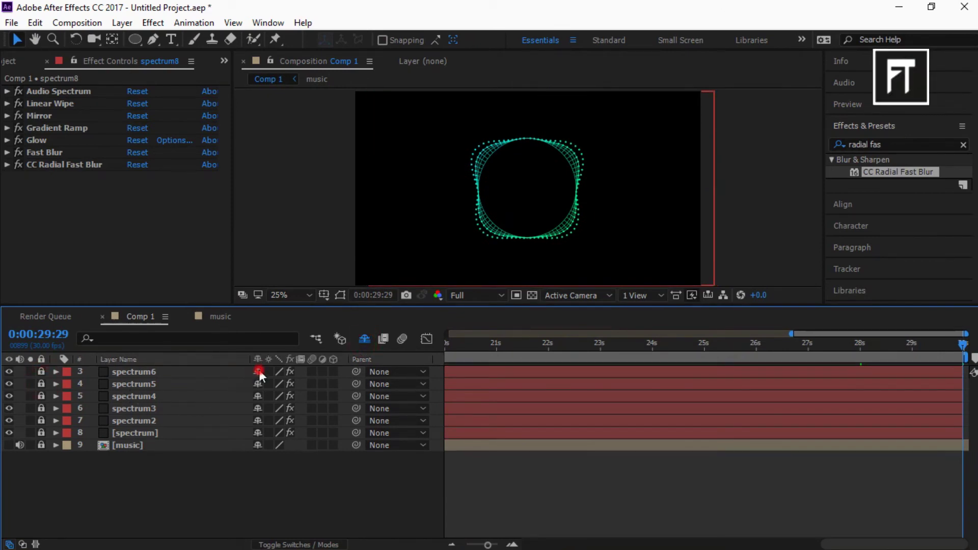
pyautogui.click(258, 373)
pyautogui.click(258, 372)
pyautogui.click(258, 373)
pyautogui.click(259, 372)
pyautogui.click(259, 372)
pyautogui.click(259, 371)
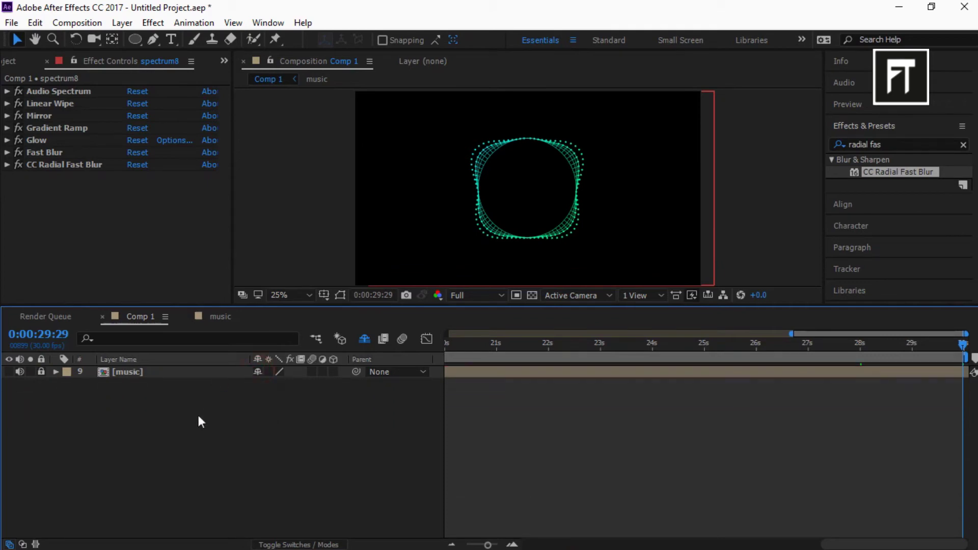
pyautogui.click(10, 59)
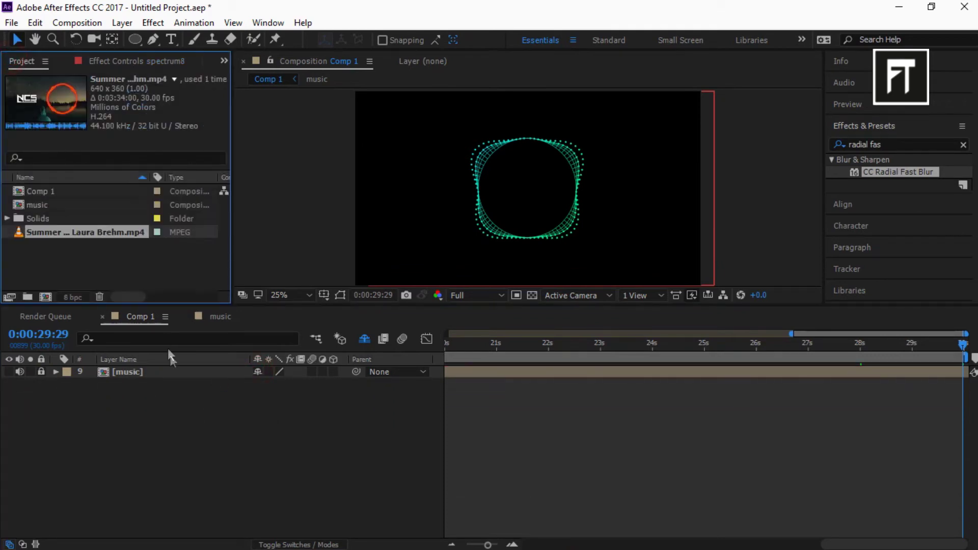
# Step: Add a new text layer reading 00:00 with a 40 px font size
pyautogui.rightClick(175, 422)
pyautogui.moveTo(257, 290)
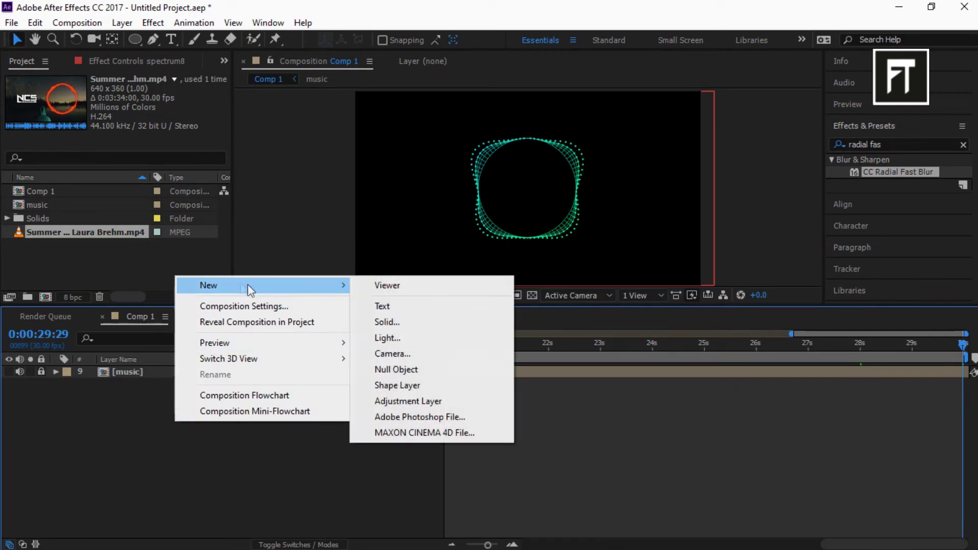
pyautogui.click(387, 306)
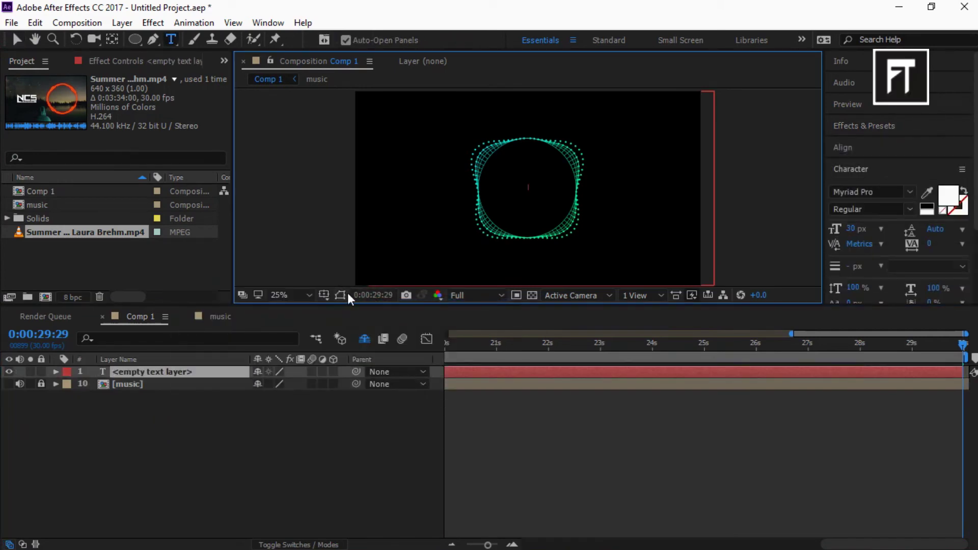
pyautogui.write('00:00')
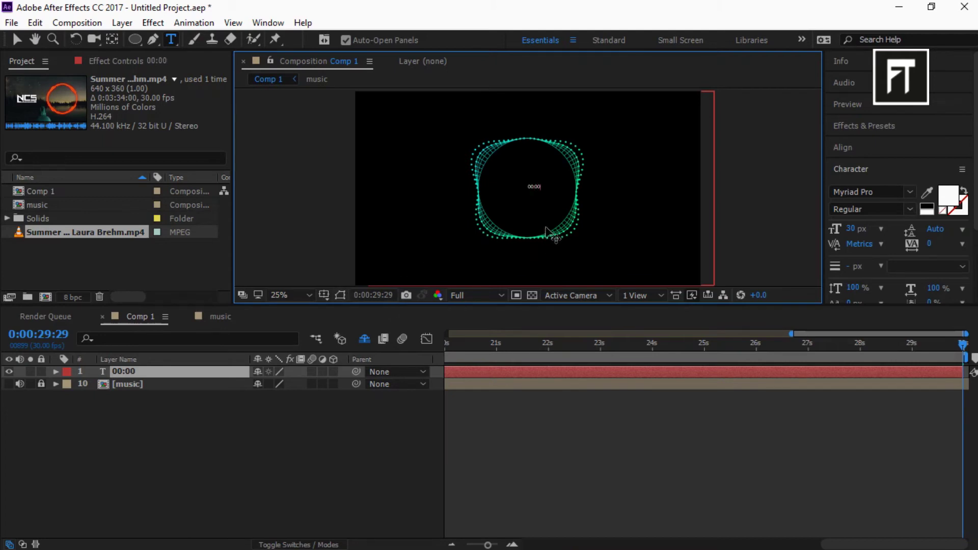
pyautogui.click(535, 186)
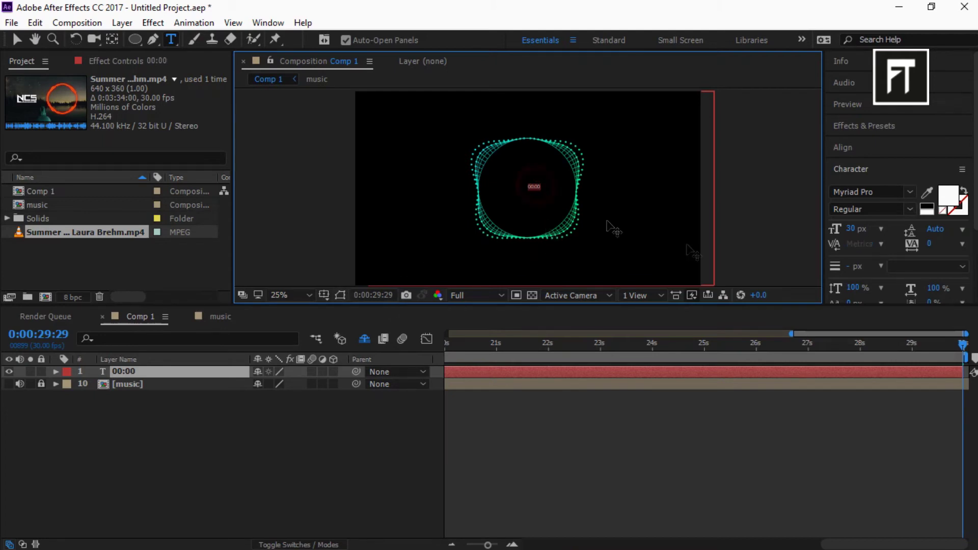
pyautogui.click(856, 229)
pyautogui.write('40')
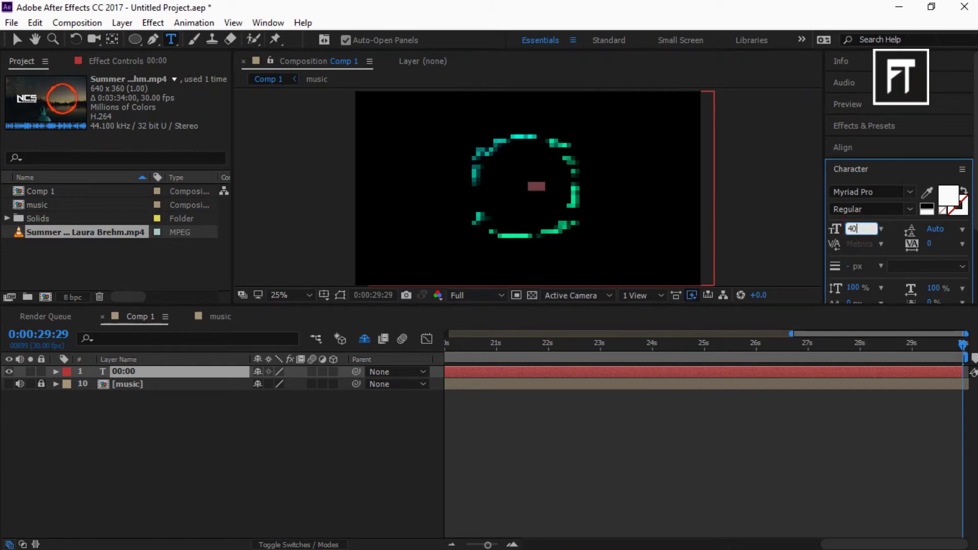
pyautogui.press('Return')
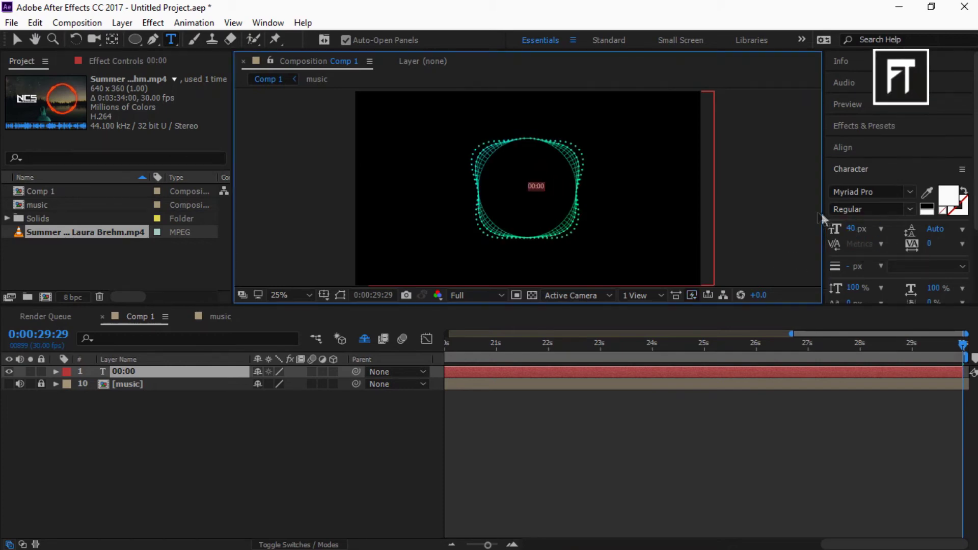
# Step: Show the proportional grid, zoom to 50%, and move the counter up inside the circle
pyautogui.click(340, 296)
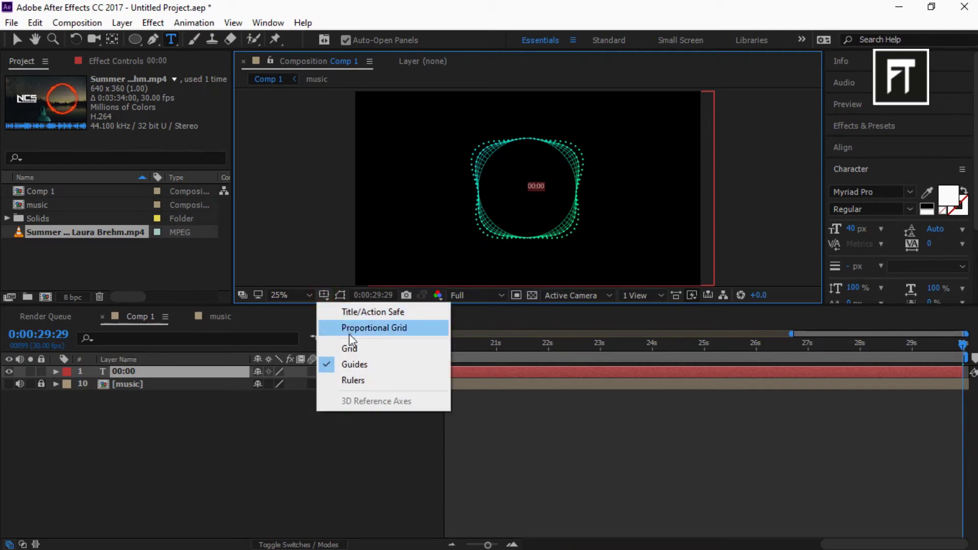
pyautogui.click(382, 323)
pyautogui.press('.')
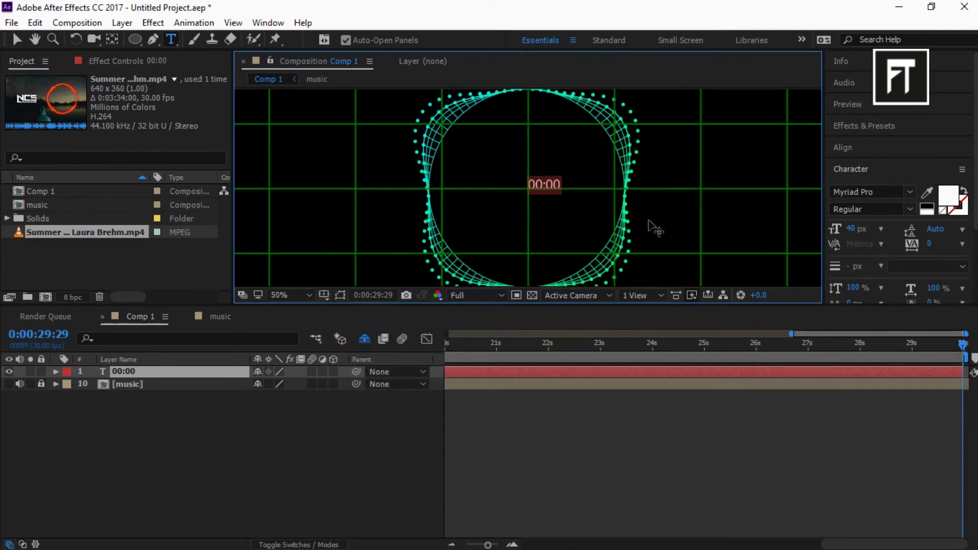
pyautogui.moveTo(544, 185); pyautogui.dragTo(534, 161)
pyautogui.click(870, 107)
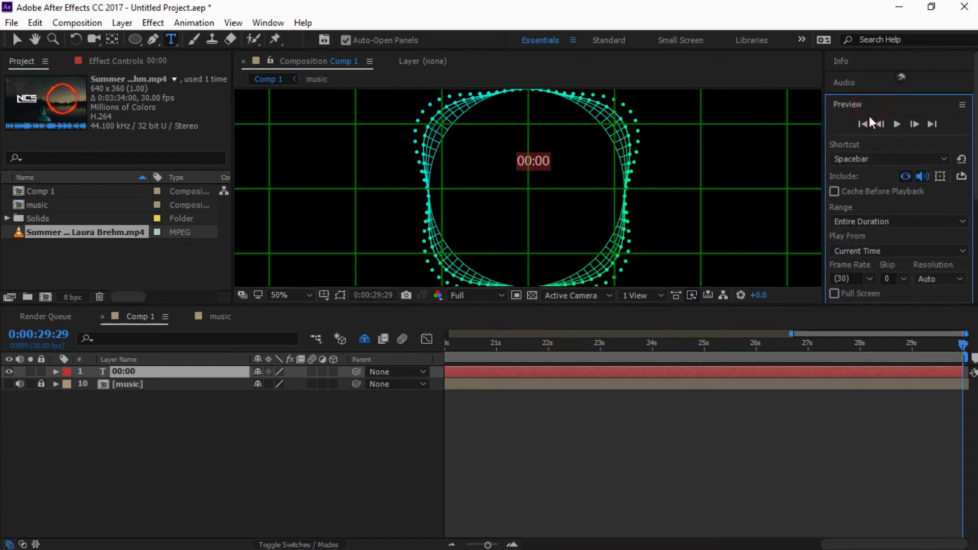
pyautogui.click(869, 105)
pyautogui.click(860, 148)
# Step: Centre the counter horizontally and copy the timer script from the sticky note
pyautogui.click(864, 183)
pyautogui.click(584, 538)
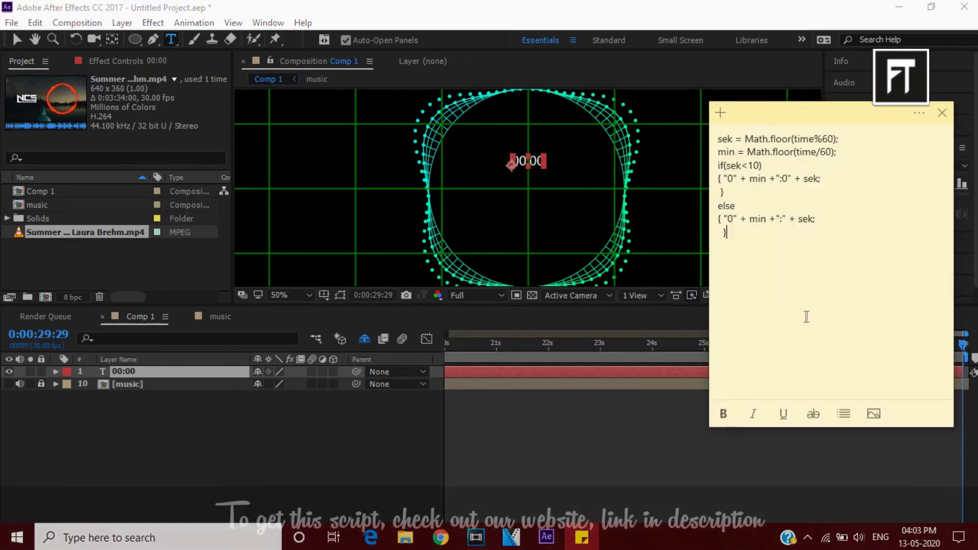
pyautogui.moveTo(731, 234); pyautogui.dragTo(688, 142)
pyautogui.click(635, 7)
# Step: Paste the timer script as the 00:00 counter's Source Text expression
pyautogui.click(56, 372)
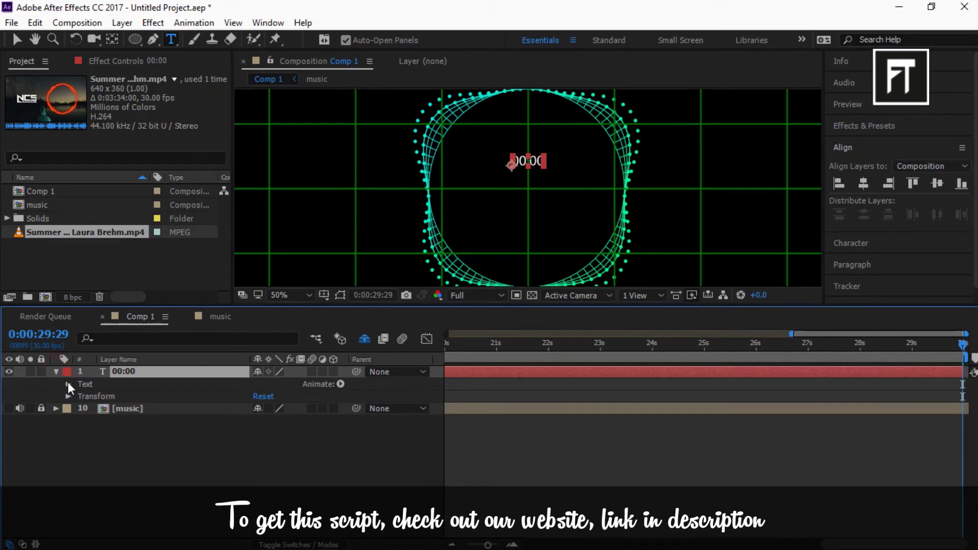
pyautogui.click(68, 384)
pyautogui.keyDown('alt'); pyautogui.click(91, 396); pyautogui.keyUp('alt')
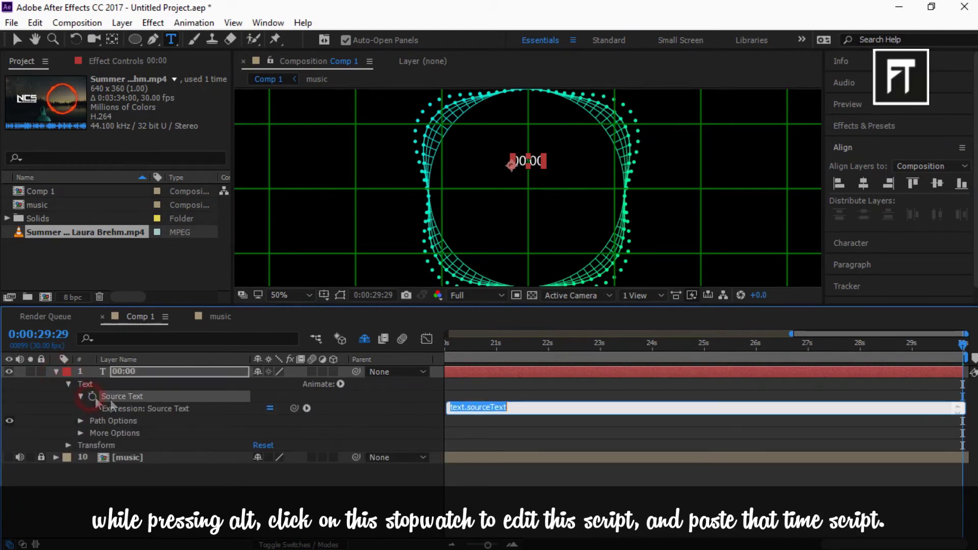
pyautogui.press('BackSpace')
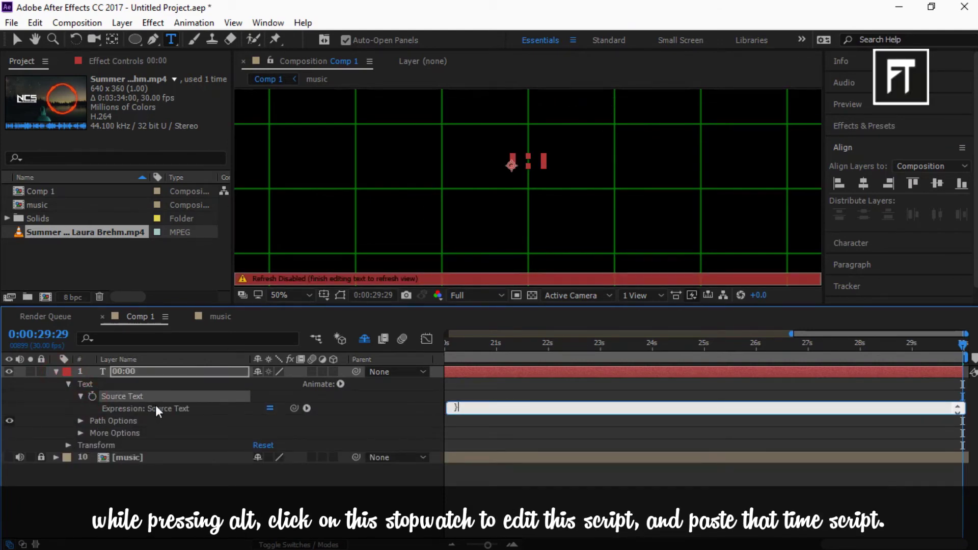
pyautogui.click(466, 377)
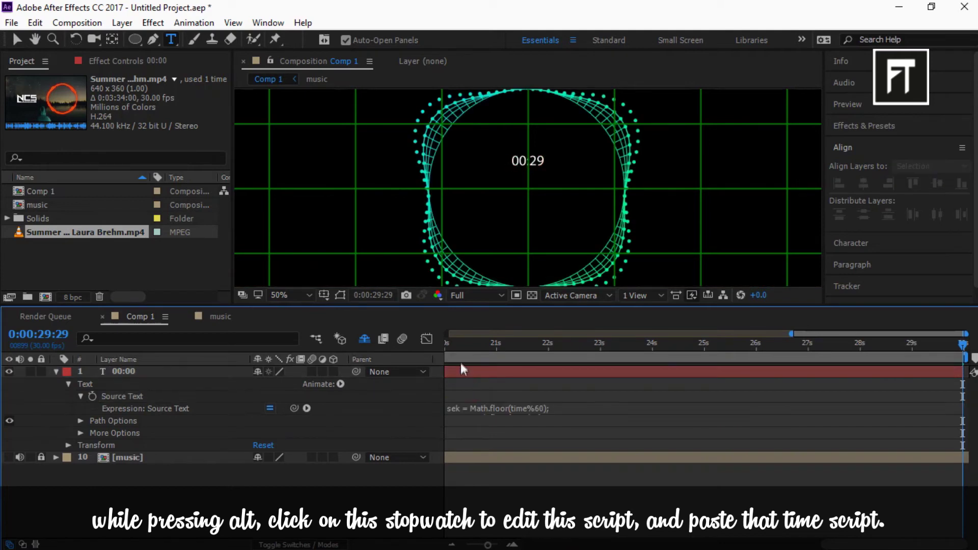
pyautogui.moveTo(458, 350); pyautogui.dragTo(380, 350)
pyautogui.click(56, 372)
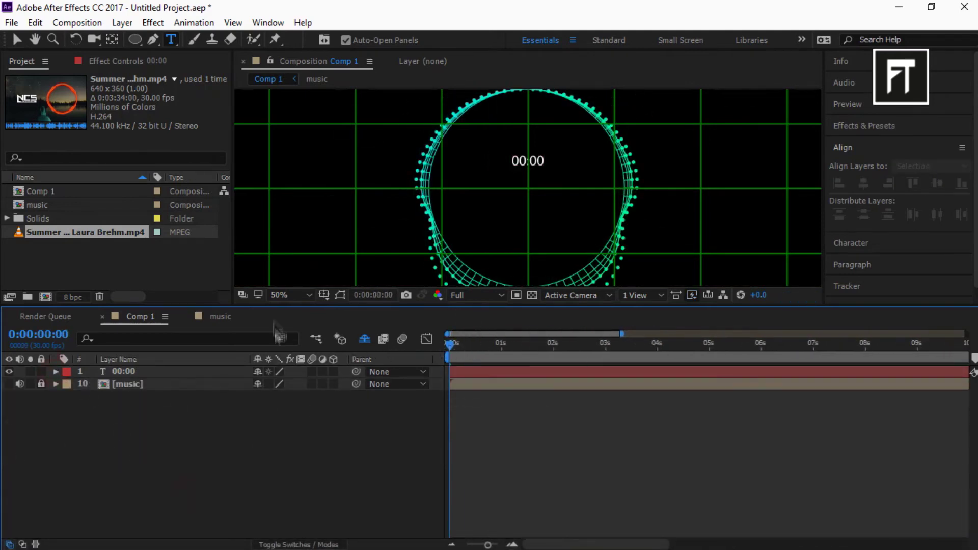
# Step: Add a Summer text layer and move it below the counter
pyautogui.moveTo(280, 330); pyautogui.dragTo(280, 338)
pyautogui.press('space')
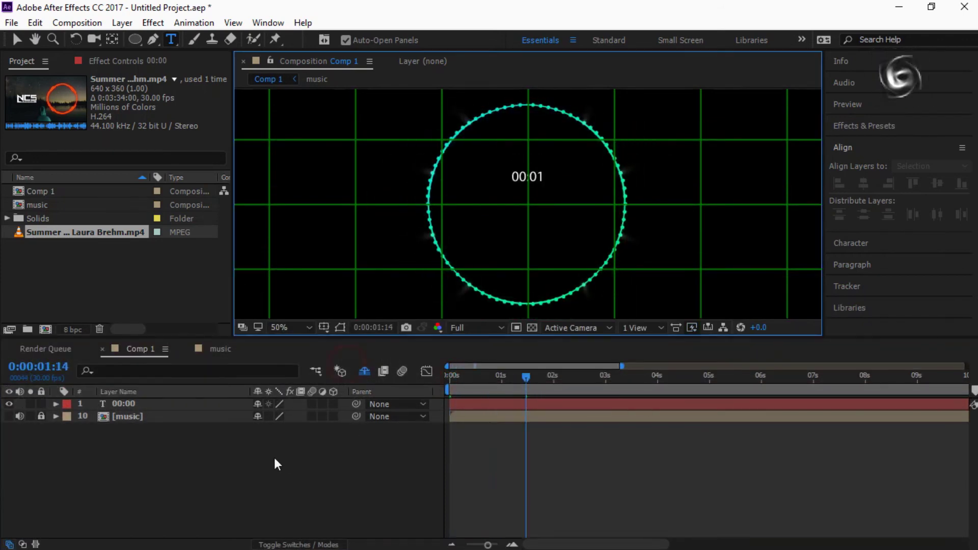
pyautogui.rightClick(250, 497)
pyautogui.click(306, 356)
pyautogui.click(497, 377)
pyautogui.write('S')
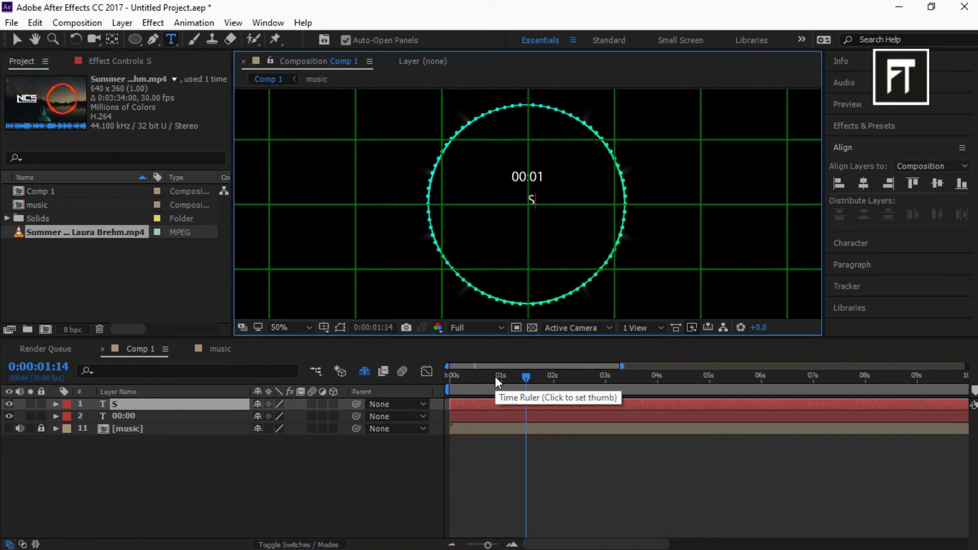
pyautogui.write('ummer')
pyautogui.click(874, 176)
pyautogui.click(18, 40)
pyautogui.moveTo(542, 206); pyautogui.dragTo(545, 239)
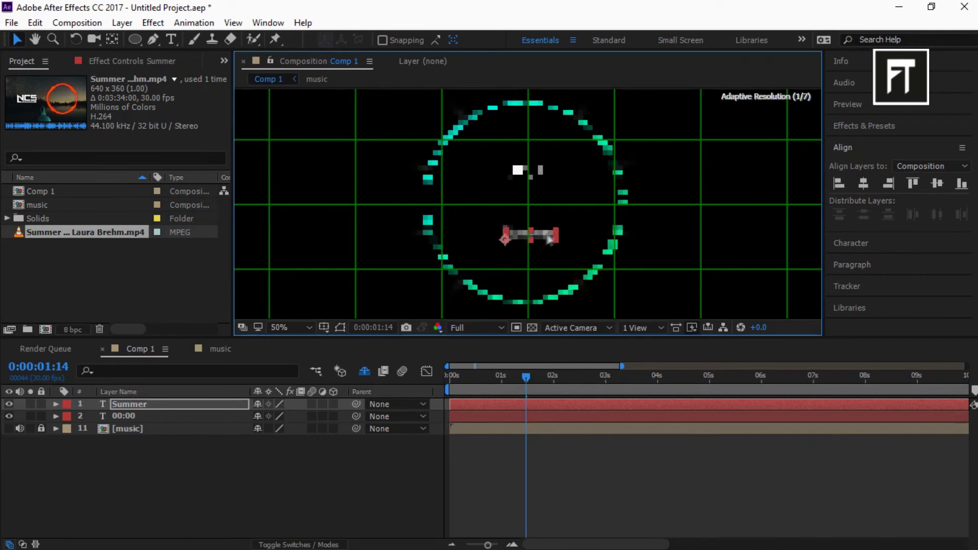
# Step: Duplicate Summer into the artist's name at 30 px, centred horizontally below it
pyautogui.click(145, 405)
pyautogui.hotkey('ctrl', 'd')
pyautogui.press('p')
pyautogui.moveTo(283, 416); pyautogui.dragTo(272, 416)
pyautogui.doubleClick(527, 247)
pyautogui.write('Laura Brehm')
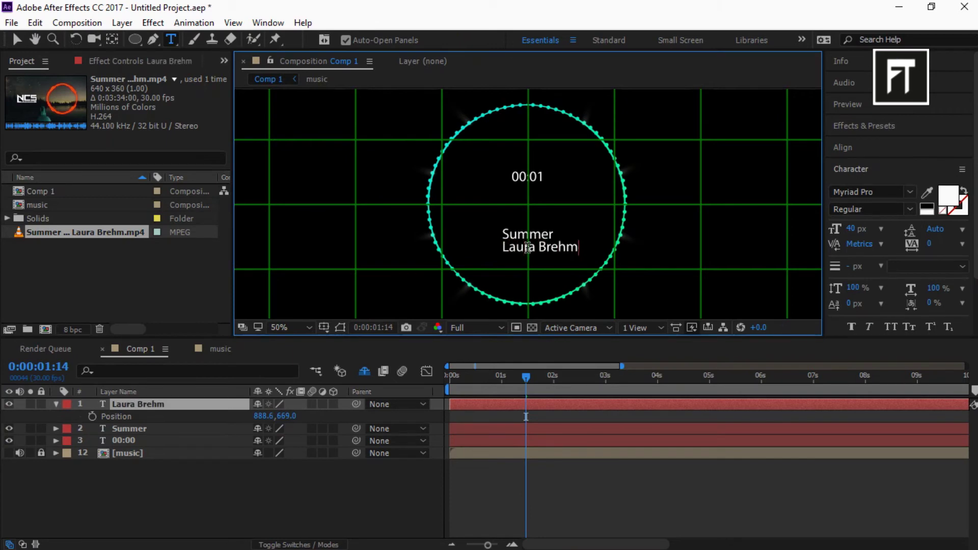
pyautogui.tripleClick(527, 249)
pyautogui.moveTo(858, 229); pyautogui.dragTo(852, 228)
pyautogui.click(865, 149)
pyautogui.click(863, 183)
pyautogui.click(345, 500)
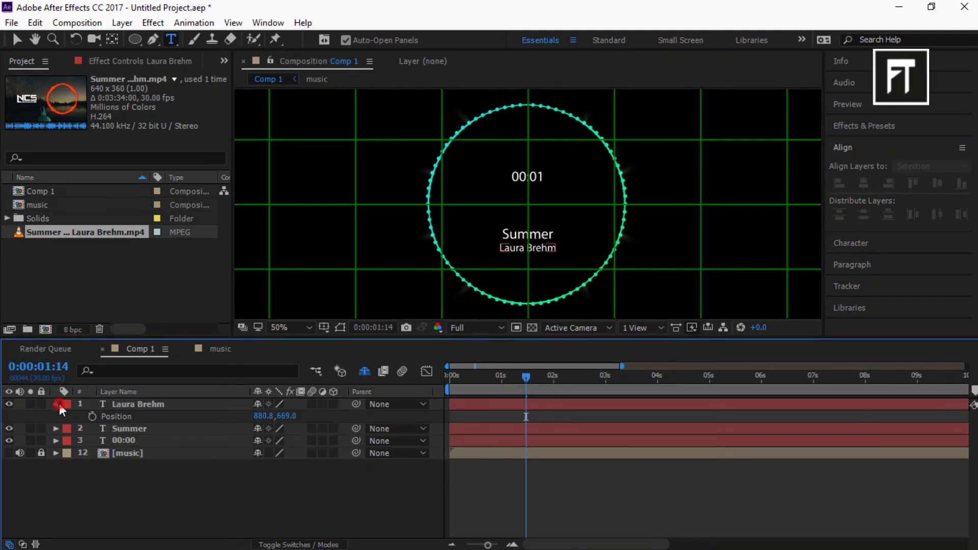
# Step: Draw a tall stroke-free white rectangle bar left of centre at 200% zoom
pyautogui.click(56, 404)
pyautogui.press('Home')
pyautogui.scroll(2, 513, 233)
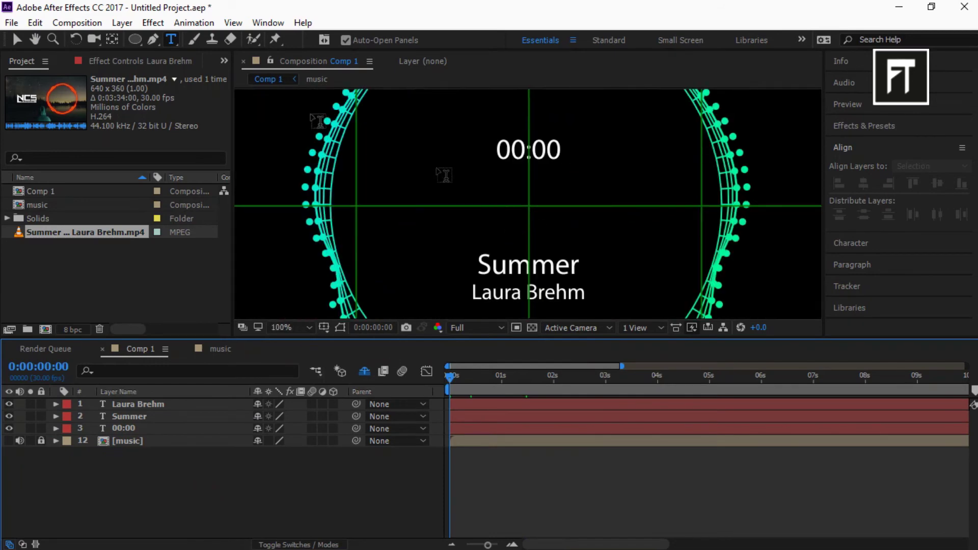
pyautogui.moveTo(140, 36); pyautogui.dragTo(250, 39)
pyautogui.click(408, 40)
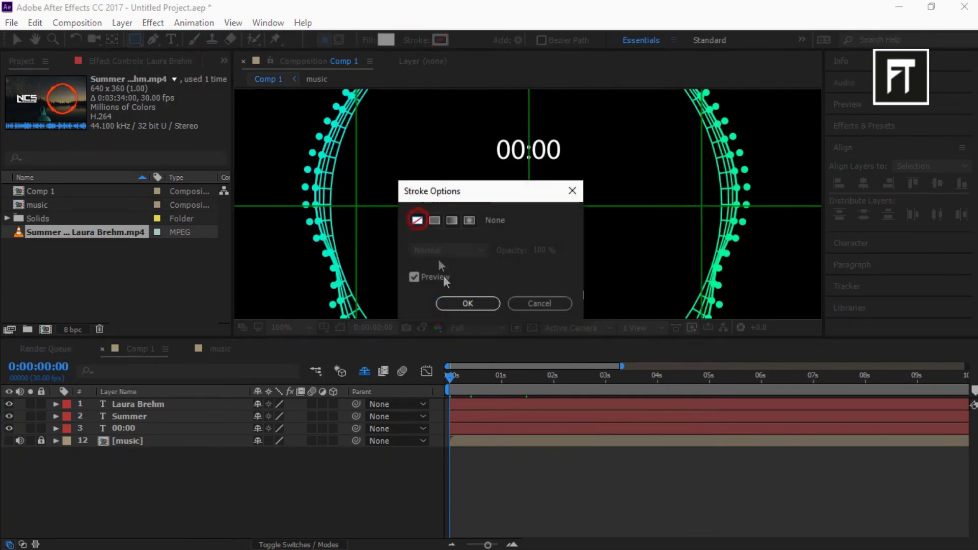
pyautogui.click(467, 303)
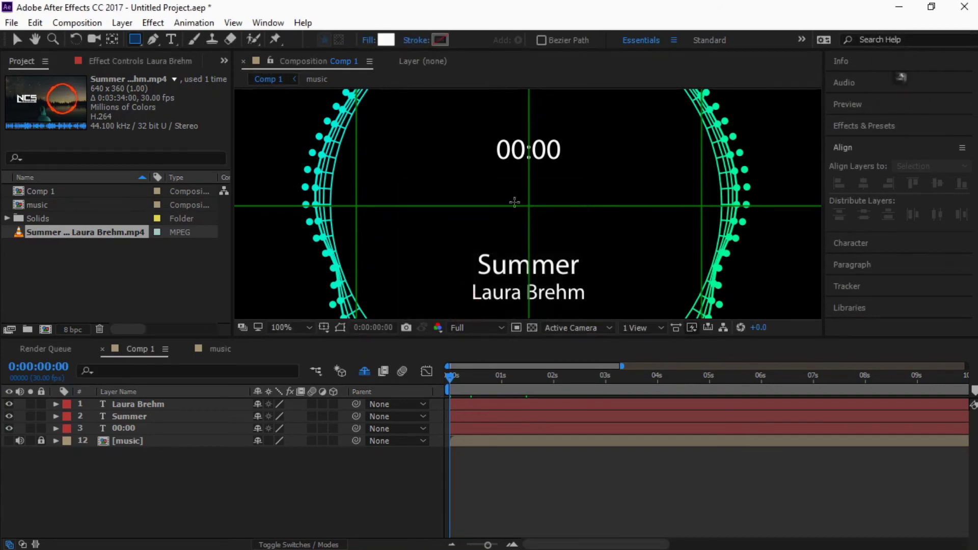
pyautogui.press('.')
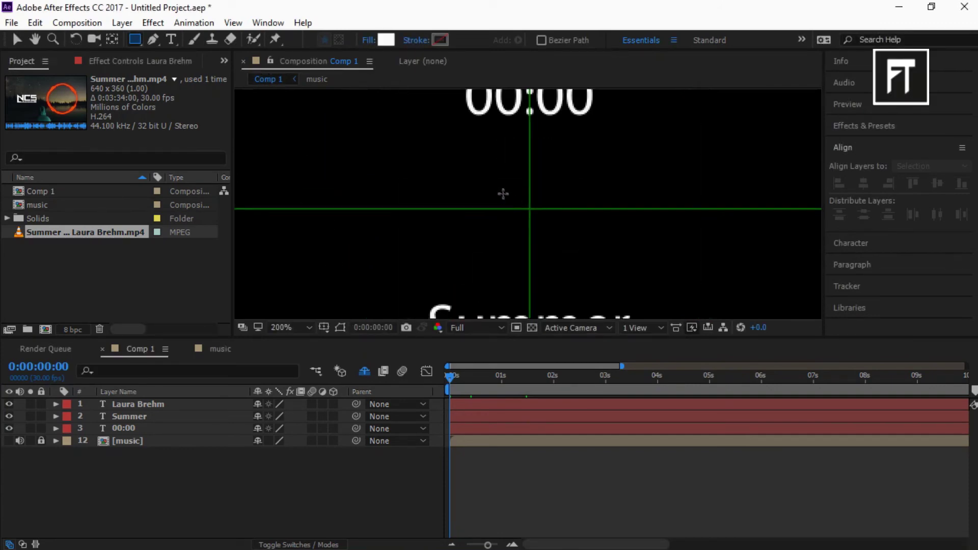
pyautogui.moveTo(497, 192); pyautogui.dragTo(514, 237)
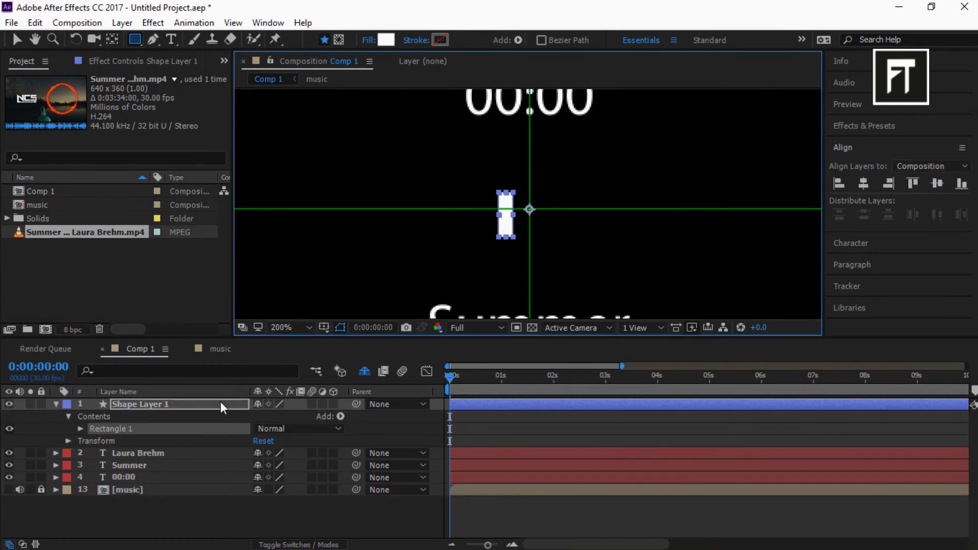
# Step: Duplicate the bar, move the copy right into a pause icon, and show the grid
pyautogui.hotkey('ctrl', 'd')
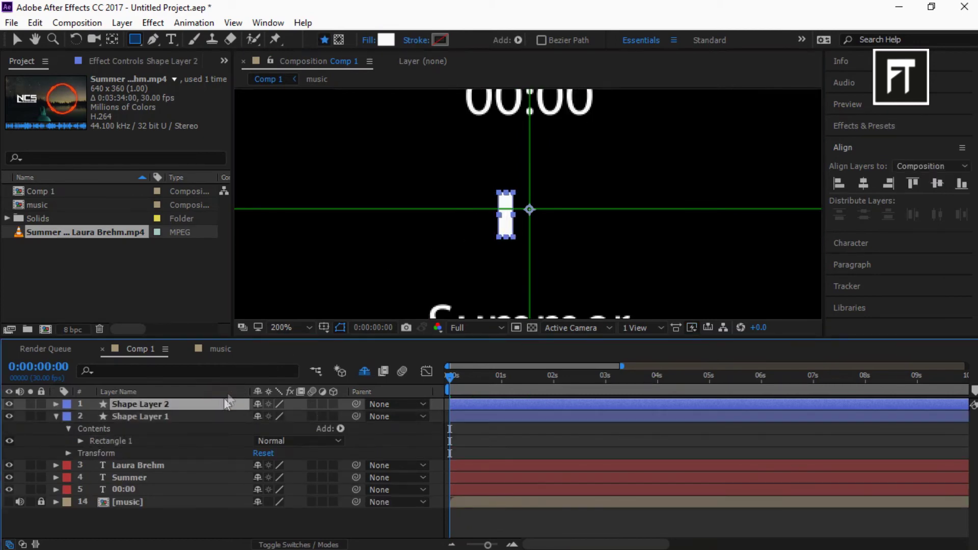
pyautogui.click(14, 38)
pyautogui.moveTo(509, 219); pyautogui.dragTo(539, 215)
pyautogui.click(408, 292)
pyautogui.click(340, 328)
pyautogui.click(339, 341)
pyautogui.hotkey('ctrl', 'z')
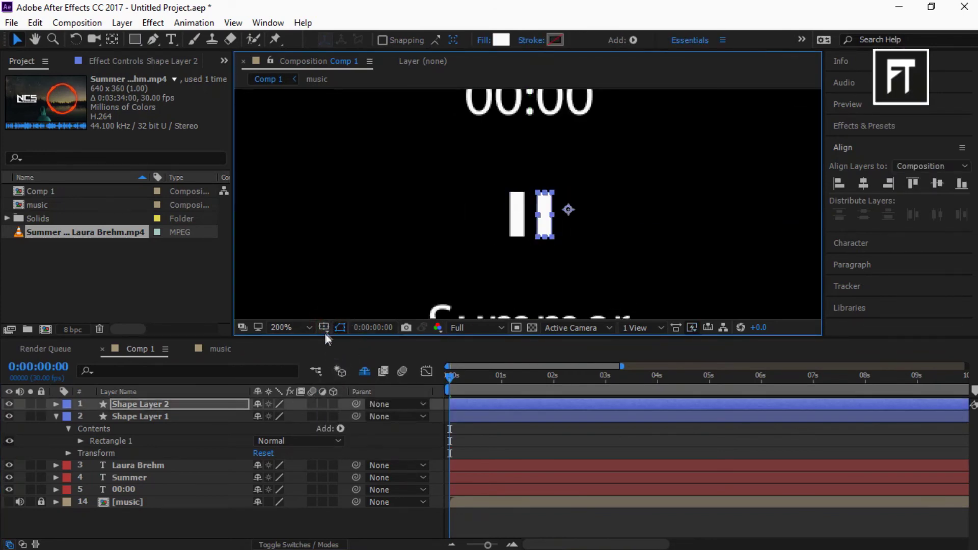
pyautogui.click(325, 327)
pyautogui.click(357, 378)
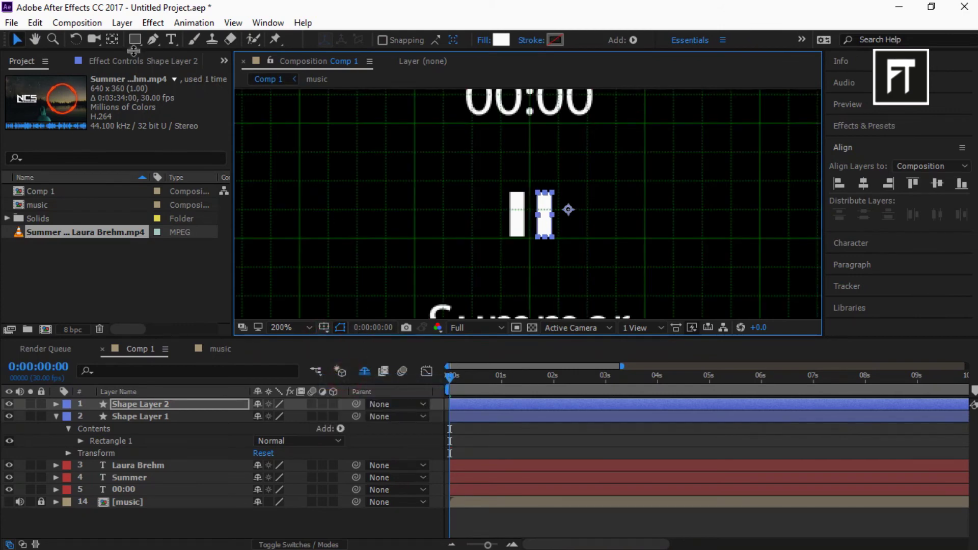
# Step: Draw a white triangle with the Pen tool beside the pause bars
pyautogui.click(153, 40)
pyautogui.press('F2')
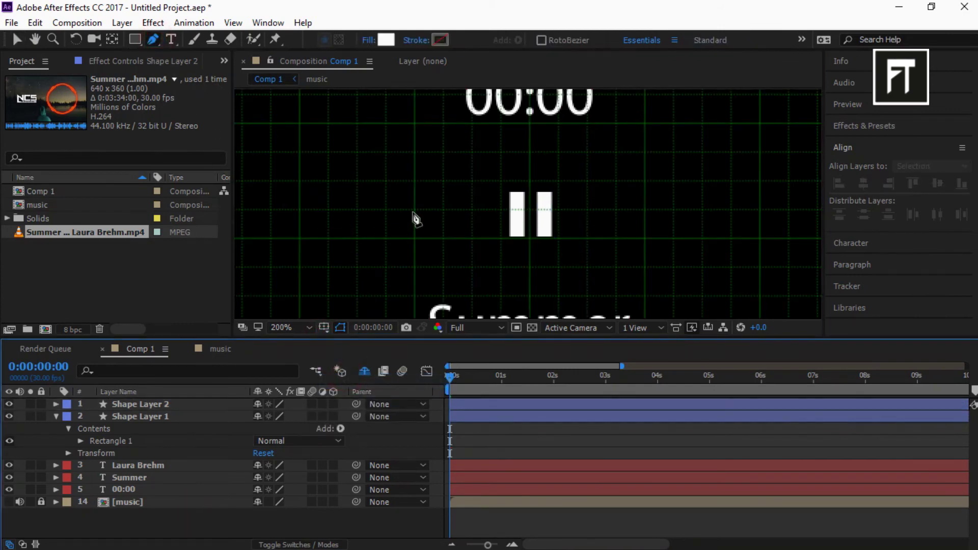
pyautogui.click(415, 209)
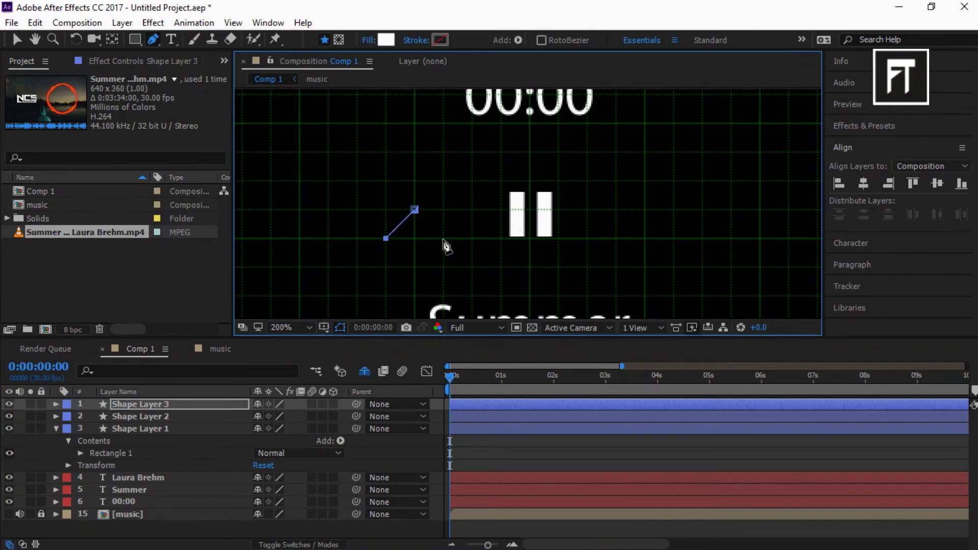
pyautogui.click(415, 210)
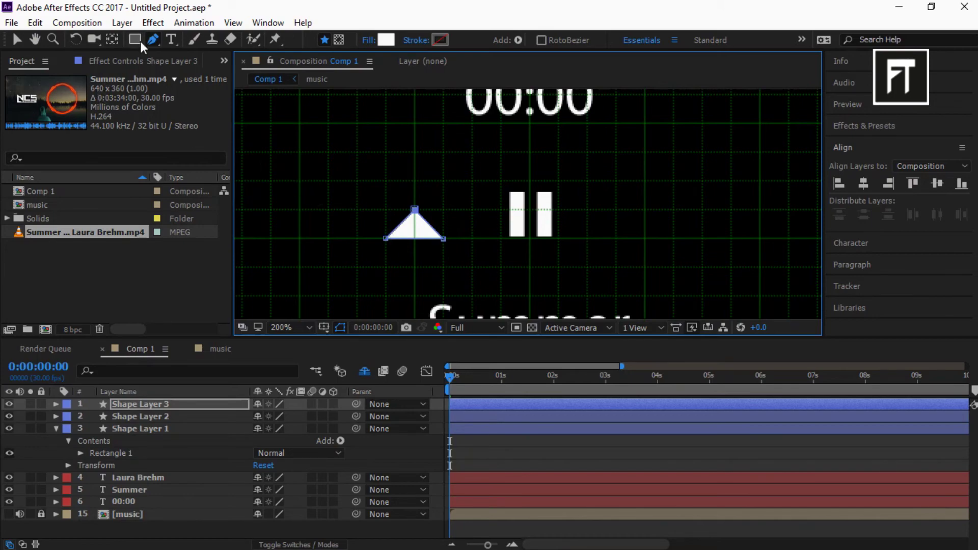
pyautogui.click(17, 40)
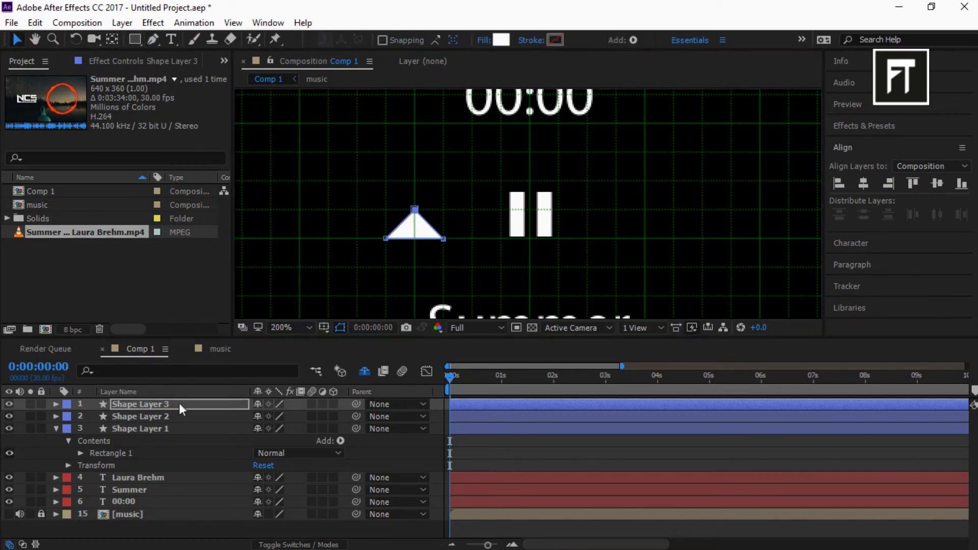
pyautogui.press(',')
pyautogui.press(',')
pyautogui.press('.')
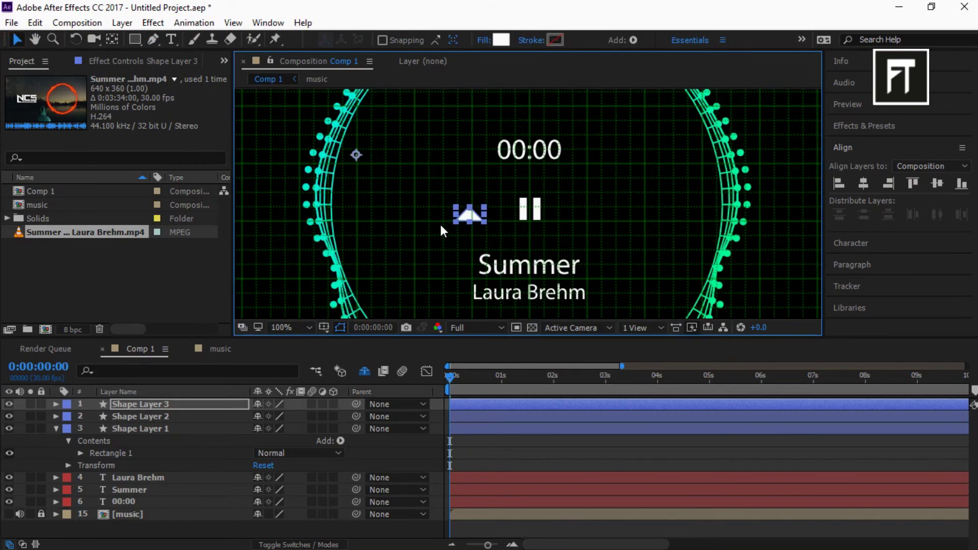
# Step: Move Shape Layer 3's anchor point onto the triangle and narrow the triangle
pyautogui.click(203, 405)
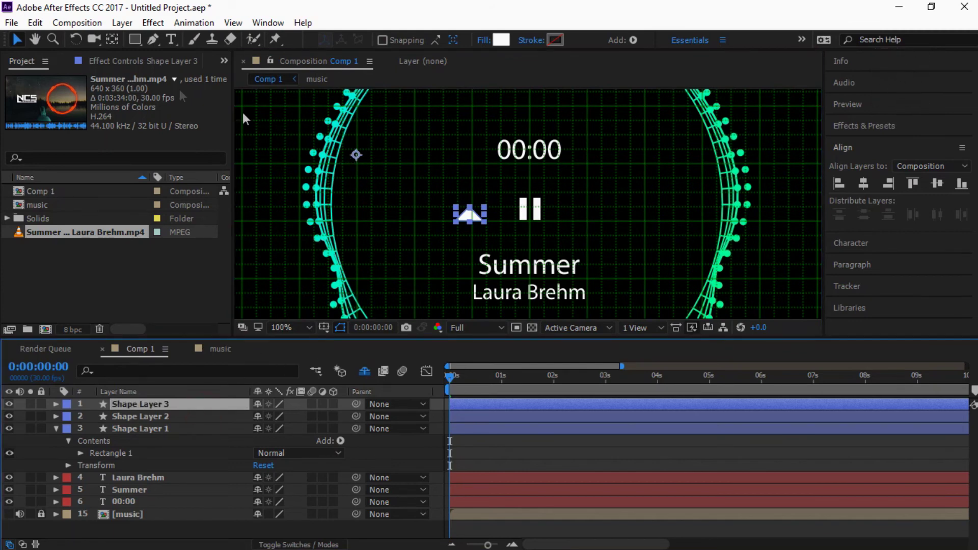
pyautogui.click(113, 39)
pyautogui.moveTo(357, 155); pyautogui.dragTo(467, 225)
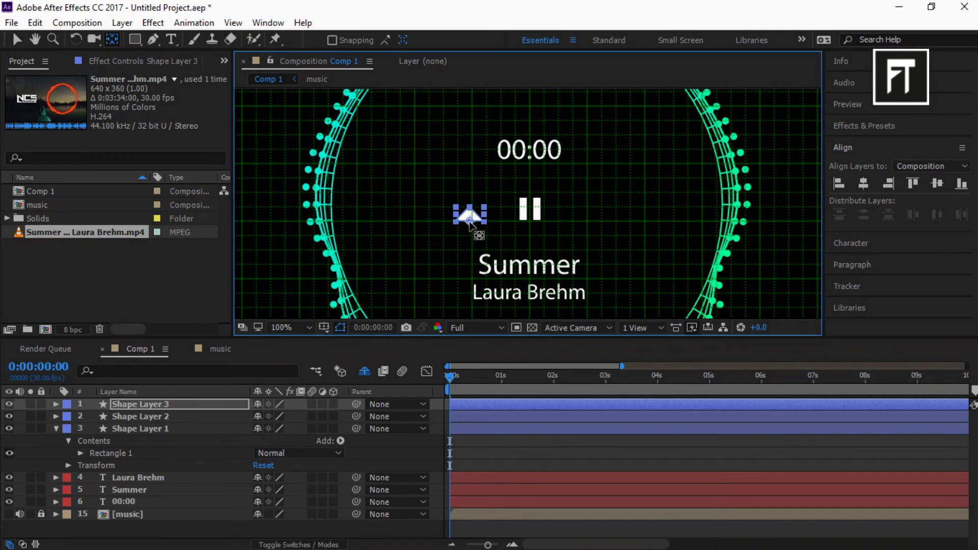
pyautogui.press('.')
pyautogui.press('.')
pyautogui.press(',')
pyautogui.click(165, 406)
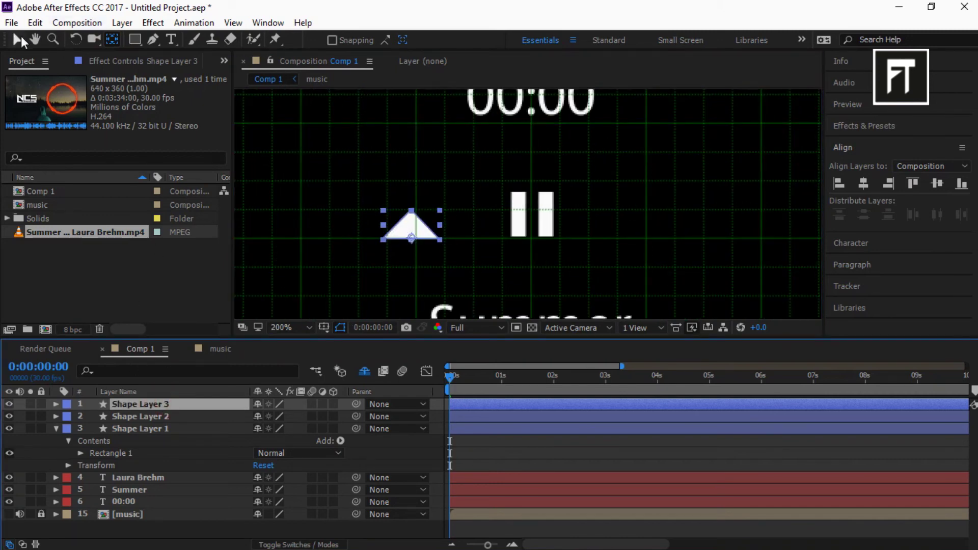
pyautogui.click(17, 40)
pyautogui.moveTo(440, 226); pyautogui.dragTo(428, 225)
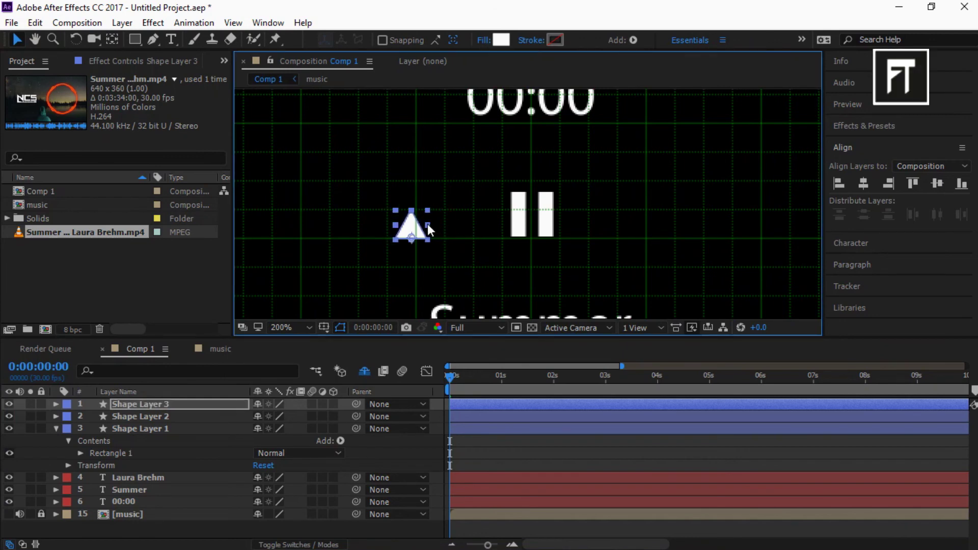
# Step: Rotate the triangle to -90° and duplicate it into a rewind double arrow left of the pause bars
pyautogui.click(184, 402)
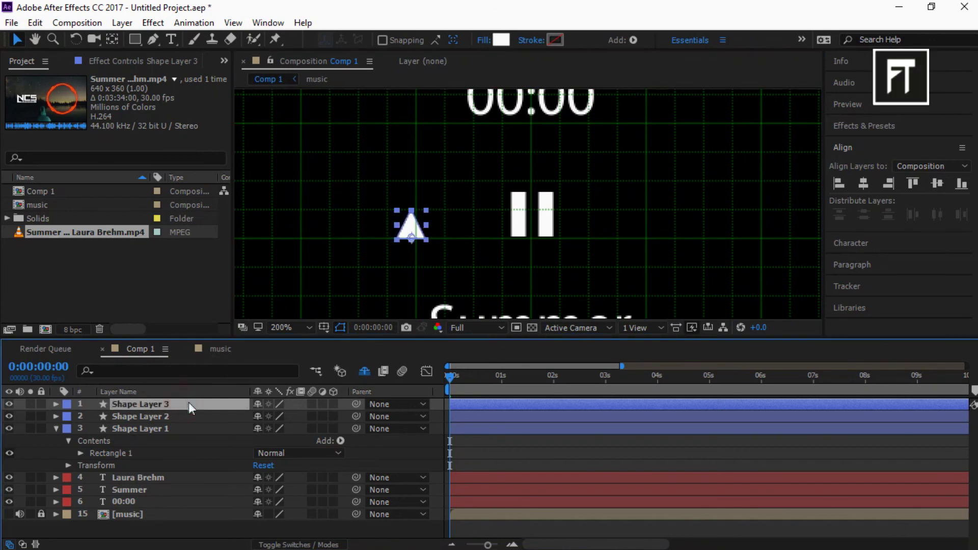
pyautogui.press('r')
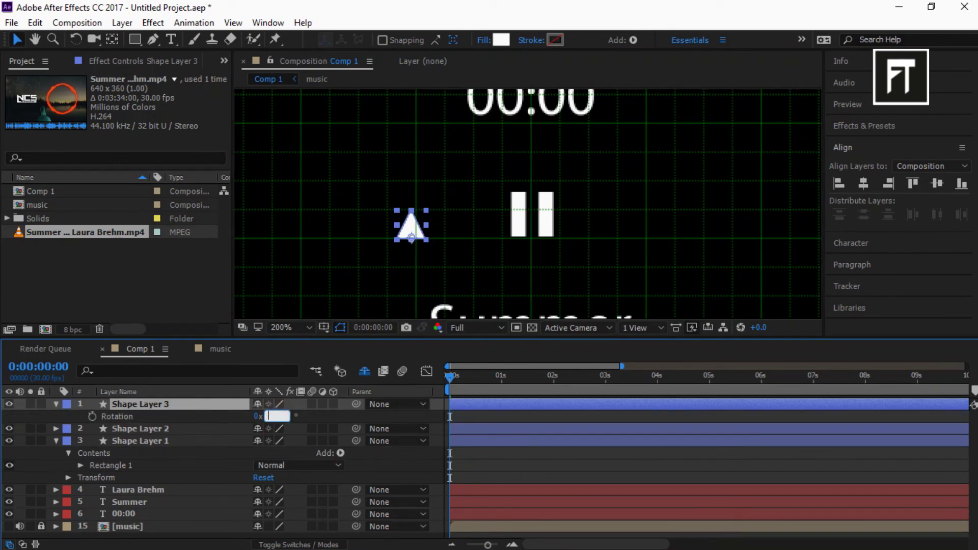
pyautogui.press('Return')
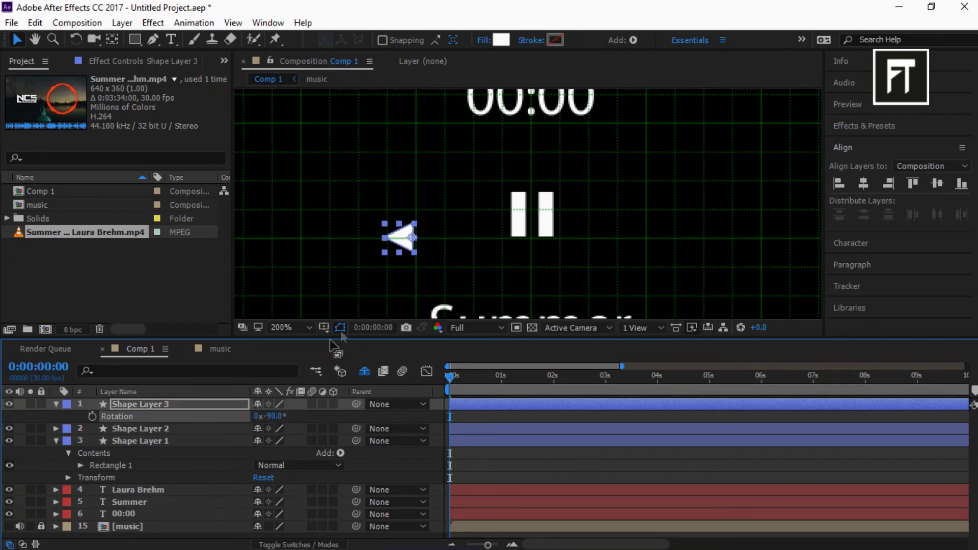
pyautogui.click(190, 403)
pyautogui.hotkey('ctrl', 'd')
pyautogui.moveTo(407, 242); pyautogui.dragTo(422, 242)
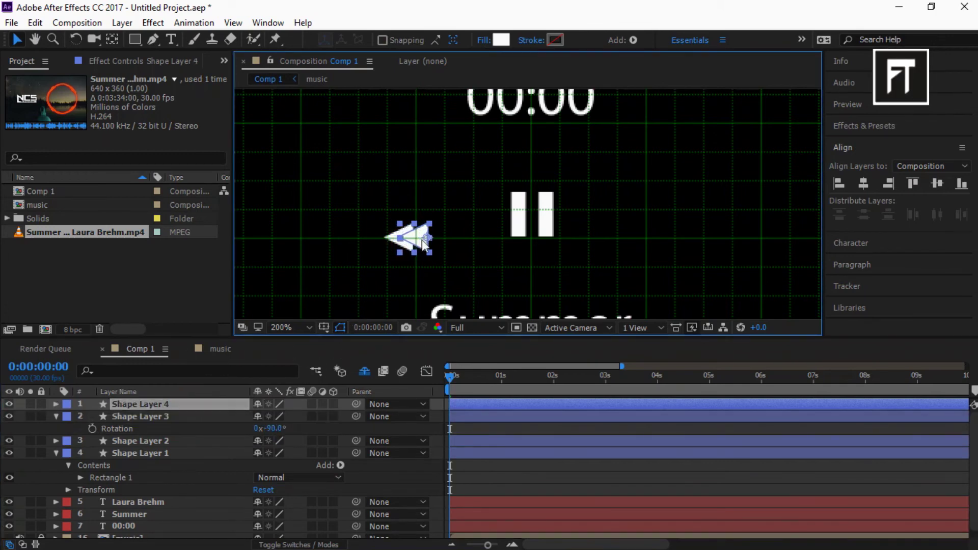
pyautogui.keyDown('ctrl'); pyautogui.click(214, 417); pyautogui.keyUp('ctrl')
pyautogui.moveTo(408, 248); pyautogui.dragTo(414, 222)
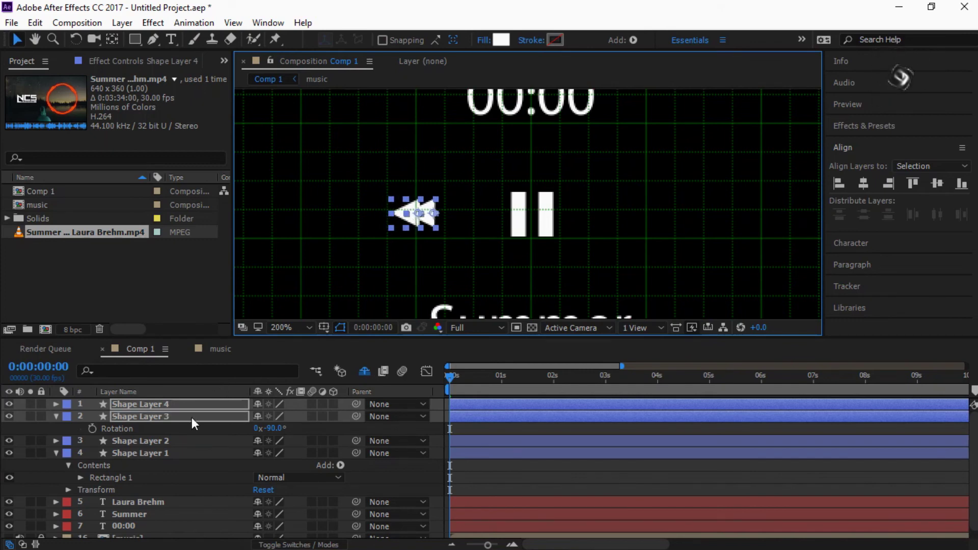
# Step: Duplicate the pair, rotate the copies to 90°, and place them right of the pause bars
pyautogui.hotkey('ctrl', 'd')
pyautogui.moveTo(200, 429); pyautogui.dragTo(206, 413)
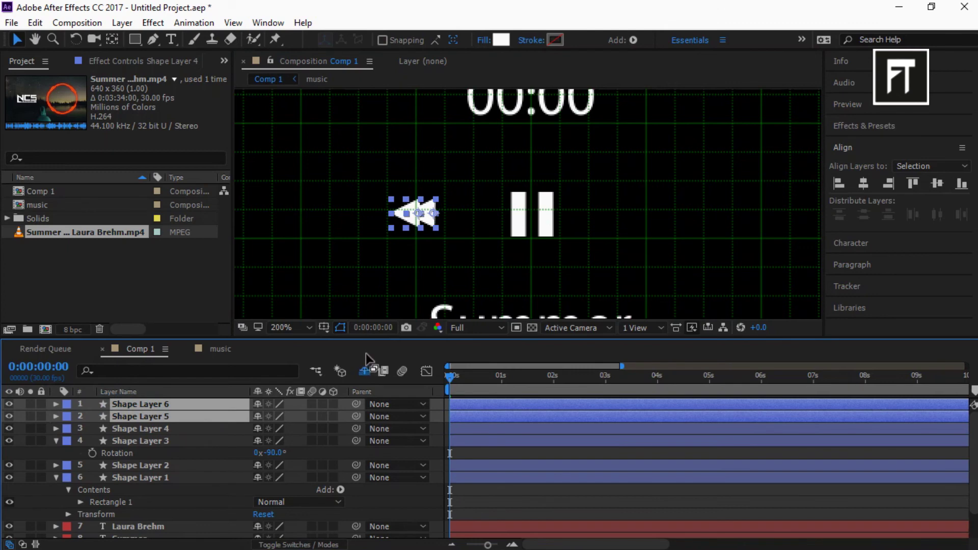
pyautogui.press('r')
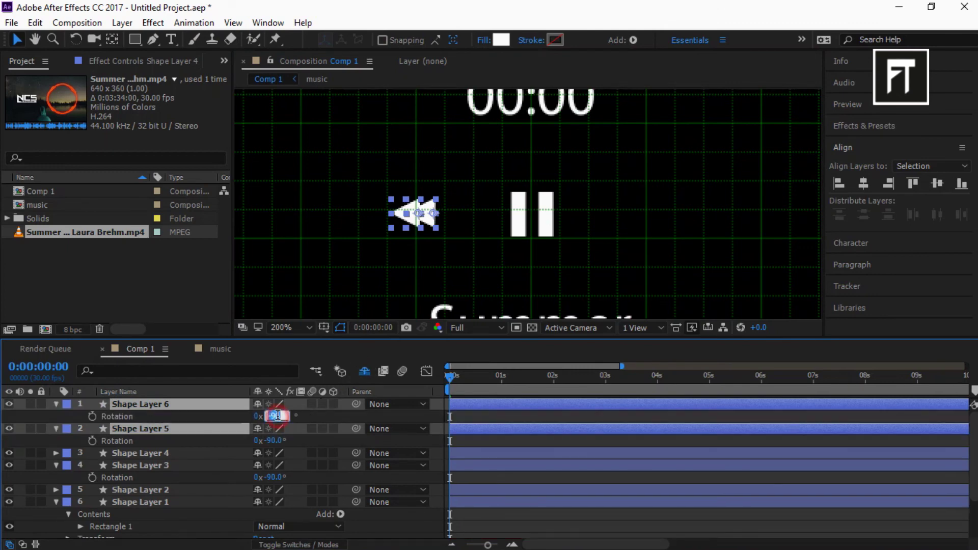
pyautogui.click(283, 414)
pyautogui.write('90')
pyautogui.press('Return')
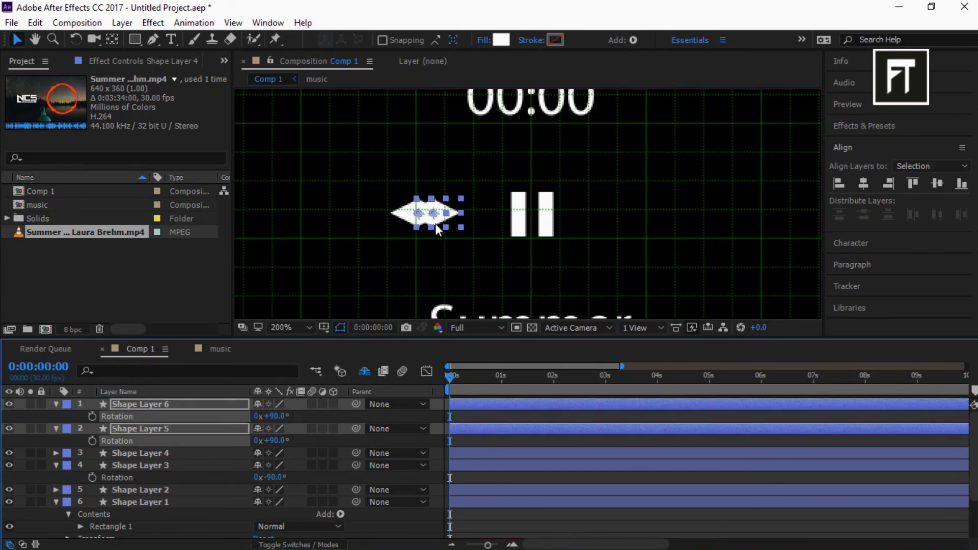
pyautogui.moveTo(439, 222); pyautogui.dragTo(645, 218)
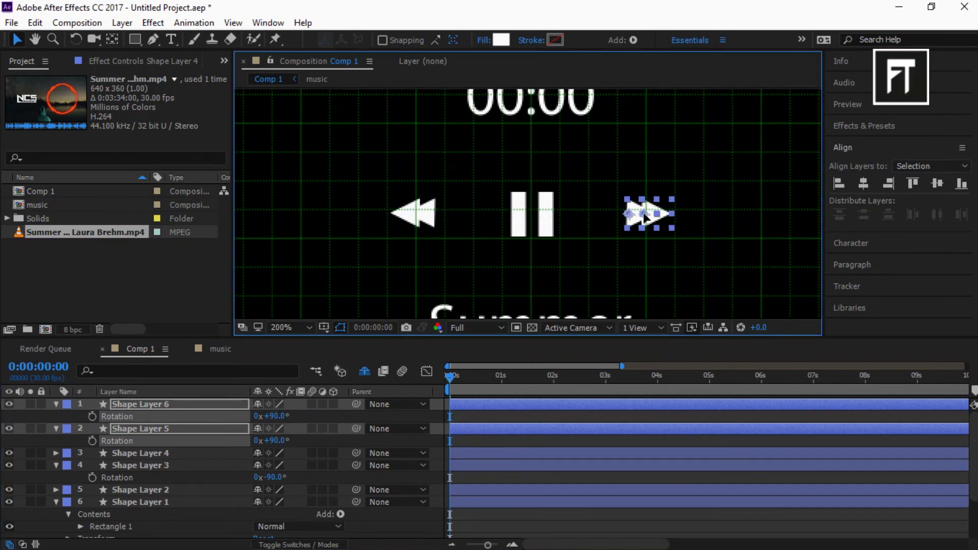
pyautogui.click(56, 404)
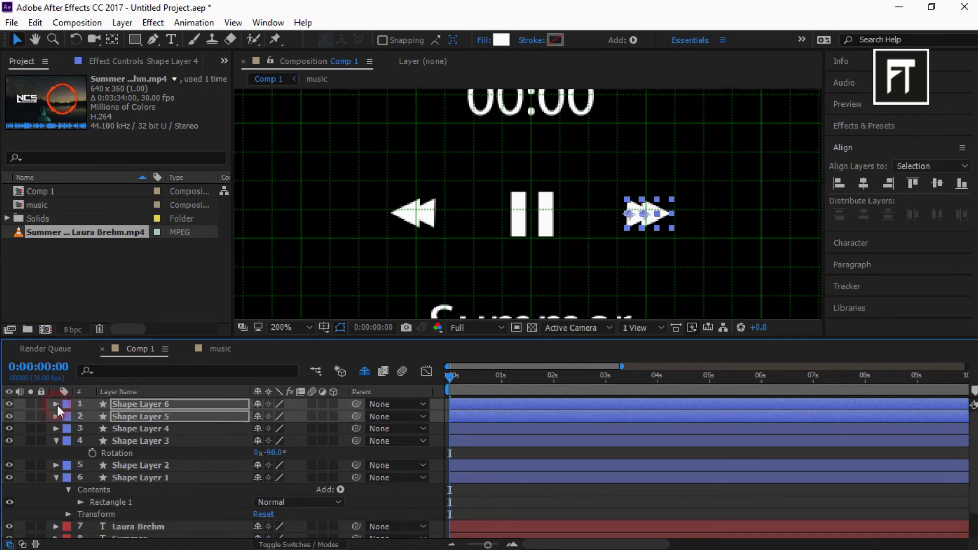
pyautogui.click(56, 441)
# Step: Pre-compose Shape Layers 1–6 into a new composition named play button
pyautogui.click(57, 465)
pyautogui.click(127, 465)
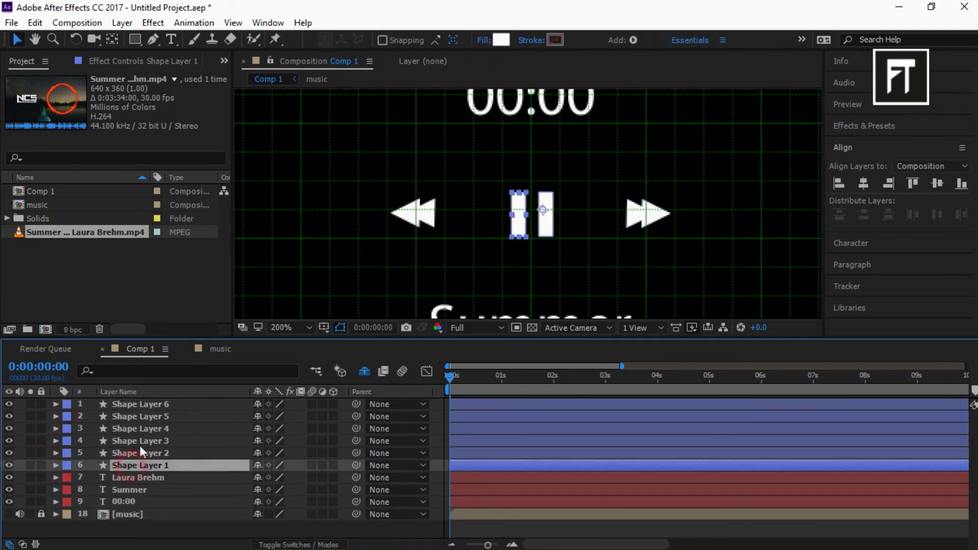
pyautogui.keyDown('shift'); pyautogui.click(160, 402); pyautogui.keyUp('shift')
pyautogui.rightClick(160, 403)
pyautogui.click(170, 471)
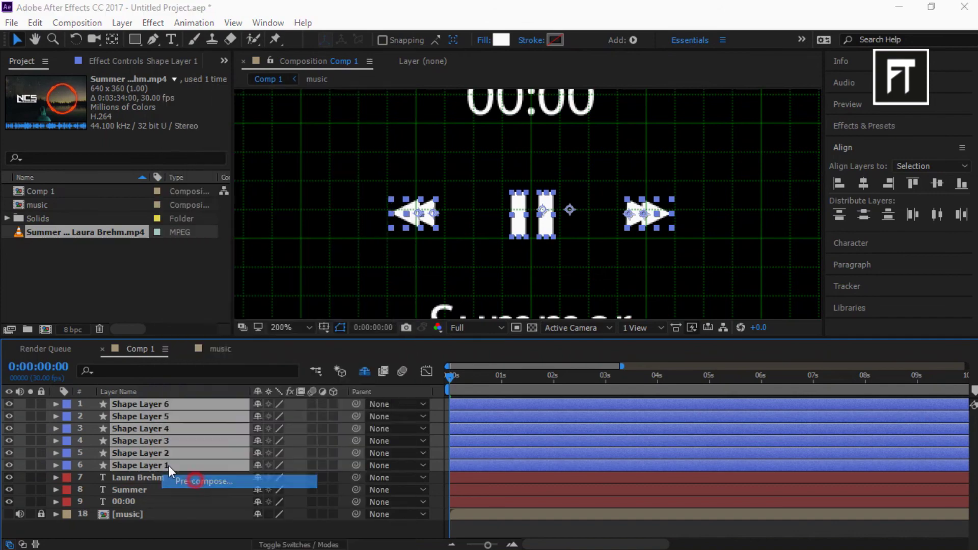
pyautogui.write('all buttons')
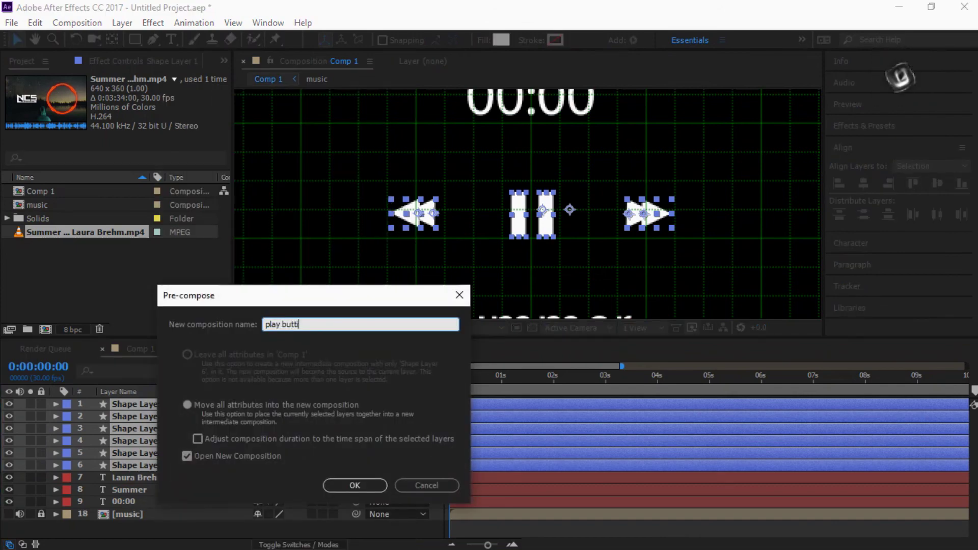
pyautogui.press('Return')
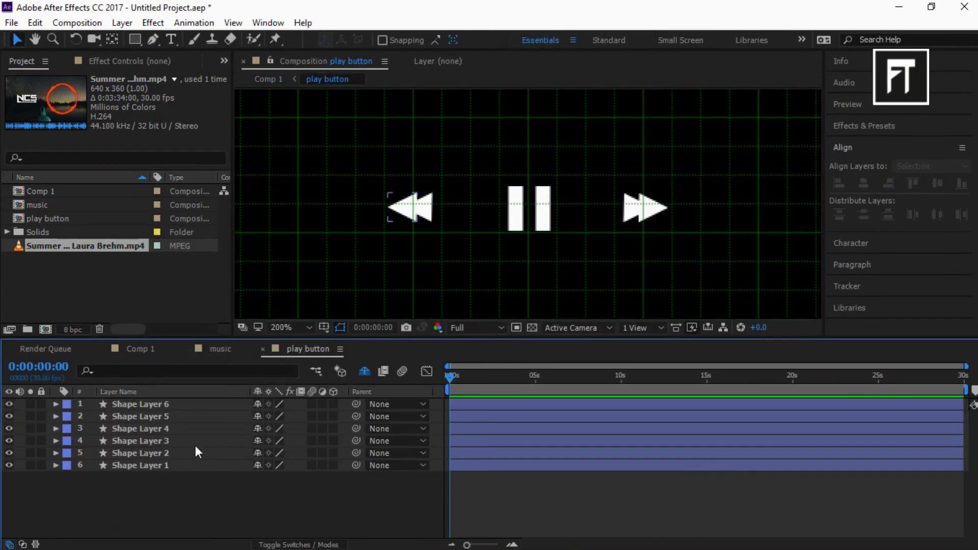
# Step: Return to Comp 1 and fit the whole composition in the viewer
pyautogui.click(158, 351)
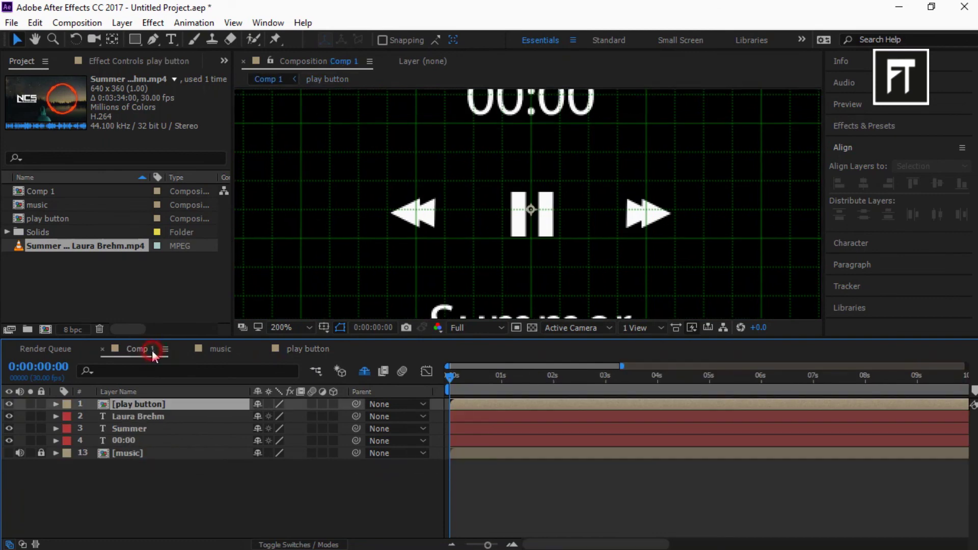
pyautogui.click(310, 326)
pyautogui.click(322, 66)
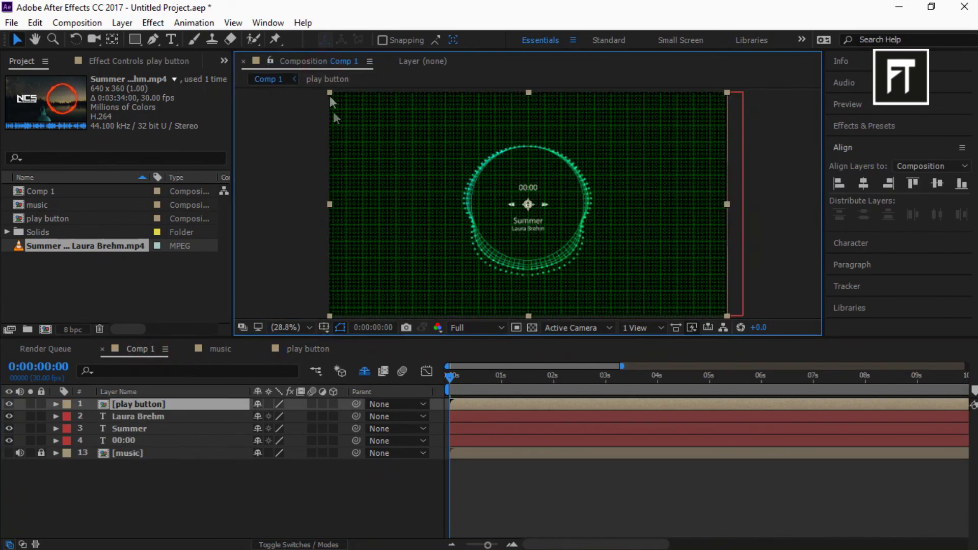
pyautogui.click(341, 328)
# Step: Hide the grid, add a new dark gray solid layer and move it to the bottom of the stack
pyautogui.click(351, 379)
pyautogui.click(269, 517)
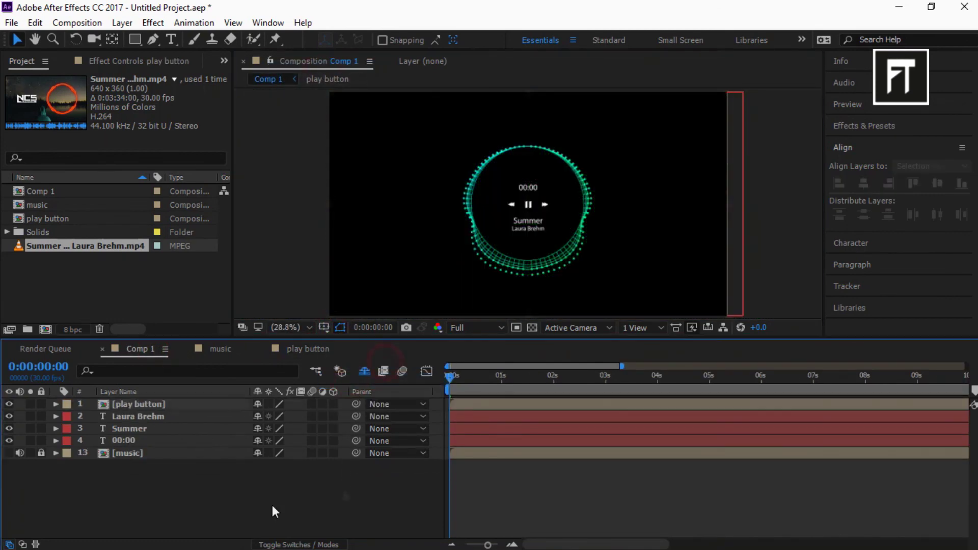
pyautogui.rightClick(269, 517)
pyautogui.click(323, 378)
pyautogui.click(475, 421)
pyautogui.click(635, 441)
pyautogui.moveTo(163, 402); pyautogui.dragTo(171, 500)
# Step: Set the dark gray solid's Opacity to 90%
pyautogui.press('t')
pyautogui.click(267, 470)
pyautogui.write('90')
pyautogui.press('Return')
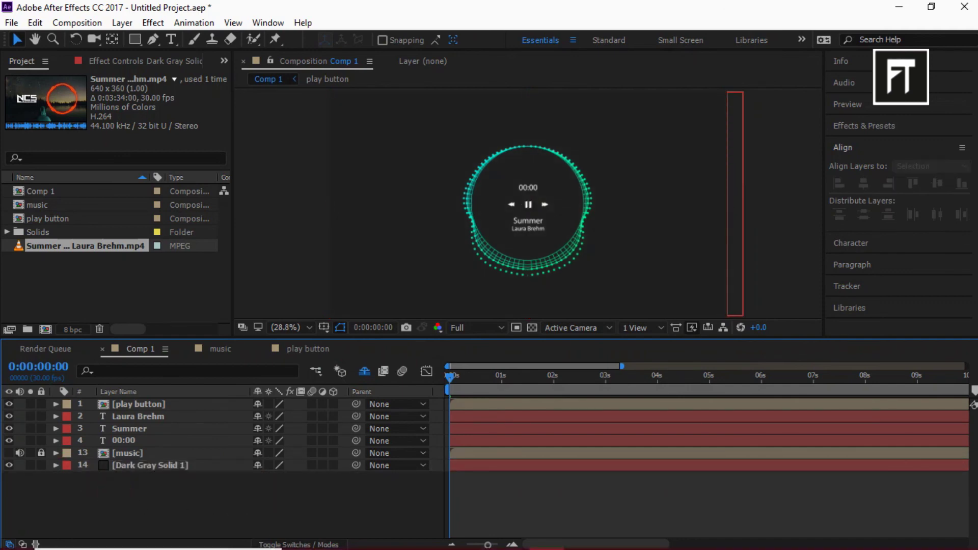
# Step: Import the aerial bridge video into the comp and place it below the solid
pyautogui.click(406, 537)
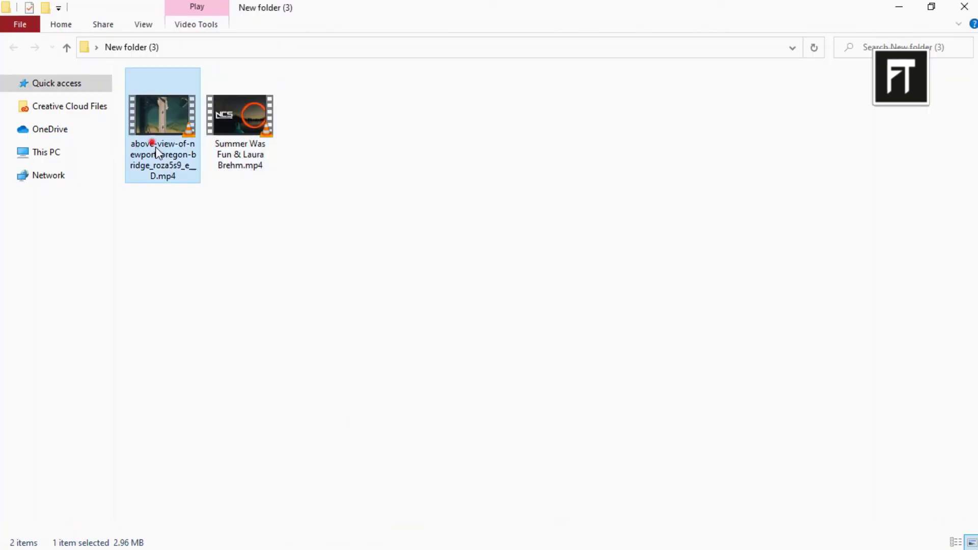
pyautogui.moveTo(158, 148); pyautogui.dragTo(334, 506)
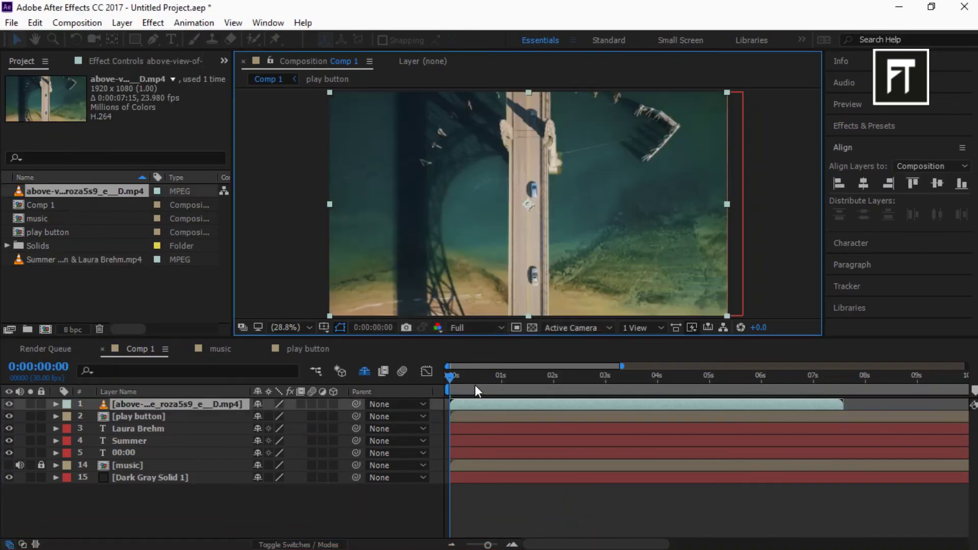
pyautogui.moveTo(201, 408); pyautogui.dragTo(203, 484)
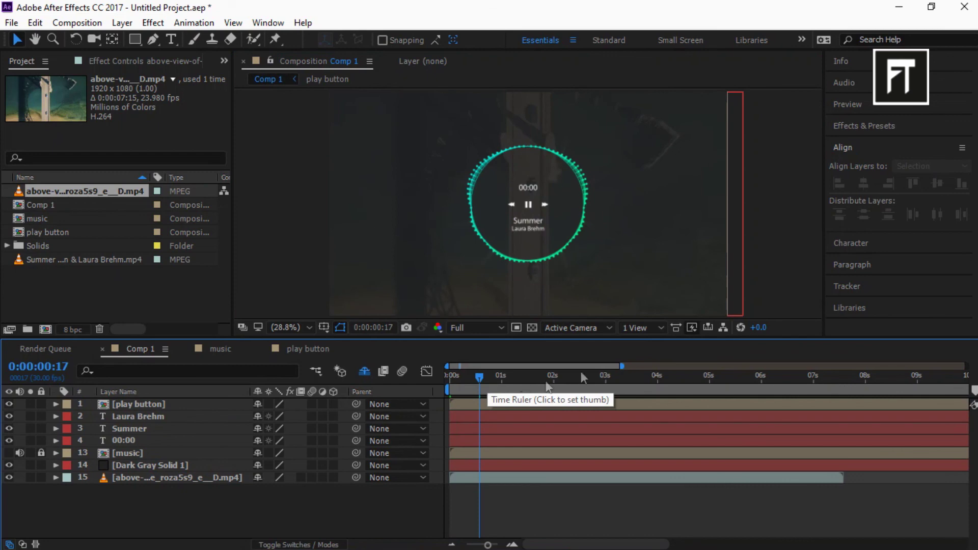
# Step: Play Comp 1's preview from 0:00:00:00 in the Preview panel
pyautogui.click(866, 102)
pyautogui.click(863, 124)
pyautogui.click(897, 124)
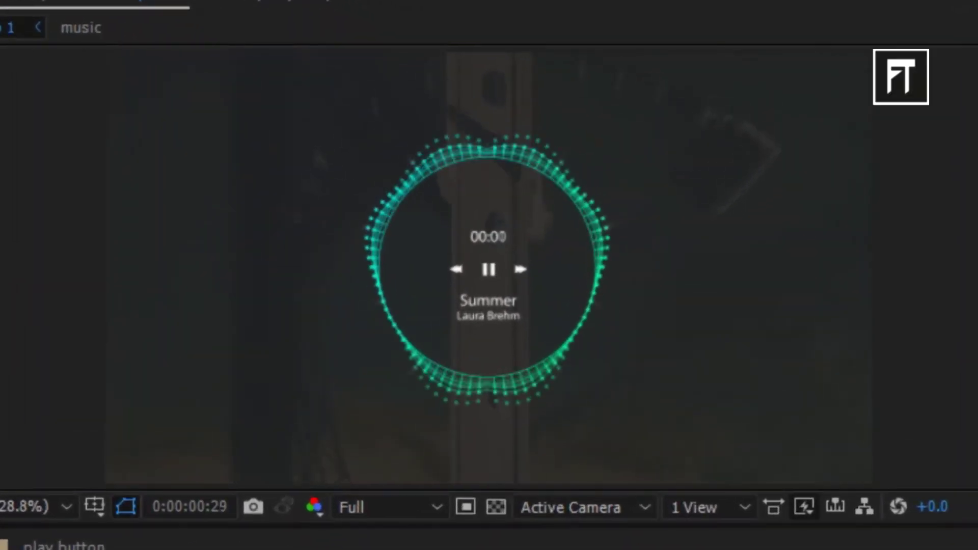